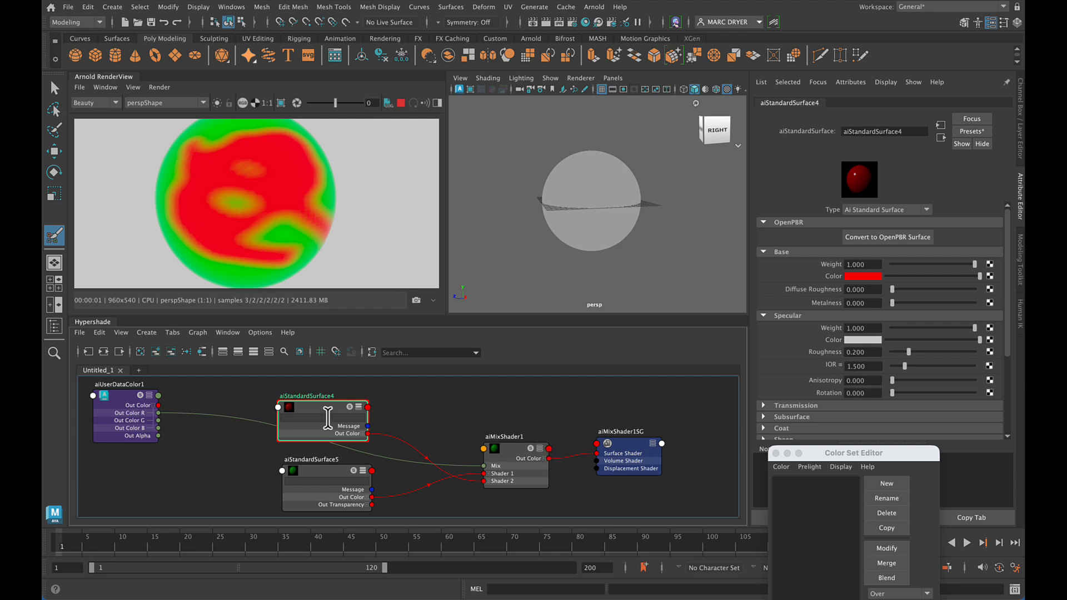
# Inspect the attributes of the red and green standard surfaces, the mix shader and the user data color node in the shading network
pyautogui.moveTo(314, 407)
pyautogui.mouseDown()
pyautogui.moveTo(338, 386)
pyautogui.moveTo(323, 405)
pyautogui.mouseUp()
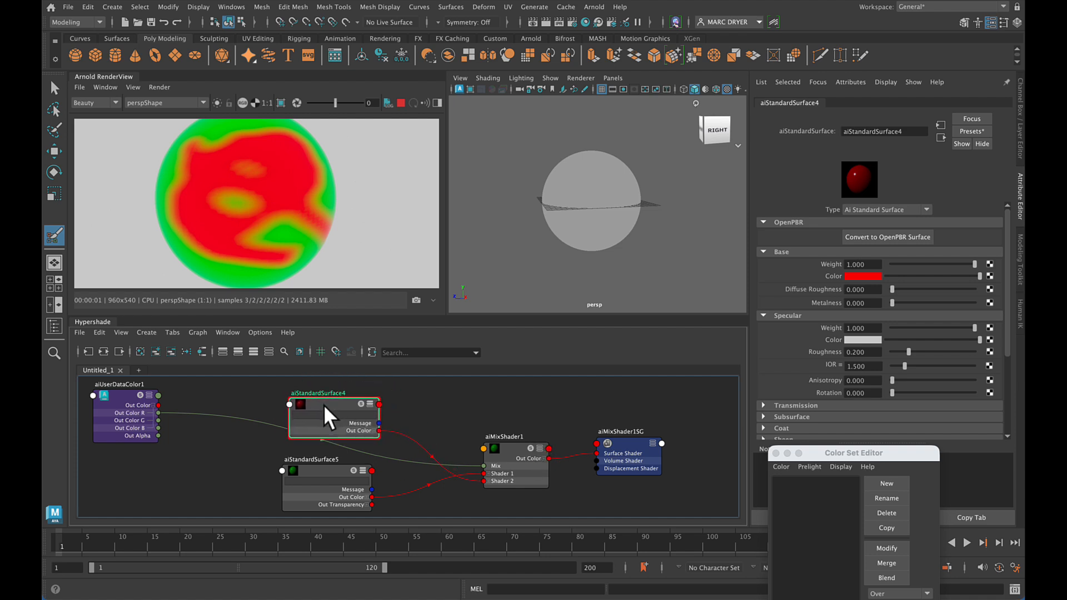
pyautogui.moveTo(316, 474)
pyautogui.mouseDown()
pyautogui.moveTo(331, 478)
pyautogui.moveTo(308, 472)
pyautogui.mouseUp()
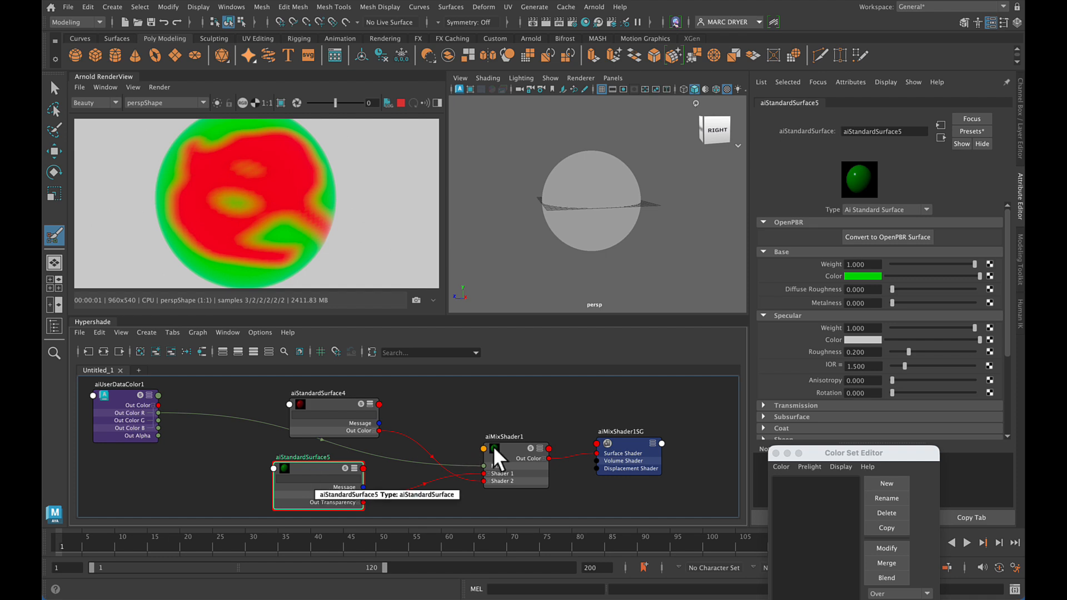
pyautogui.moveTo(509, 448); pyautogui.dragTo(511, 448)
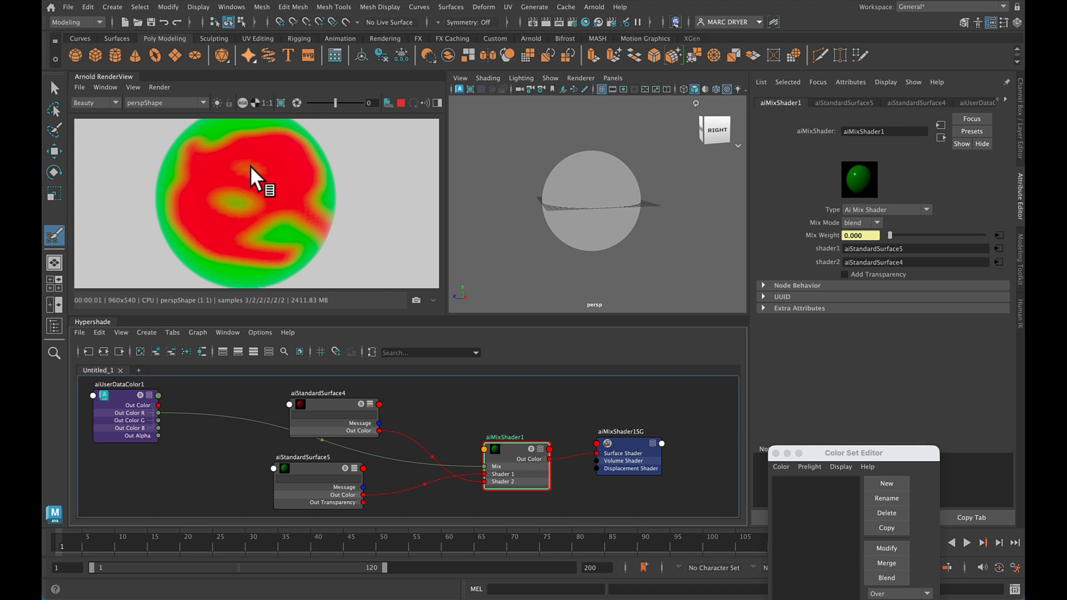
pyautogui.moveTo(130, 391); pyautogui.dragTo(171, 421)
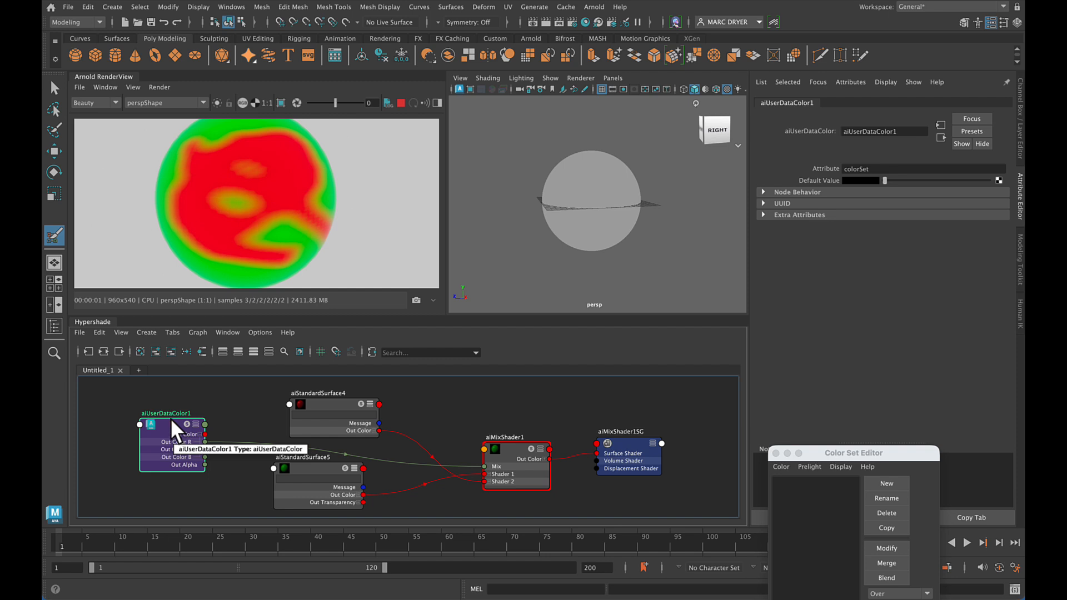
# Open the UV Editor, display the sphere's UV layout, and move the window clear of the viewport and node graph
pyautogui.click(507, 7)
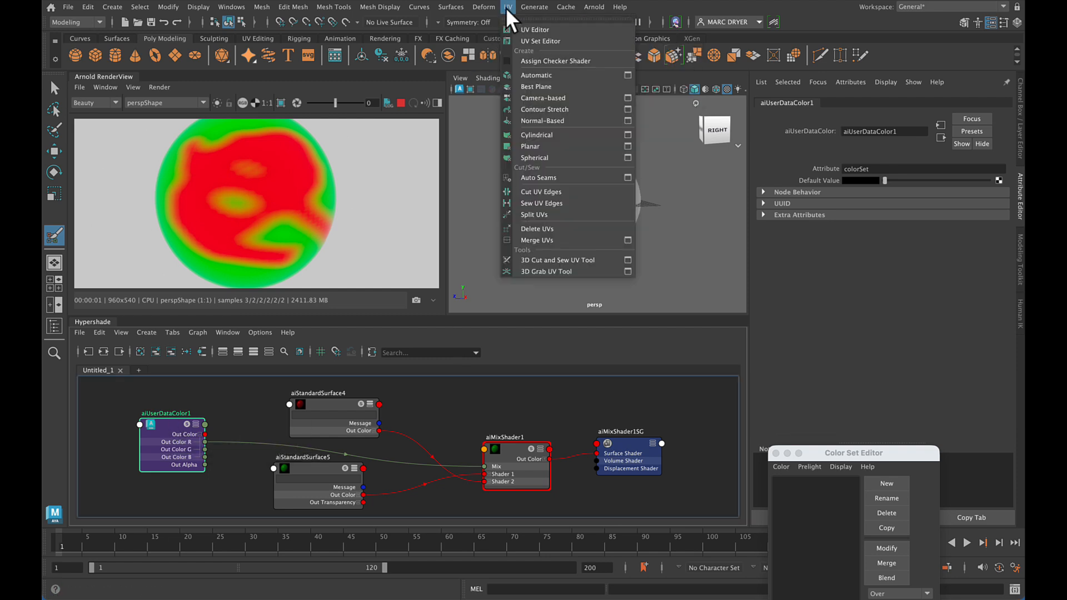
pyautogui.click(521, 30)
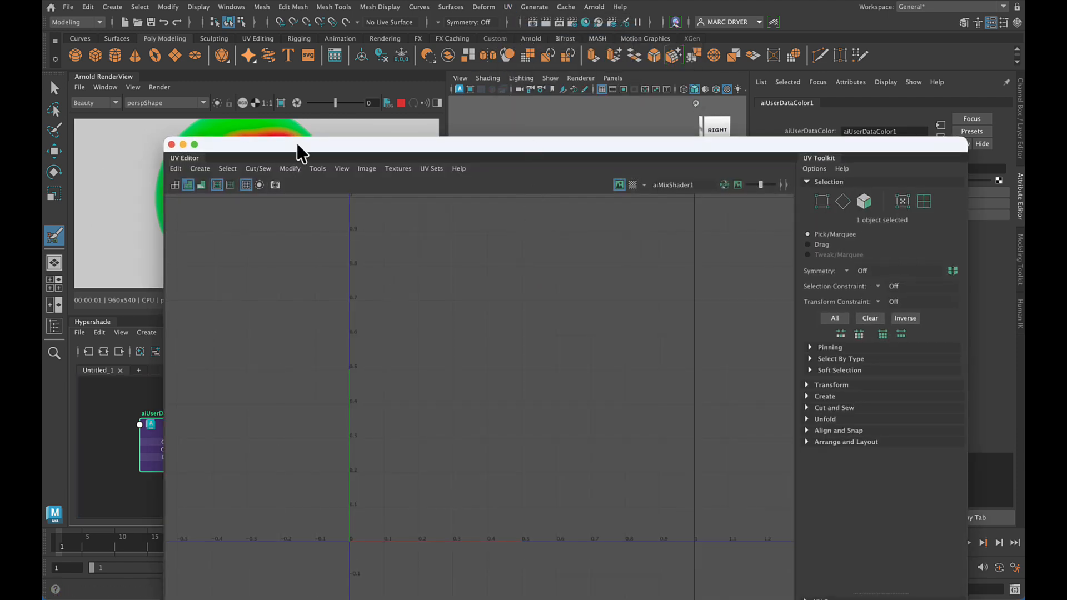
pyautogui.moveTo(300, 153); pyautogui.dragTo(339, 172)
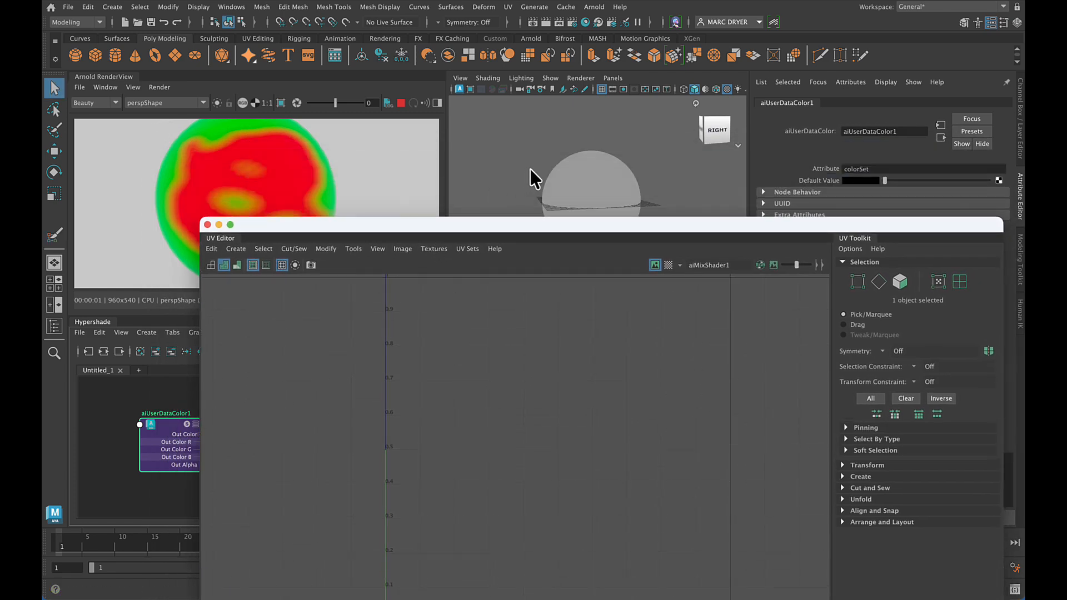
pyautogui.click(562, 178)
pyautogui.moveTo(567, 225); pyautogui.dragTo(598, 124)
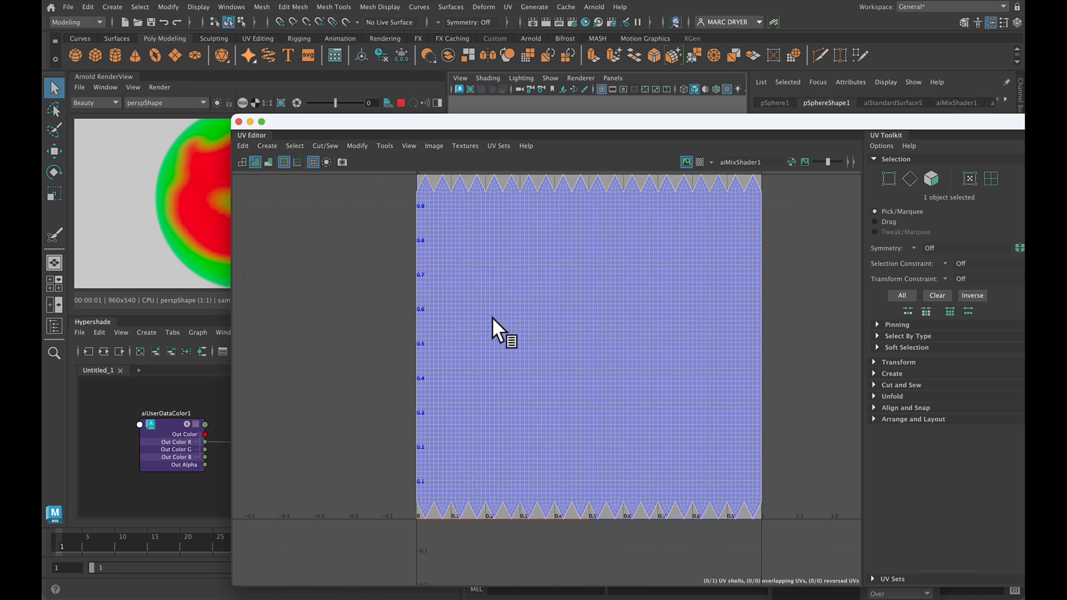
pyautogui.moveTo(381, 126); pyautogui.dragTo(529, 528)
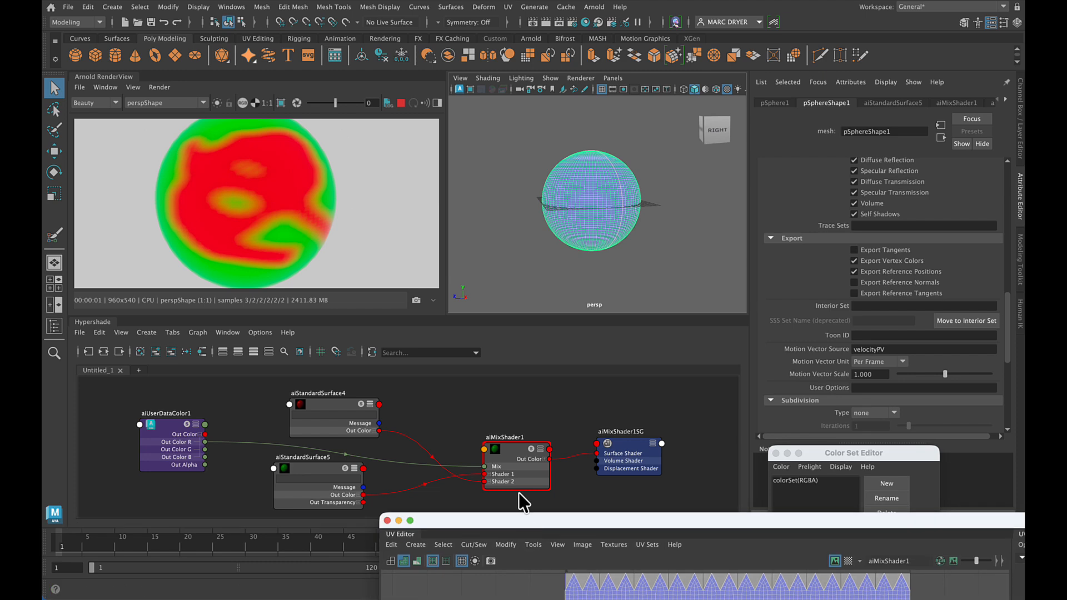
# Spread out the shader nodes and trace how the user data color's red output feeds the mix shader's Mix input
pyautogui.moveTo(511, 458); pyautogui.dragTo(521, 422)
pyautogui.moveTo(320, 402); pyautogui.dragTo(326, 390)
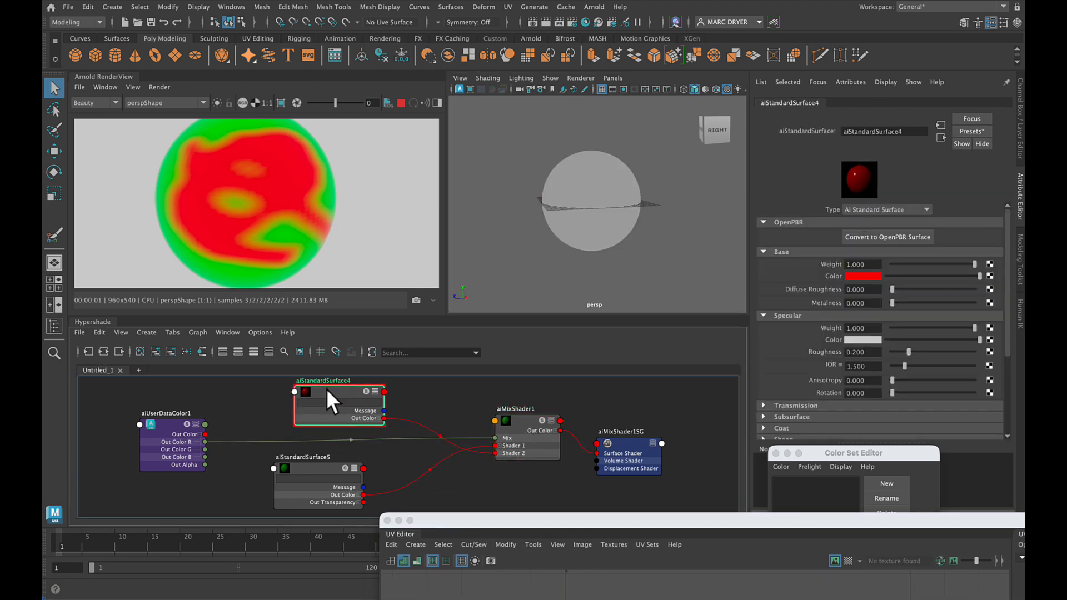
pyautogui.moveTo(316, 461); pyautogui.dragTo(327, 478)
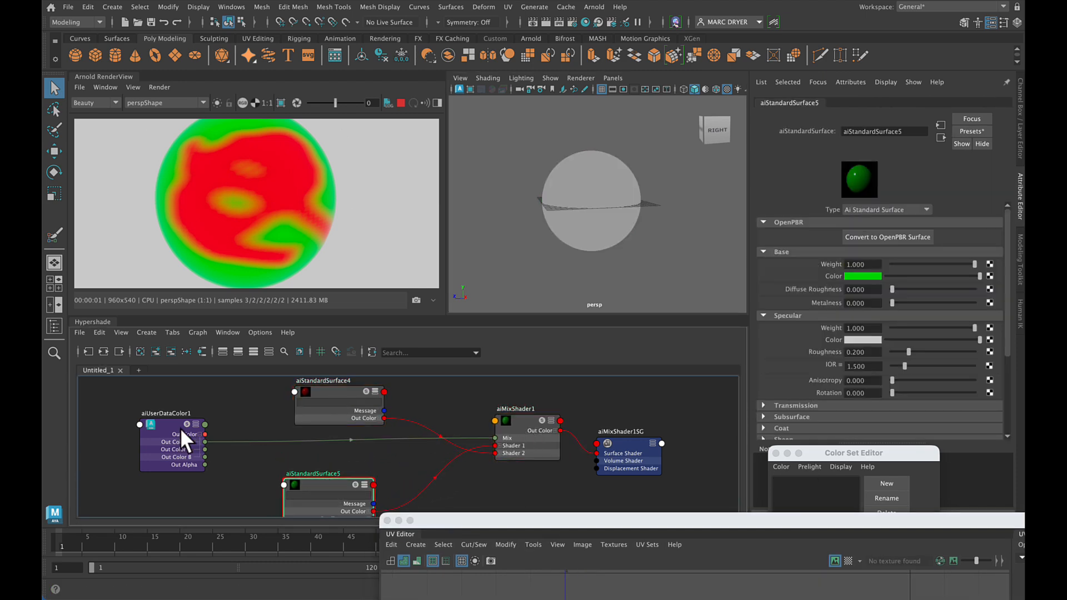
pyautogui.moveTo(181, 429); pyautogui.dragTo(176, 435)
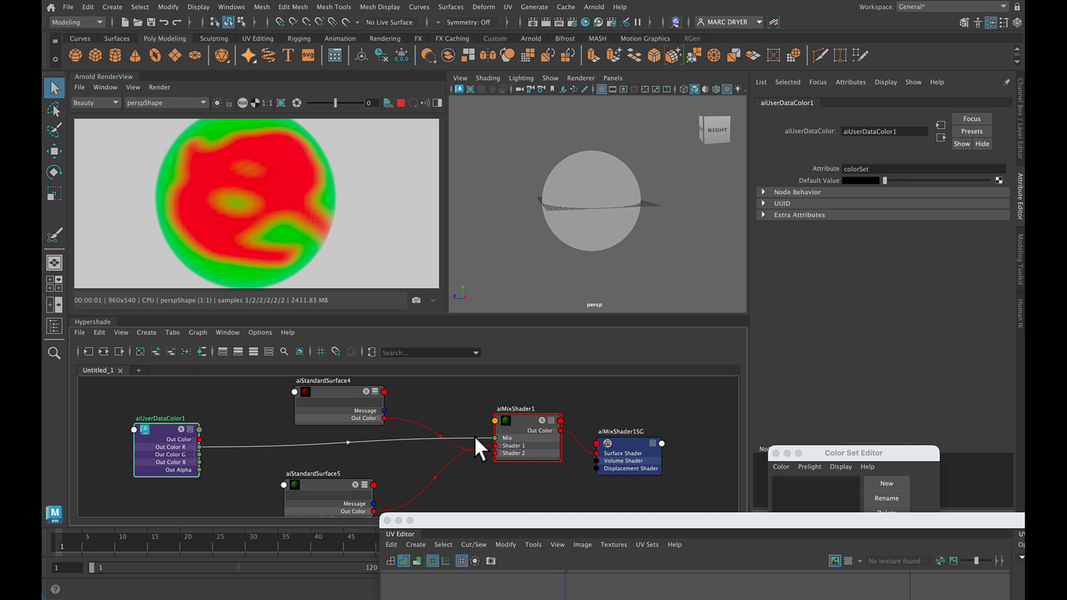
pyautogui.moveTo(474, 435); pyautogui.dragTo(495, 438)
# Select the sphere to view its UVs again, keeping the UV Editor below the shading network
pyautogui.moveTo(570, 516); pyautogui.dragTo(558, 492)
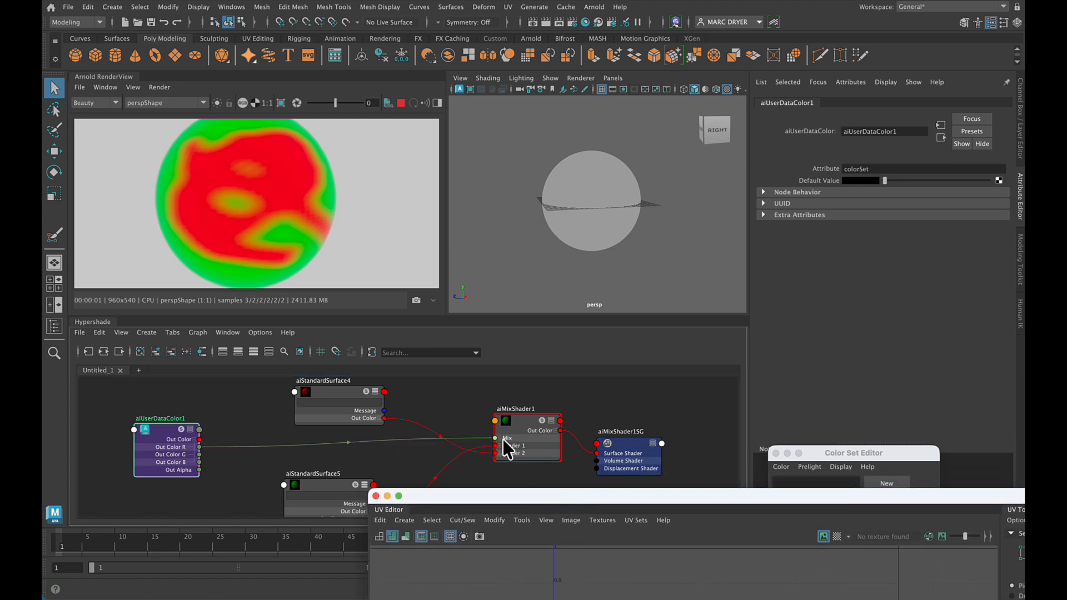
pyautogui.moveTo(515, 491); pyautogui.dragTo(401, 432)
pyautogui.click(575, 221)
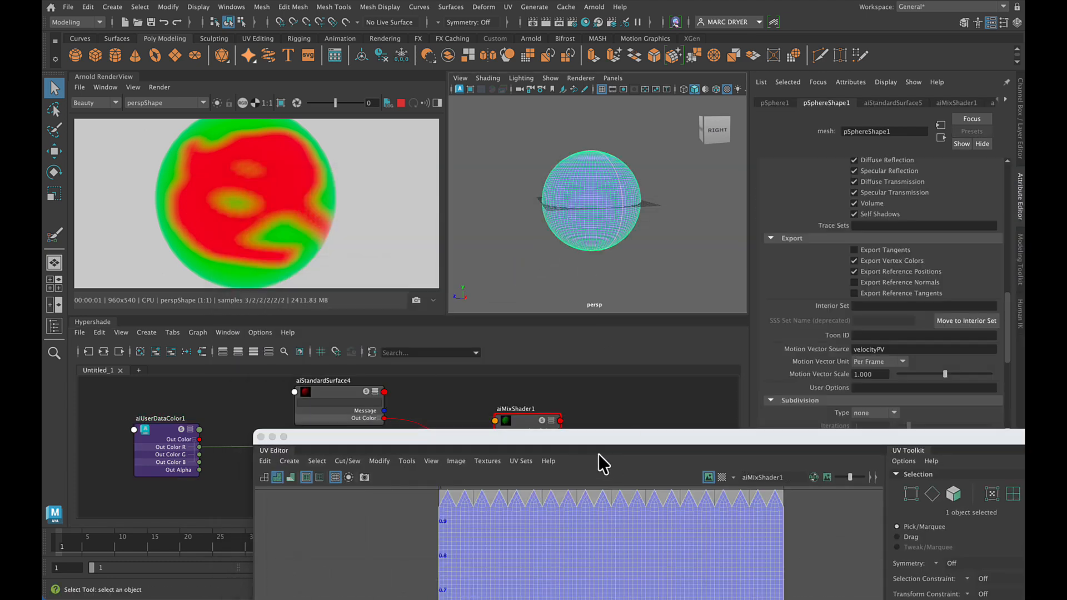
pyautogui.moveTo(589, 439); pyautogui.dragTo(514, 511)
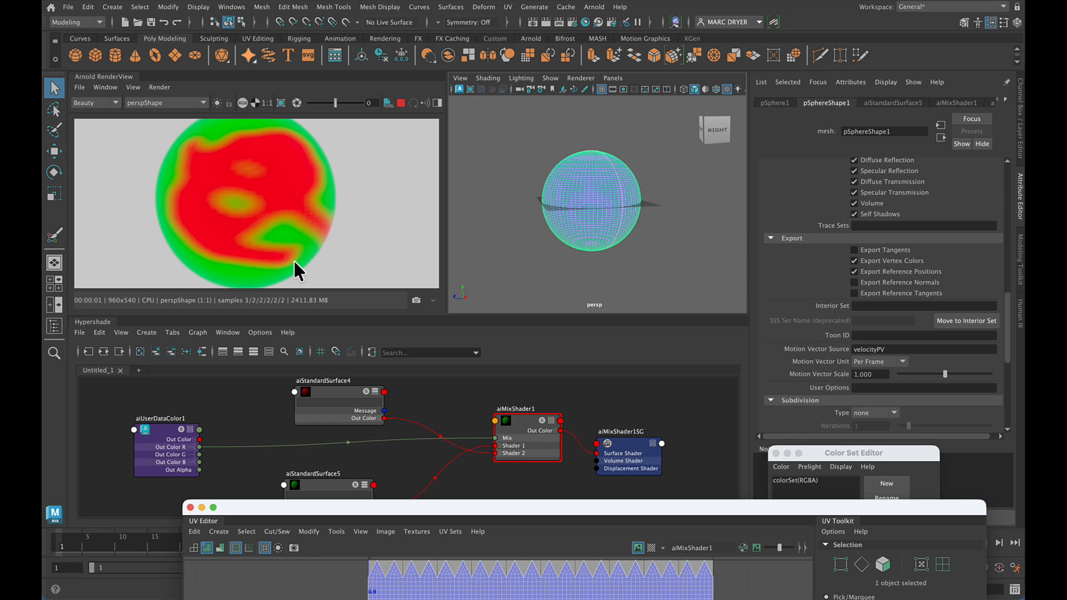
# Close the UV Editor and review the attributes of aiMixShader1 and aiUserDataColor1
pyautogui.click(189, 508)
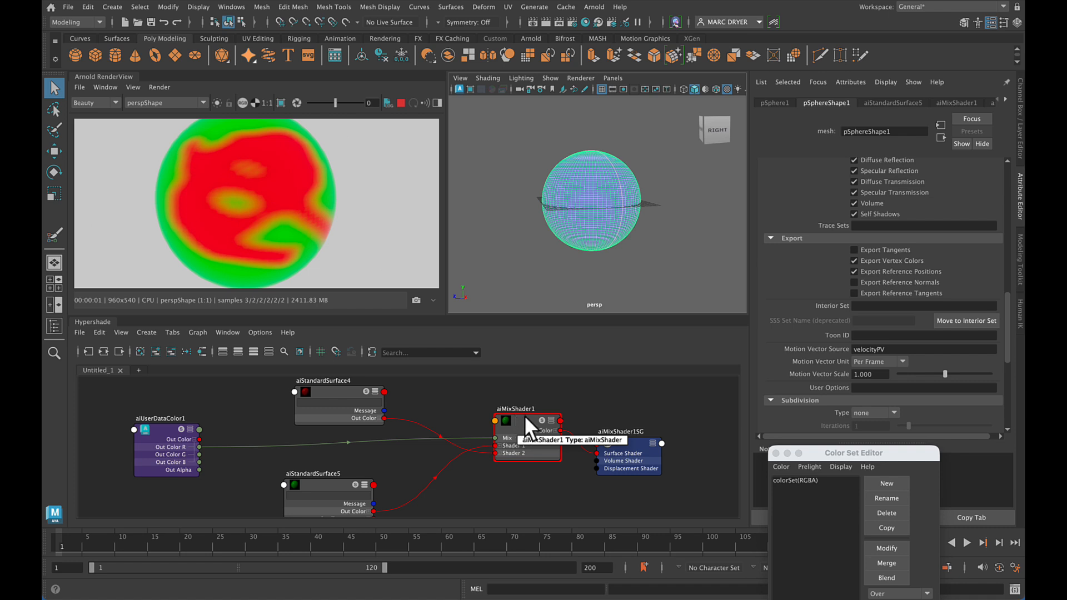
pyautogui.moveTo(525, 418); pyautogui.dragTo(488, 429)
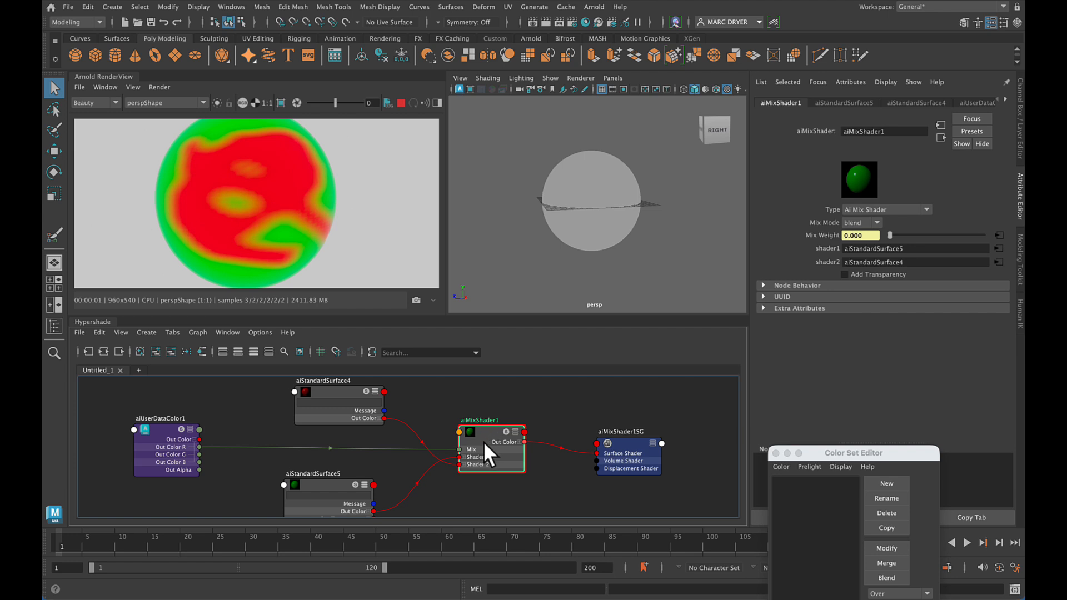
pyautogui.moveTo(158, 423); pyautogui.dragTo(184, 419)
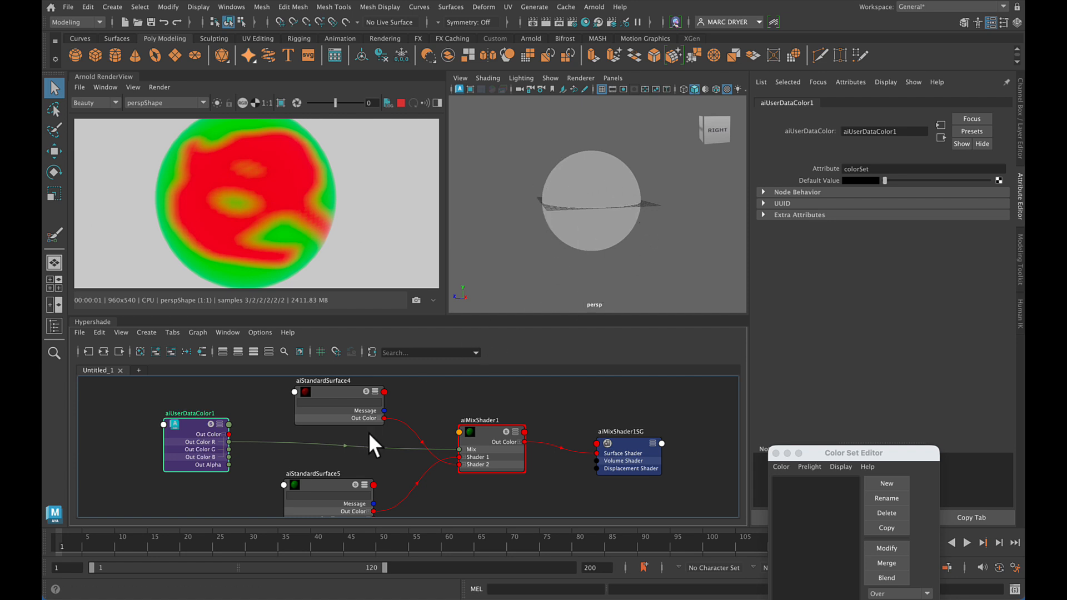
# Stop the Arnold render and delete the painted sphere along with its entire shading network
pyautogui.click(400, 103)
pyautogui.moveTo(515, 149); pyautogui.dragTo(635, 255)
pyautogui.press('Delete')
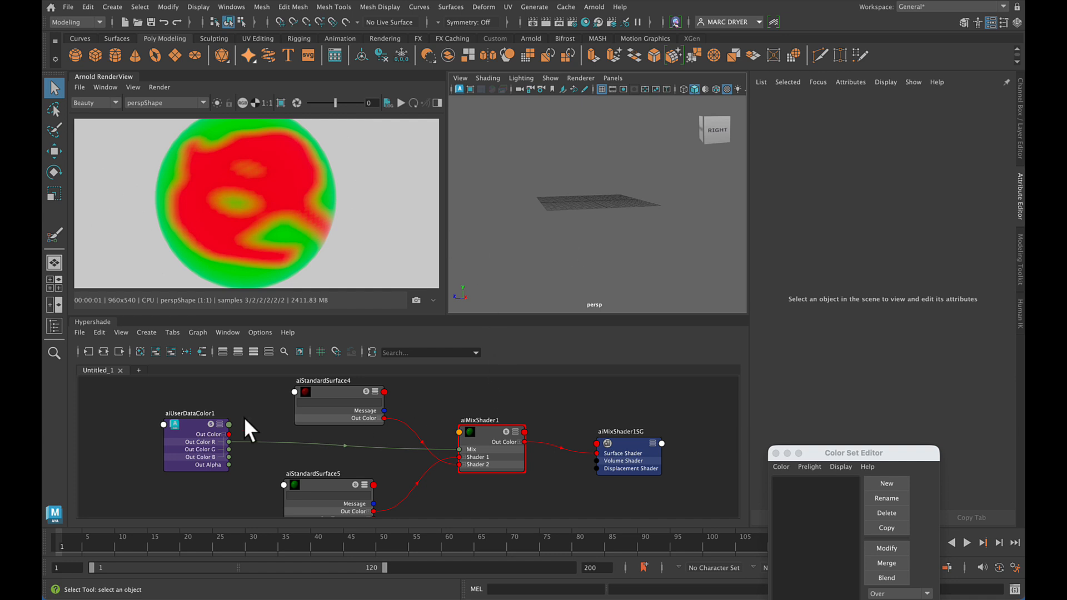
pyautogui.moveTo(202, 399); pyautogui.dragTo(692, 495)
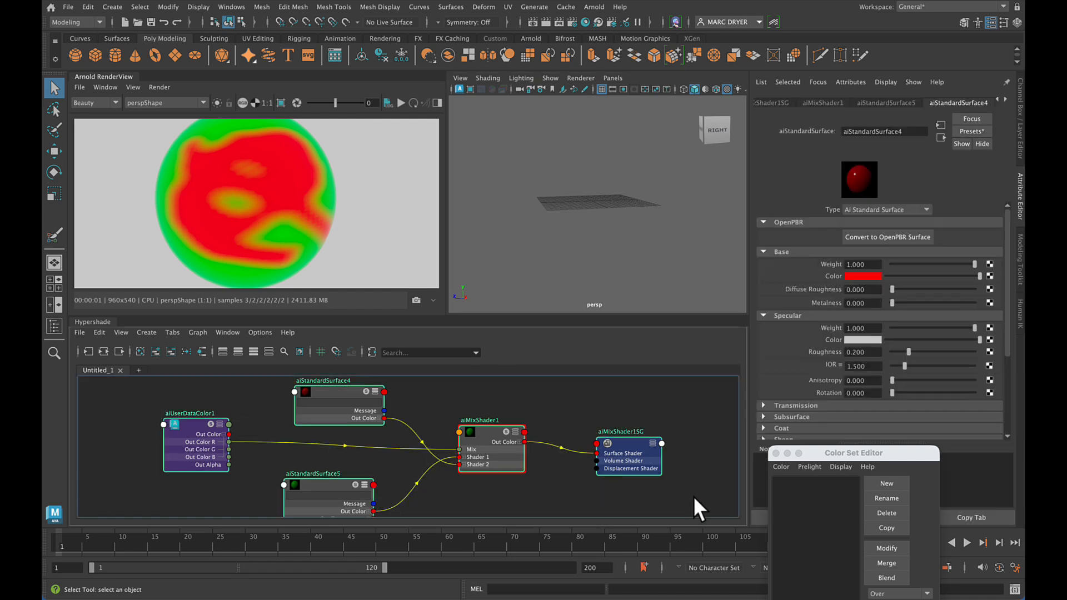
pyautogui.press('Delete')
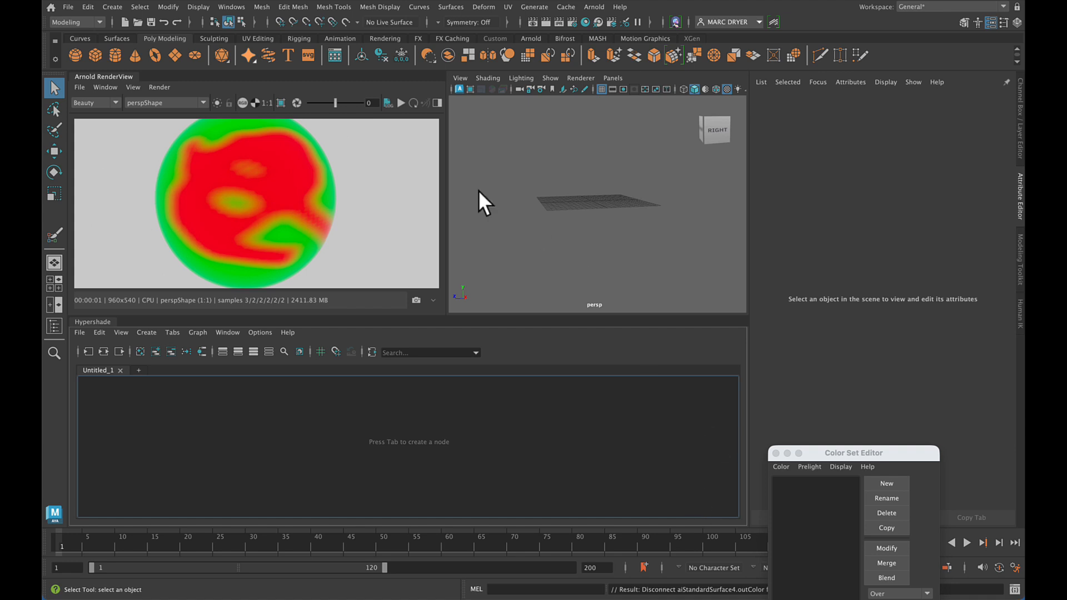
# Create a new polygon sphere and scale it uniformly to about 19.4
pyautogui.click(73, 53)
pyautogui.press('r')
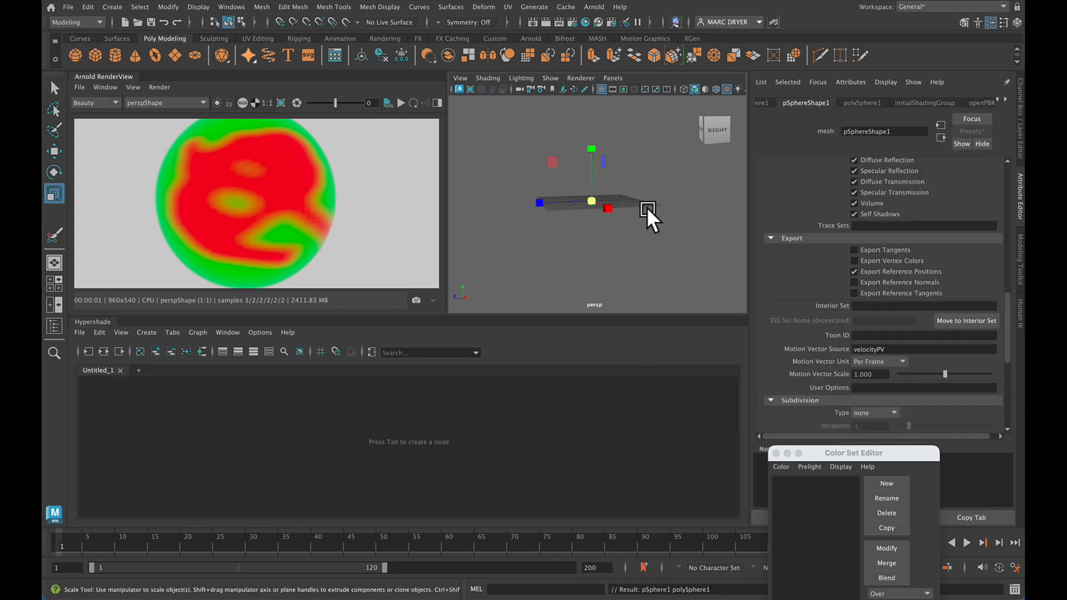
pyautogui.moveTo(591, 201); pyautogui.dragTo(718, 202)
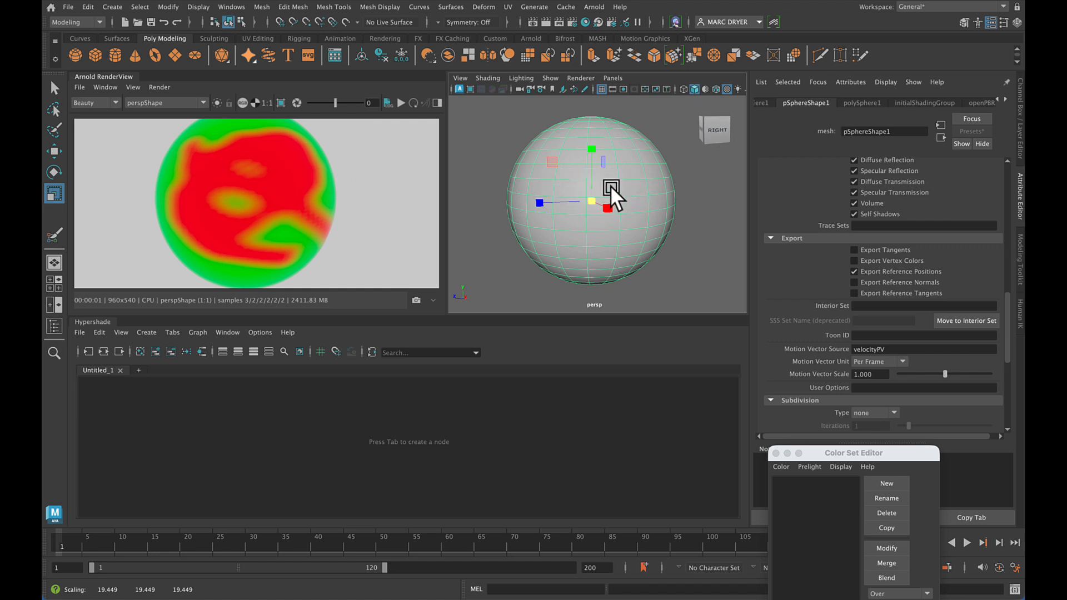
pyautogui.press('q')
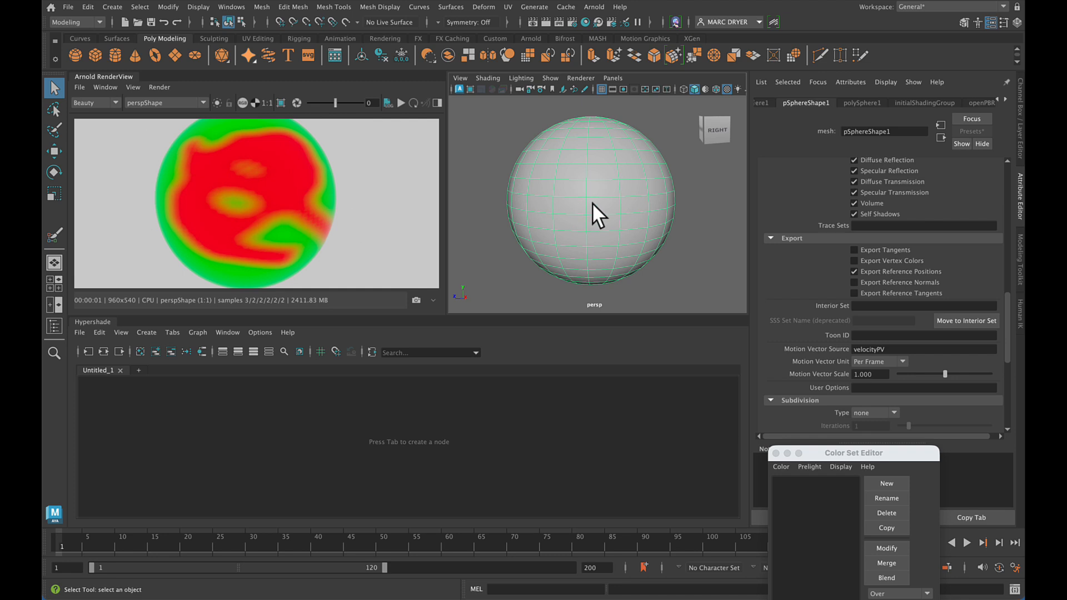
# Smooth the sphere with 2 divisions
pyautogui.keyDown('shift'); pyautogui.rightClick(628, 145); pyautogui.keyUp('shift')
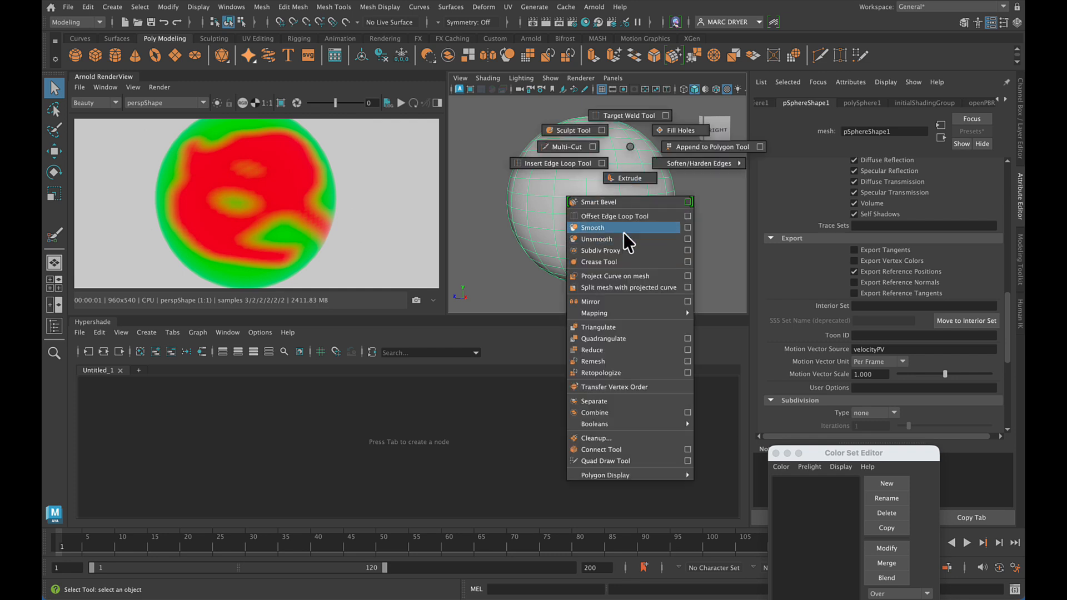
pyautogui.click(623, 227)
pyautogui.click(638, 155)
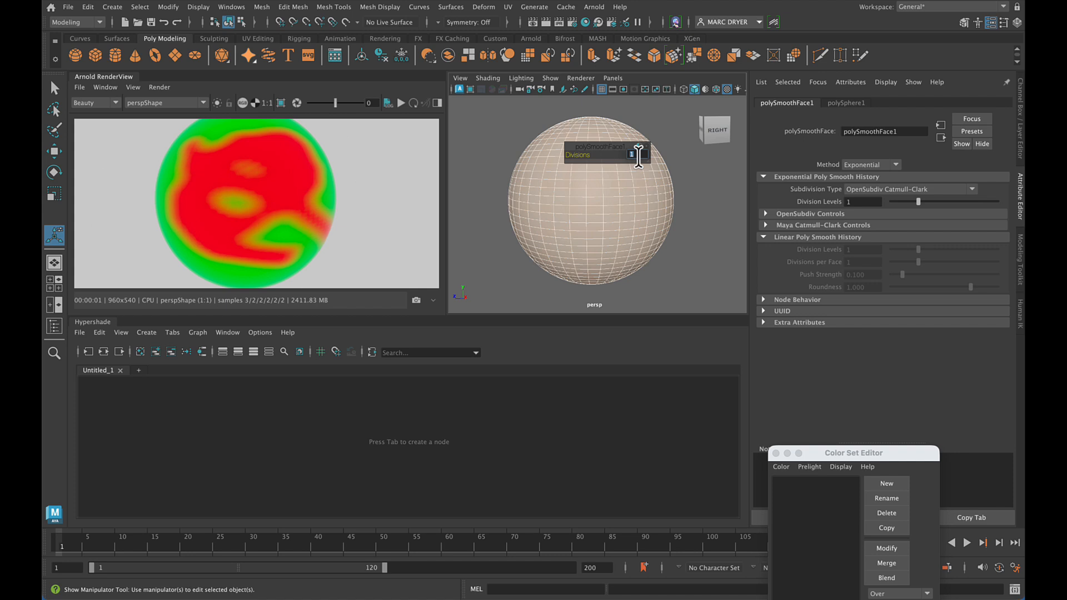
pyautogui.write('2')
pyautogui.press('Return')
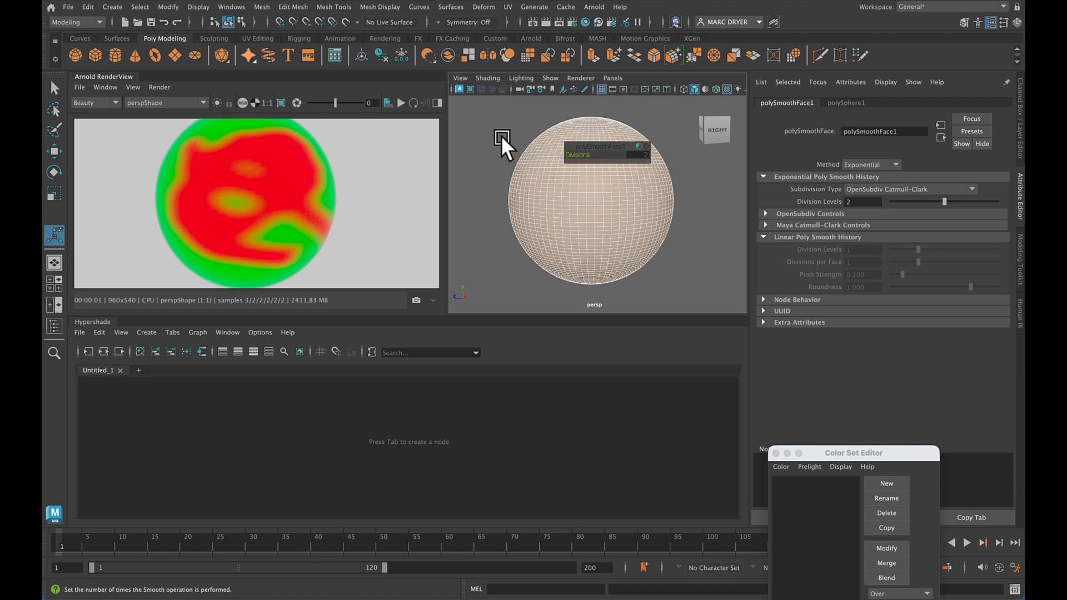
# Delete the sphere's construction history and freeze its transformations, leaving the sphere selected
pyautogui.click(380, 55)
pyautogui.click(396, 56)
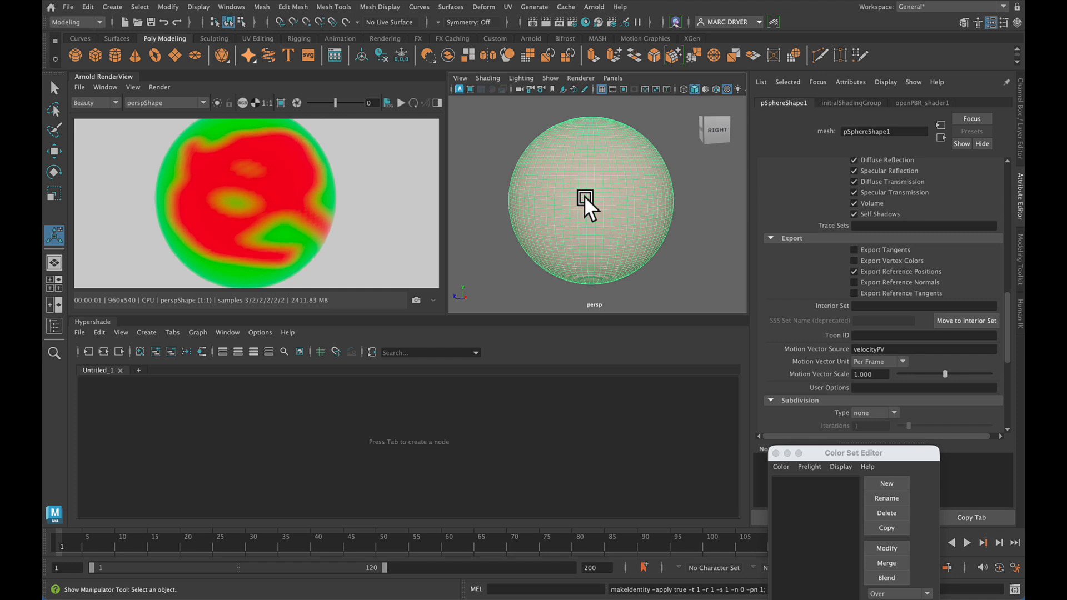
pyautogui.click(625, 198)
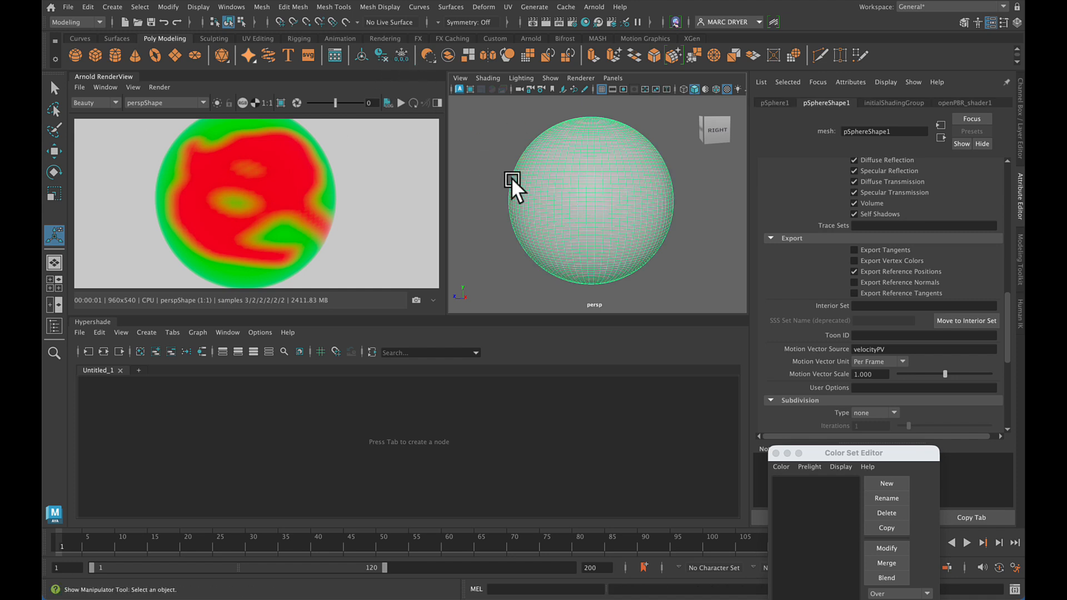
# Collapse the Arnold RenderView to enlarge the viewport, fit the whole sphere in view, and close the Color Set Editor
pyautogui.click(106, 74)
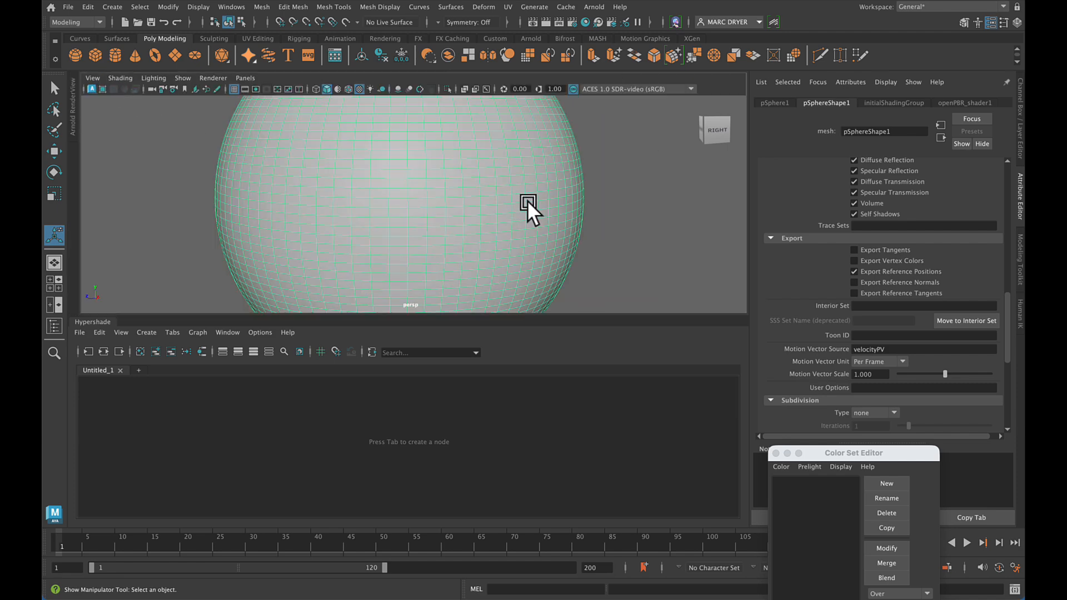
pyautogui.keyDown('alt'); pyautogui.moveTo(527, 200); pyautogui.dragTo(348, 176, button='right'); pyautogui.keyUp('alt')
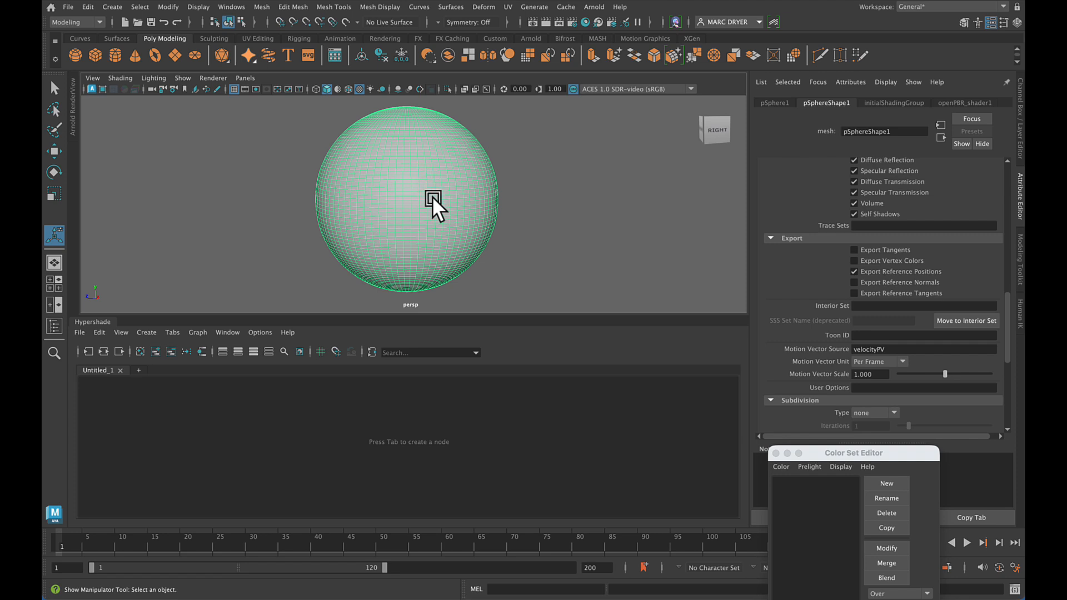
pyautogui.click(776, 453)
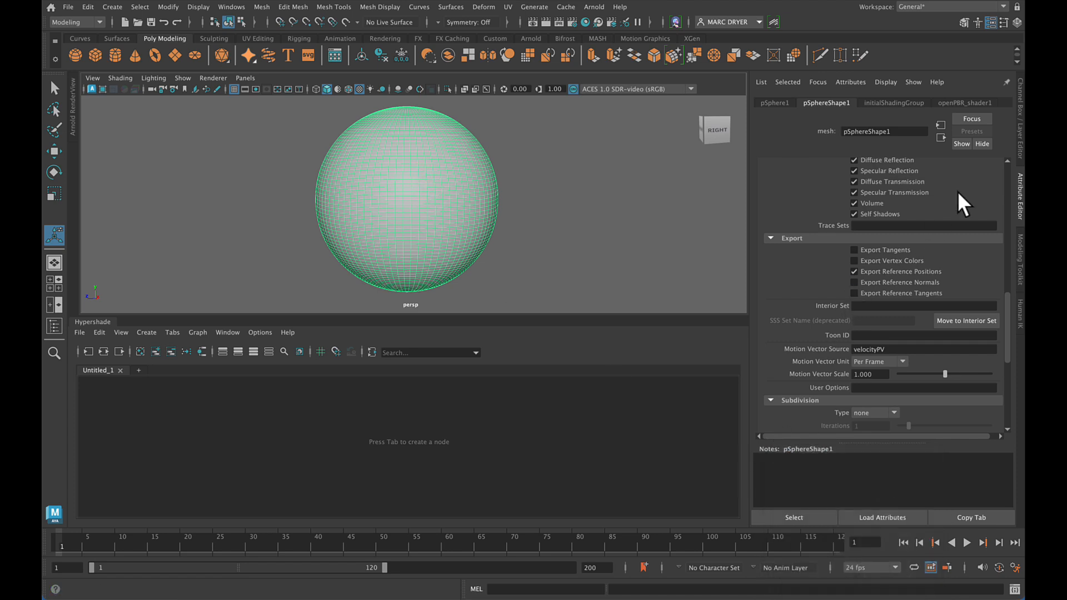
# Show the sphere's openPBR_shader1 attributes and open the Color Set Editor
pyautogui.click(965, 103)
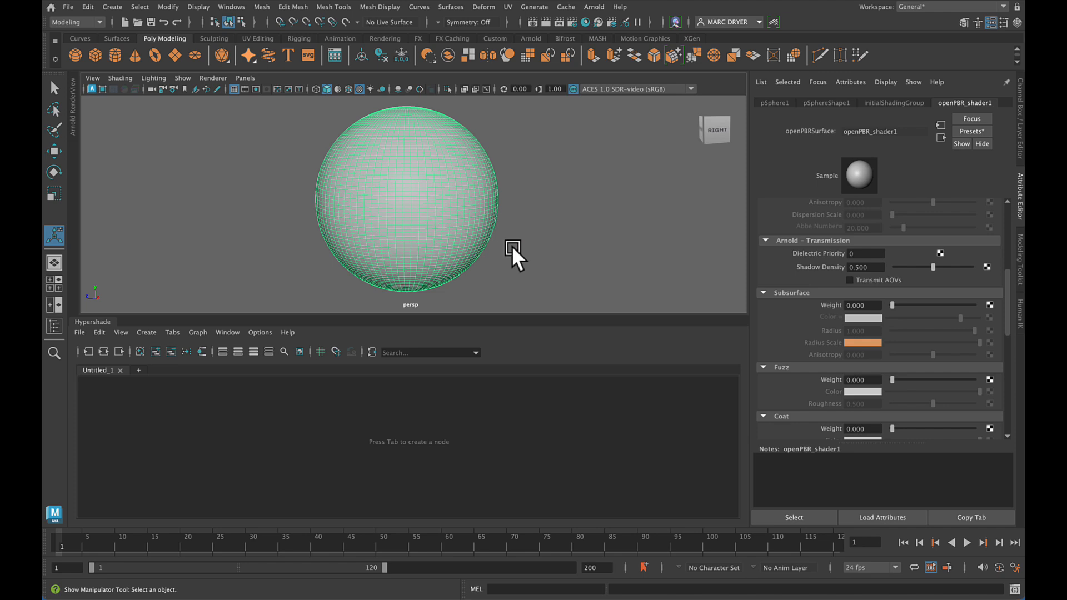
pyautogui.click(376, 8)
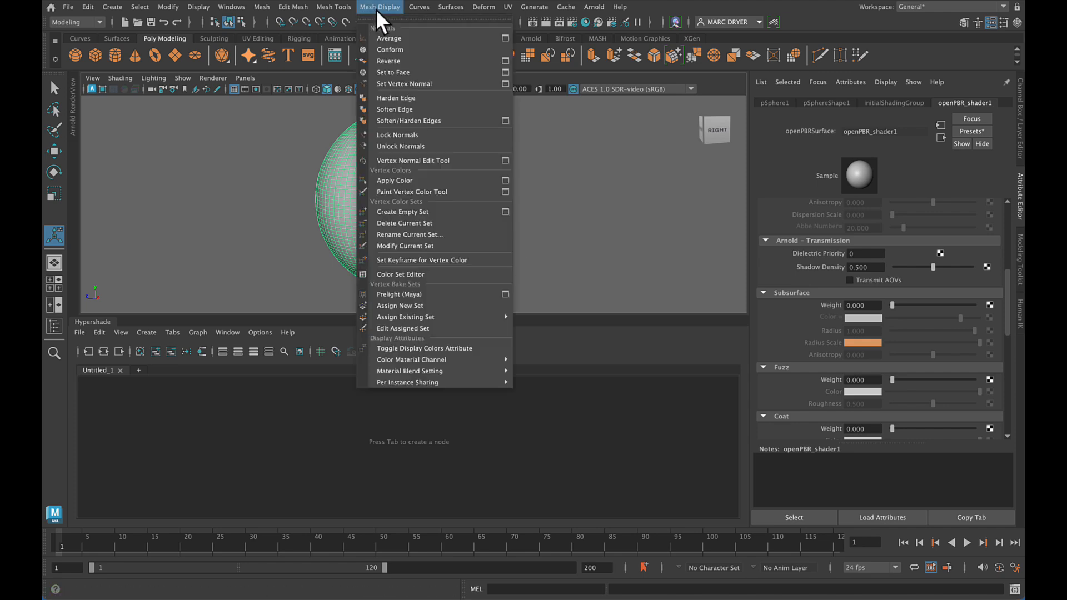
pyautogui.click(448, 273)
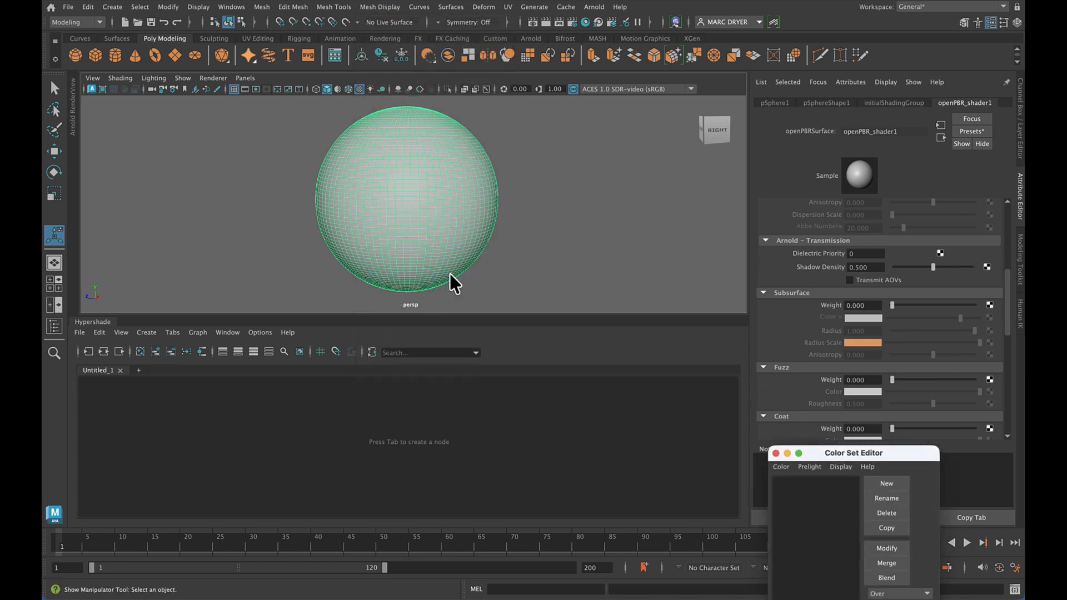
# Create an empty shared RGBA color set on the sphere and make it the current set
pyautogui.moveTo(846, 453); pyautogui.dragTo(176, 109)
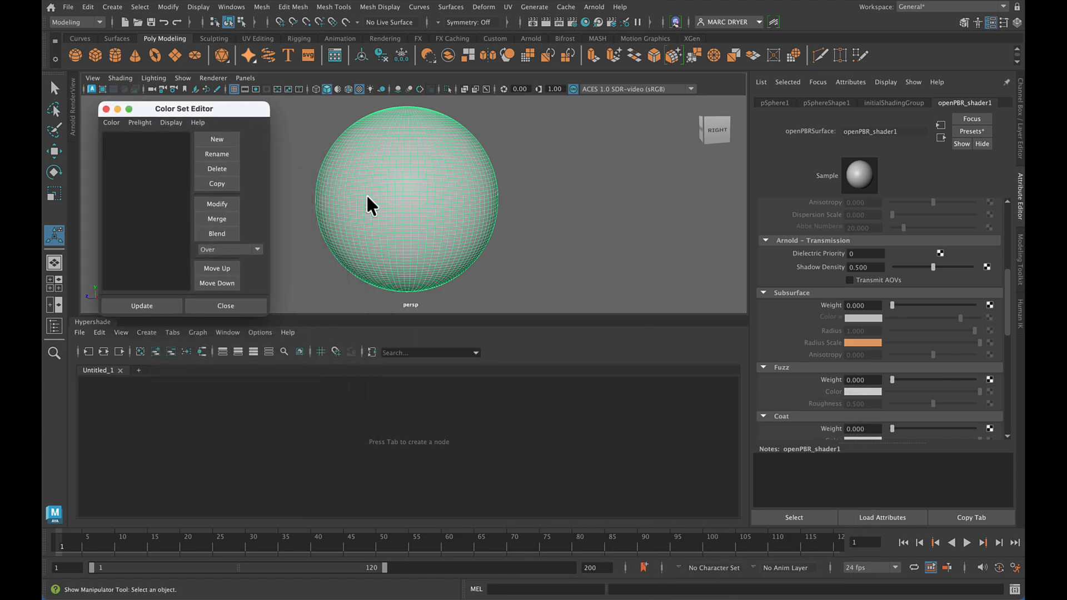
pyautogui.click(449, 162)
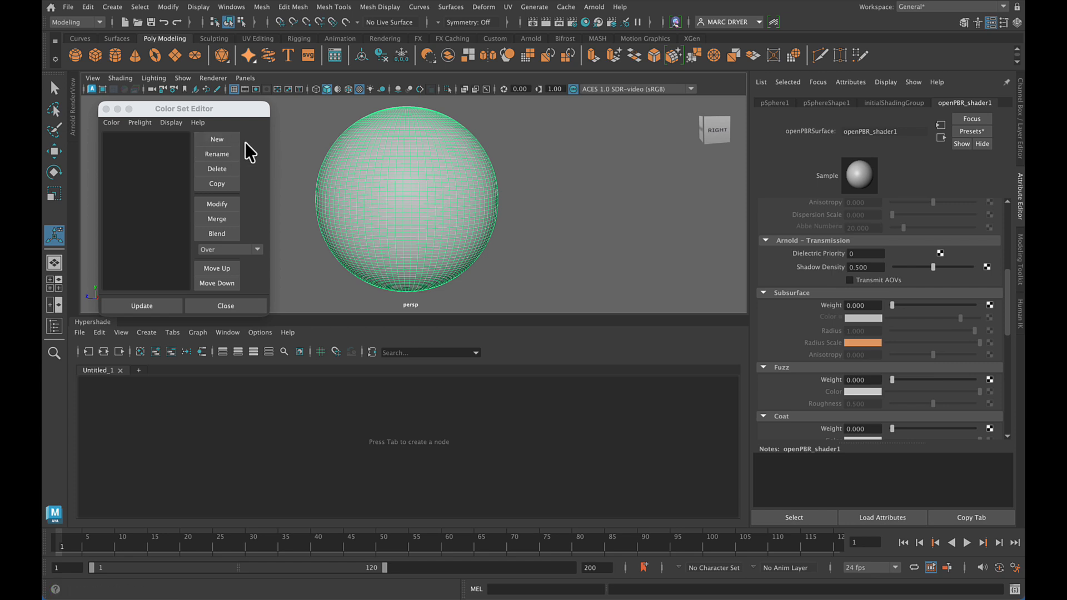
pyautogui.click(222, 140)
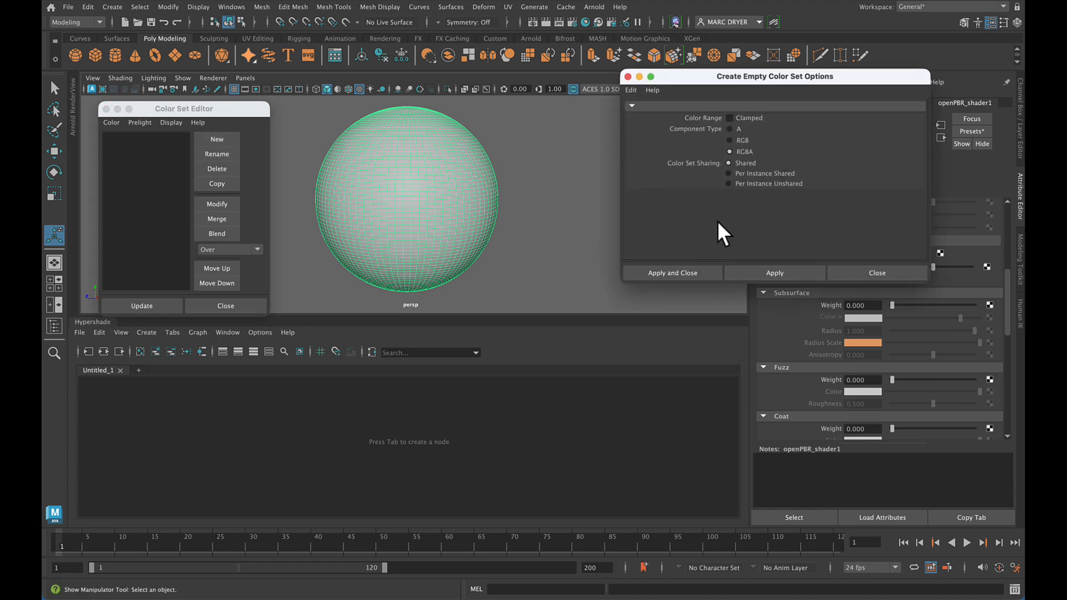
pyautogui.click(699, 271)
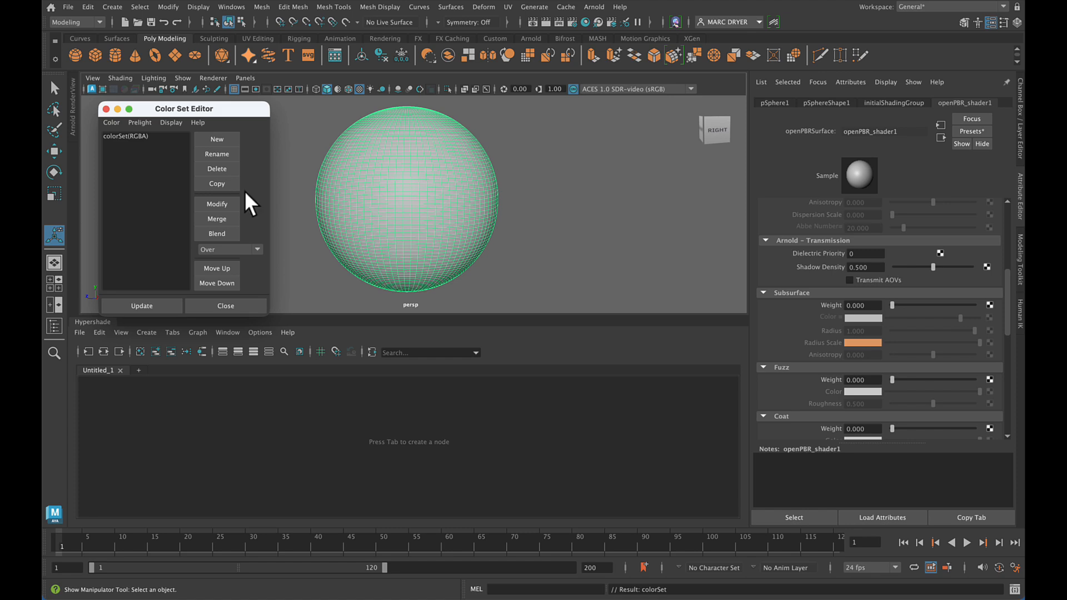
pyautogui.click(146, 137)
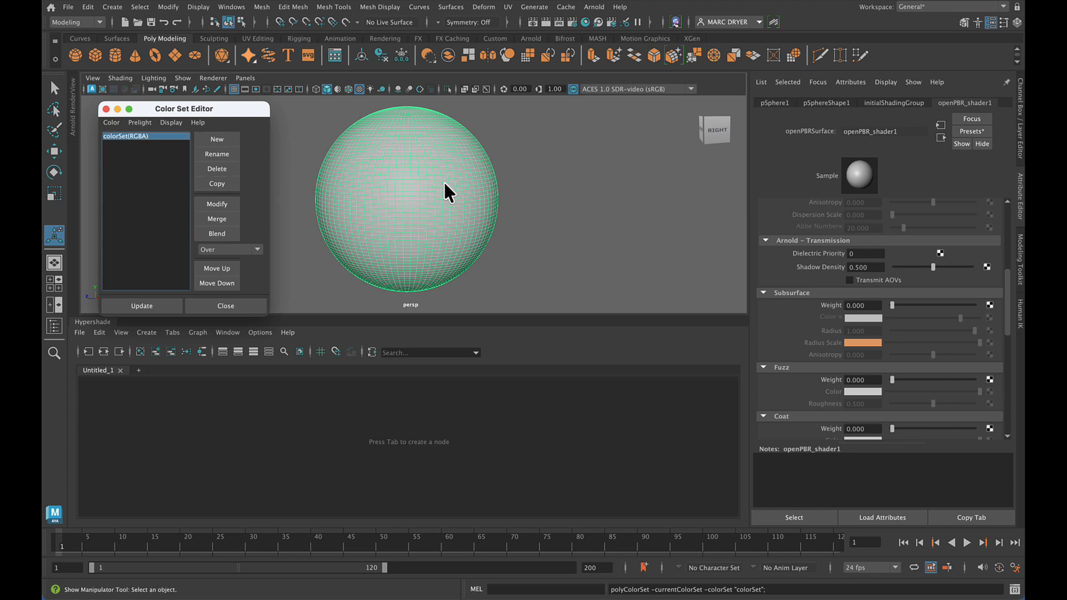
# Reset the Apply Color options, darken the color to black, and replace the sphere's vertex color on all channels
pyautogui.click(384, 7)
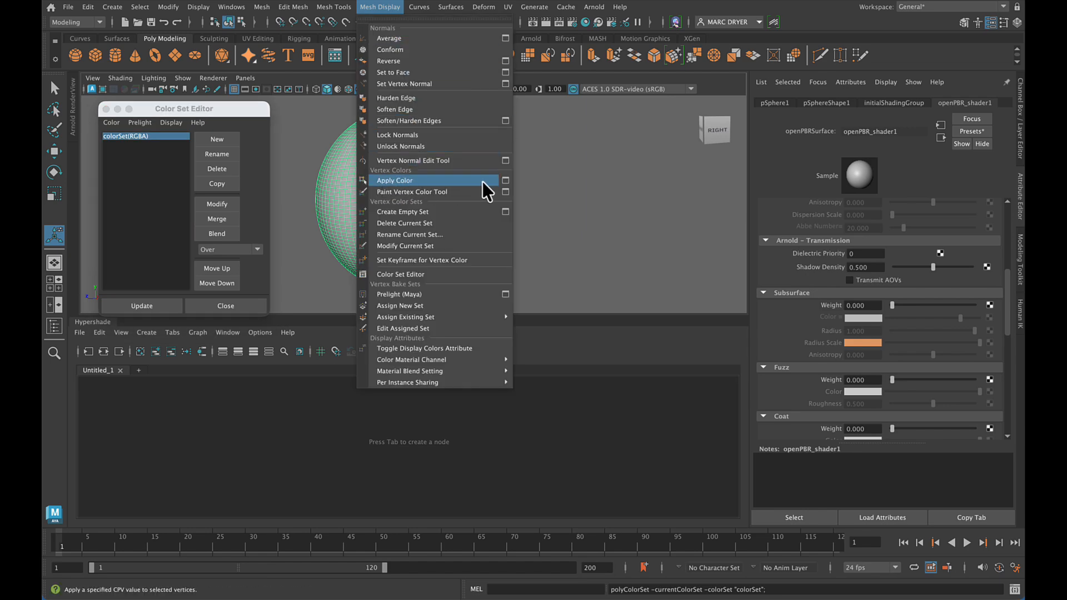
pyautogui.click(503, 181)
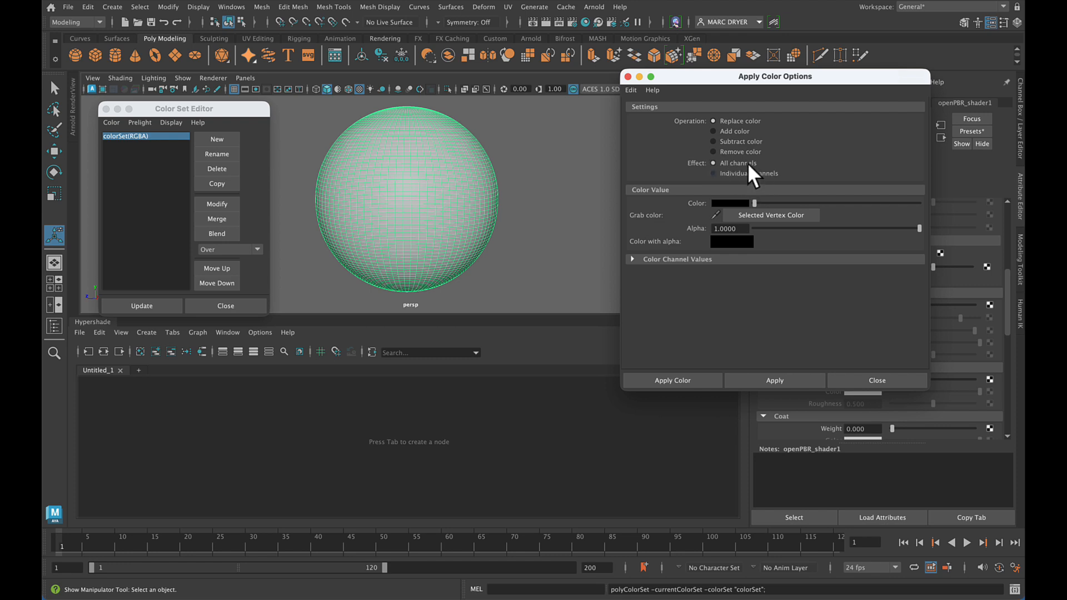
pyautogui.click(627, 89)
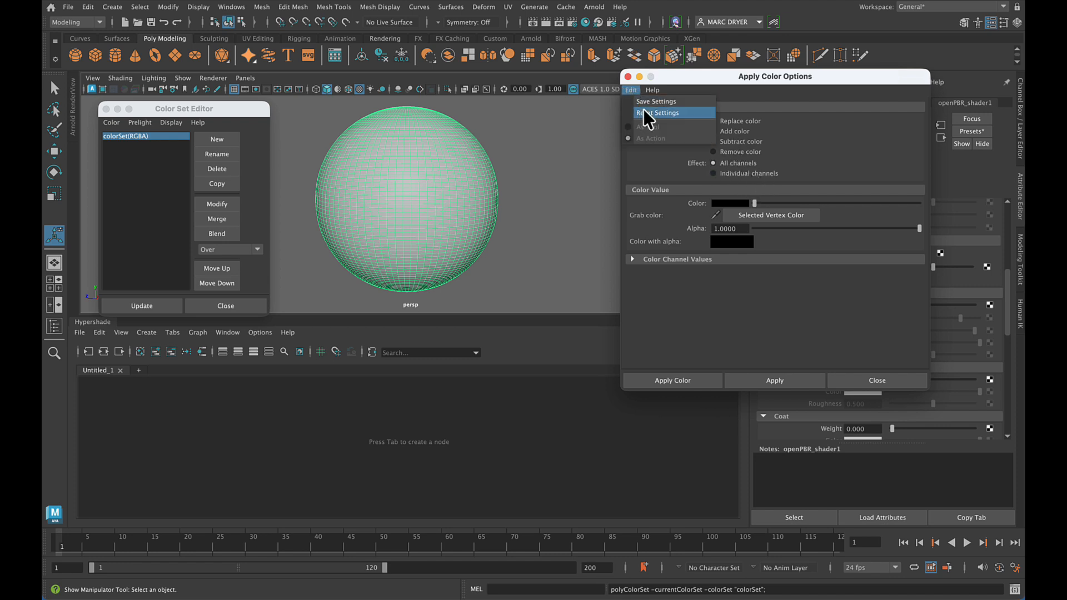
pyautogui.click(640, 110)
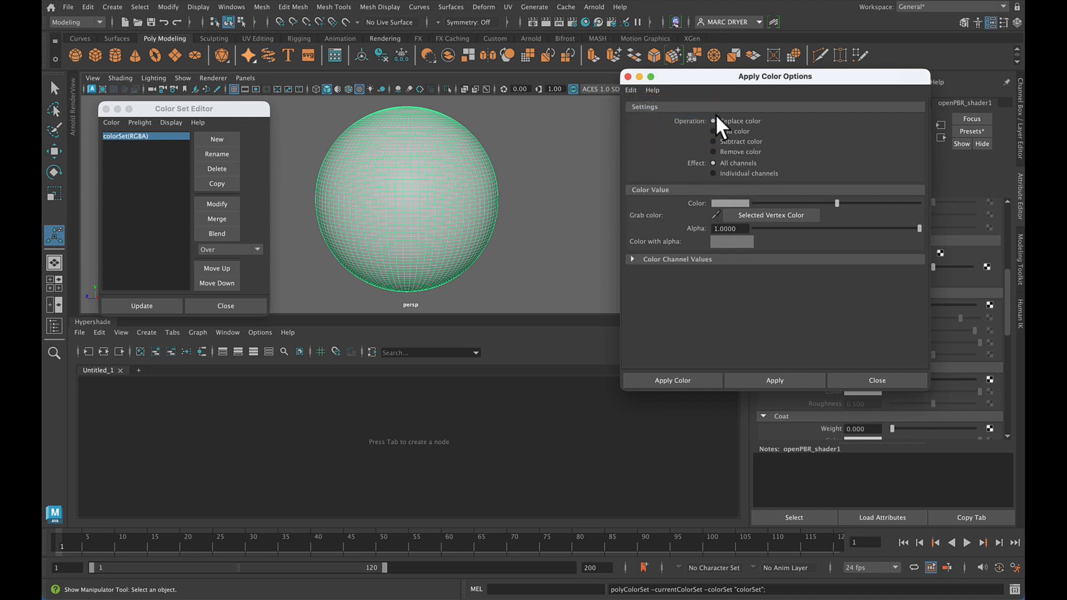
pyautogui.moveTo(830, 201); pyautogui.dragTo(743, 203)
pyautogui.click(698, 379)
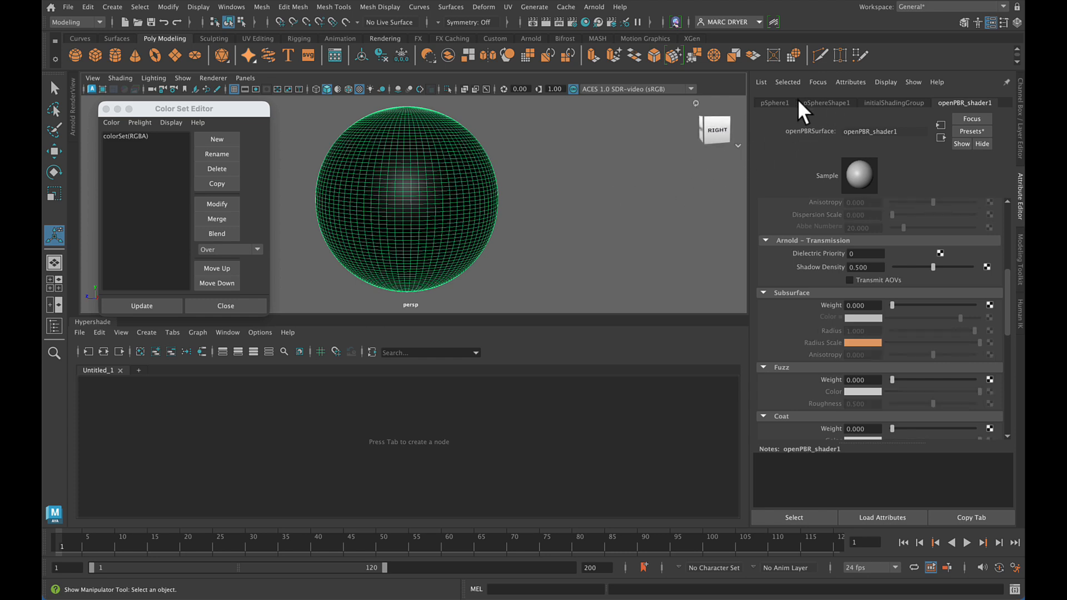
# Switch Display Colors off and back on in pSphereShape1's mesh component display attributes
pyautogui.click(825, 102)
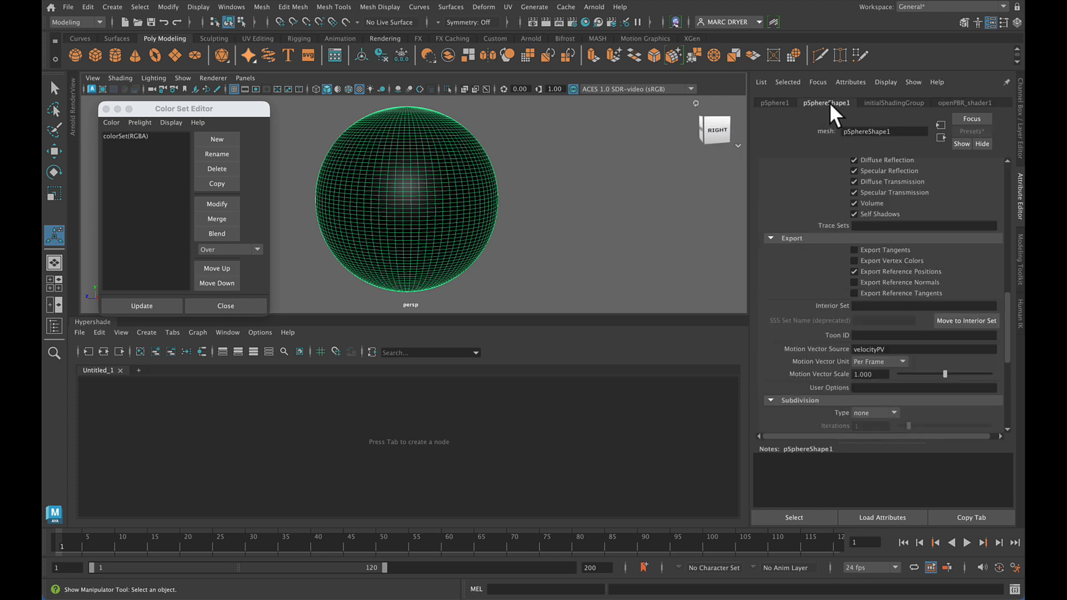
pyautogui.scroll(-3, 820, 265)
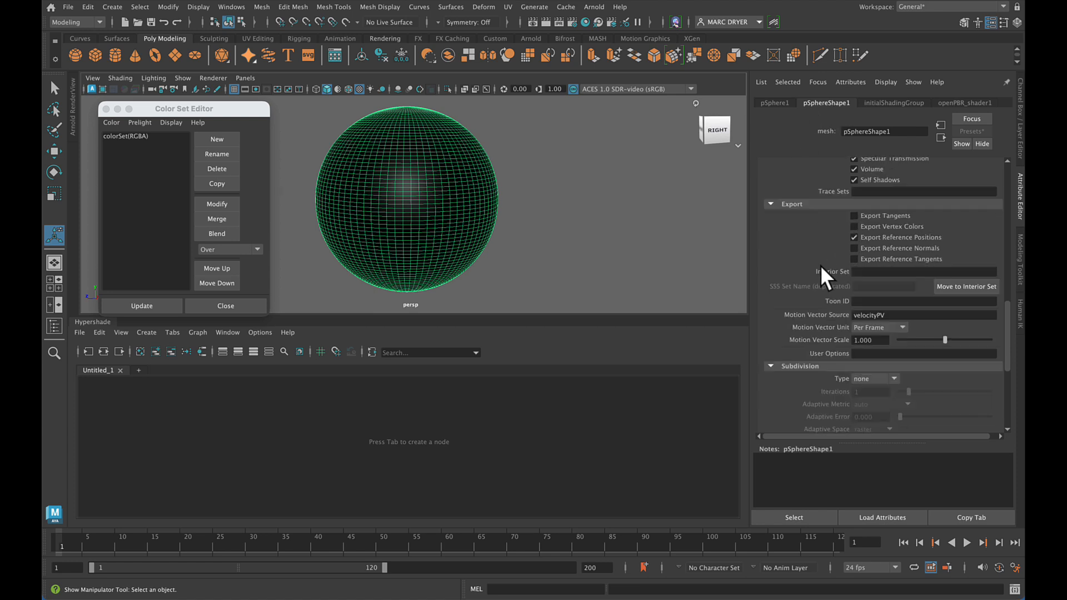
pyautogui.scroll(3, 820, 265)
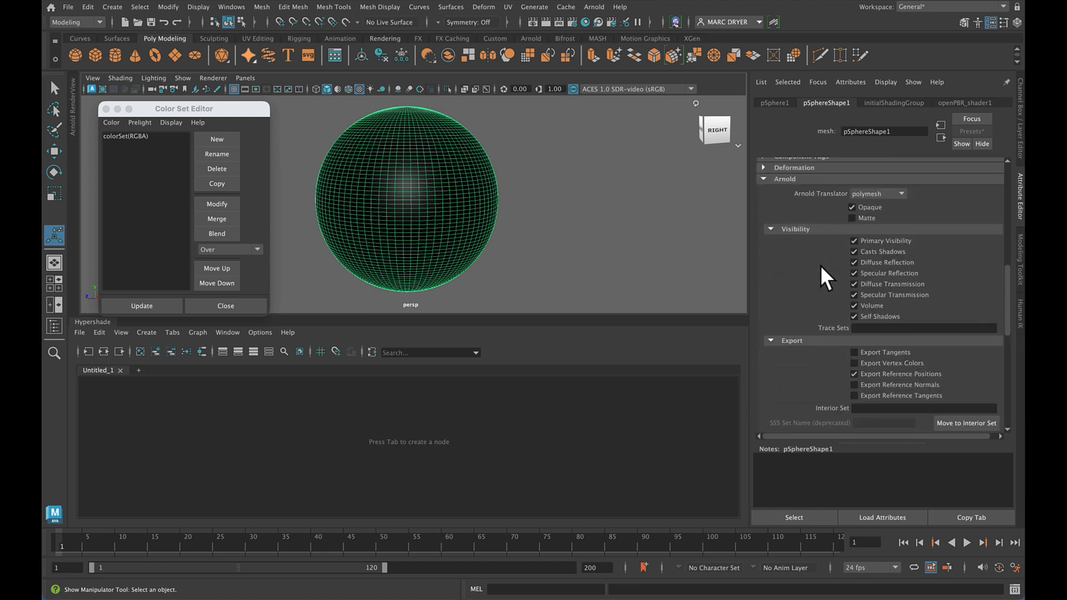
pyautogui.scroll(5, 820, 265)
pyautogui.scroll(5, 820, 265)
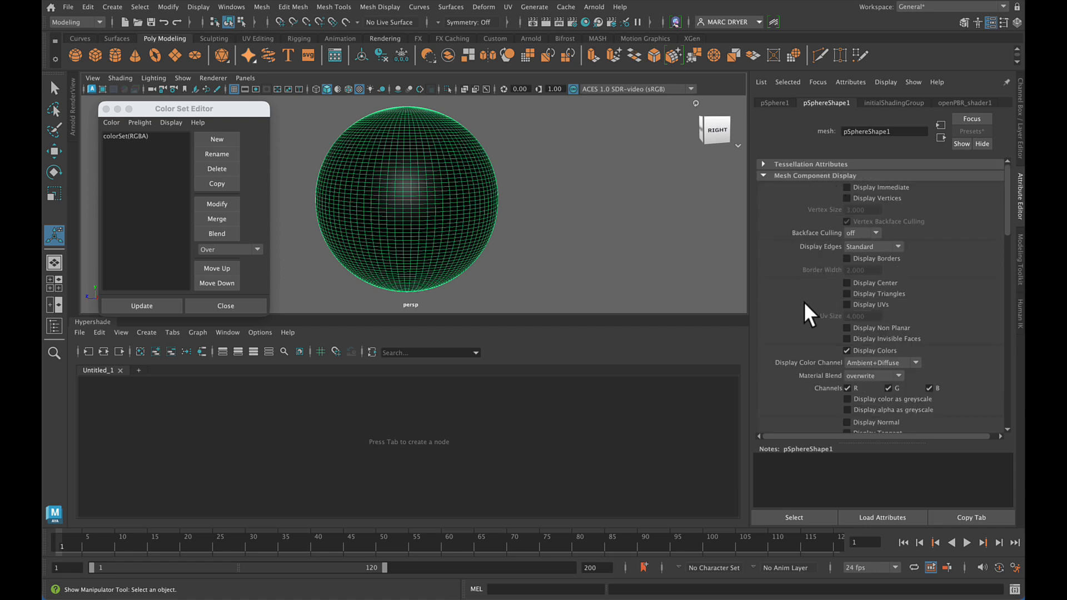
pyautogui.scroll(-4, 803, 301)
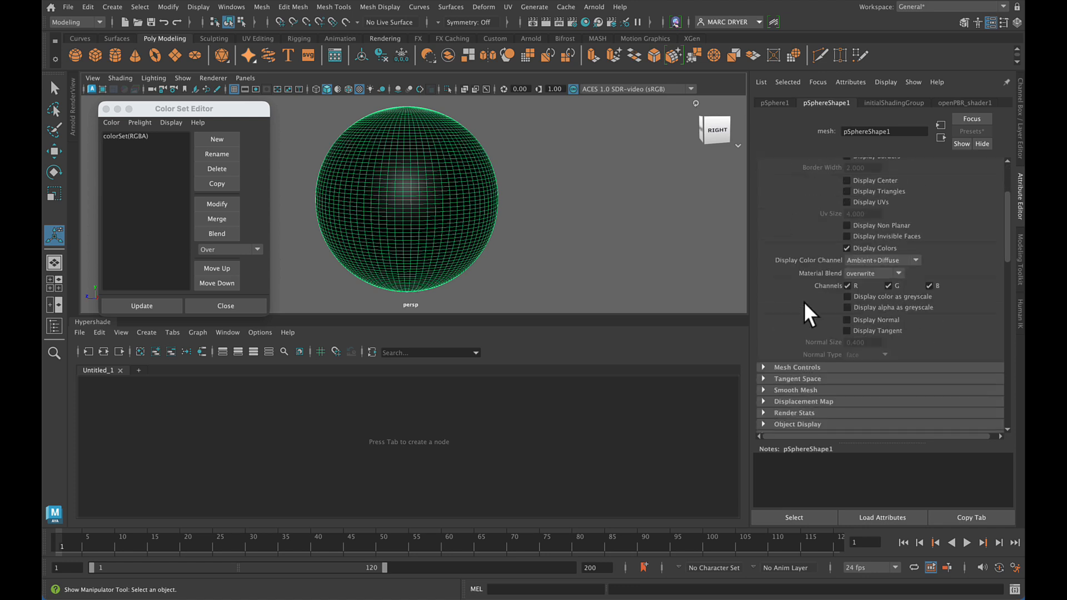
pyautogui.click(847, 247)
pyautogui.click(846, 248)
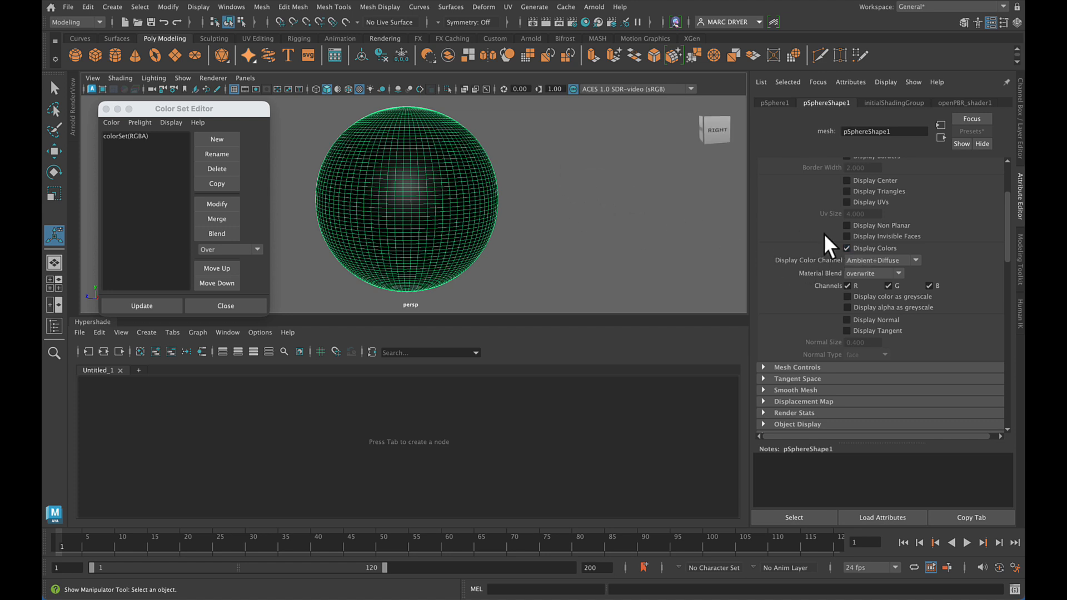
# Toggle the sphere's vertex color display off and on again with the Toggle Display Colors Attribute command
pyautogui.click(379, 7)
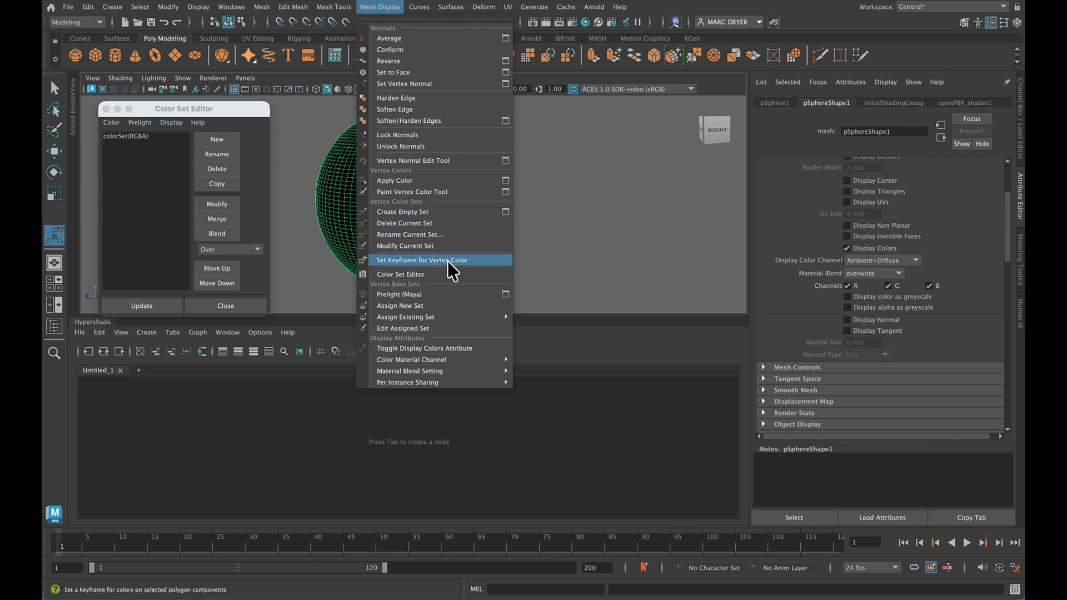
pyautogui.click(450, 350)
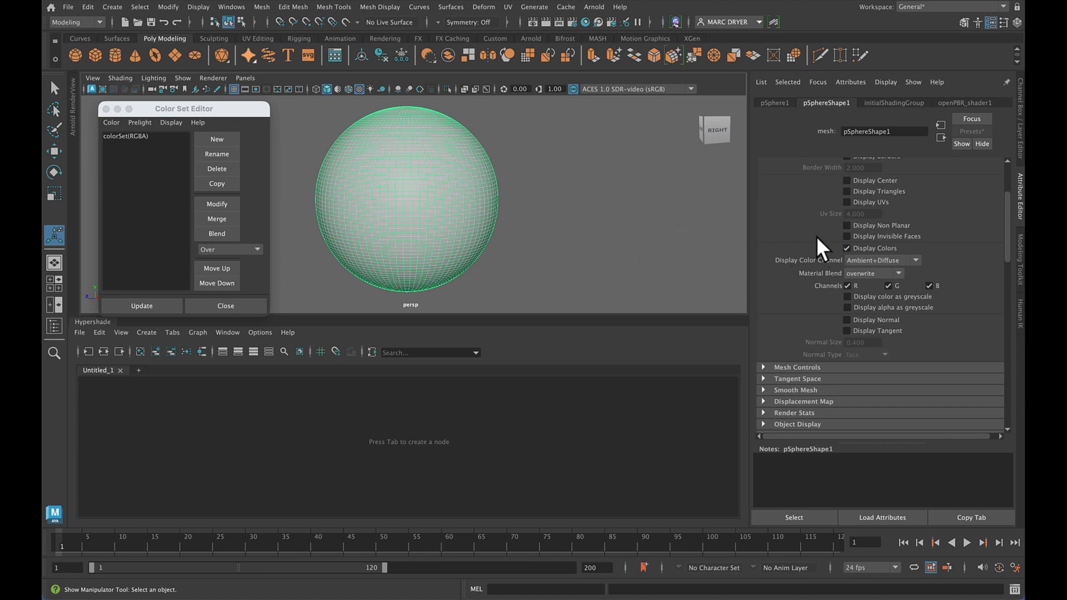
pyautogui.click(378, 7)
pyautogui.click(465, 348)
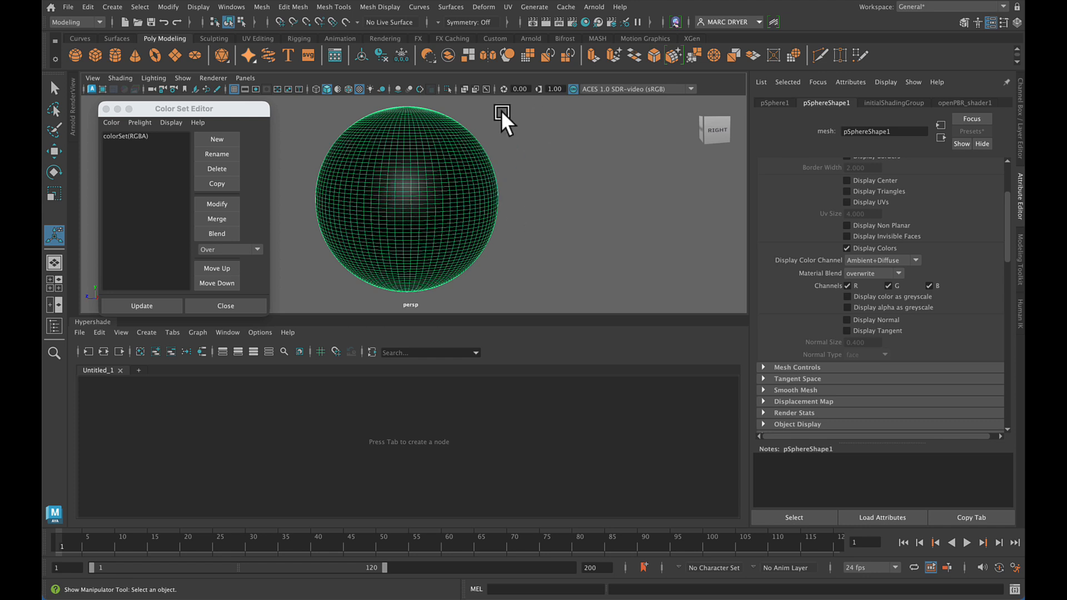
# Using the Paint Vertex Color Tool with the Replace operation and an upper radius of about 5.4, paint two crossing white strokes on the sphere
pyautogui.click(395, 8)
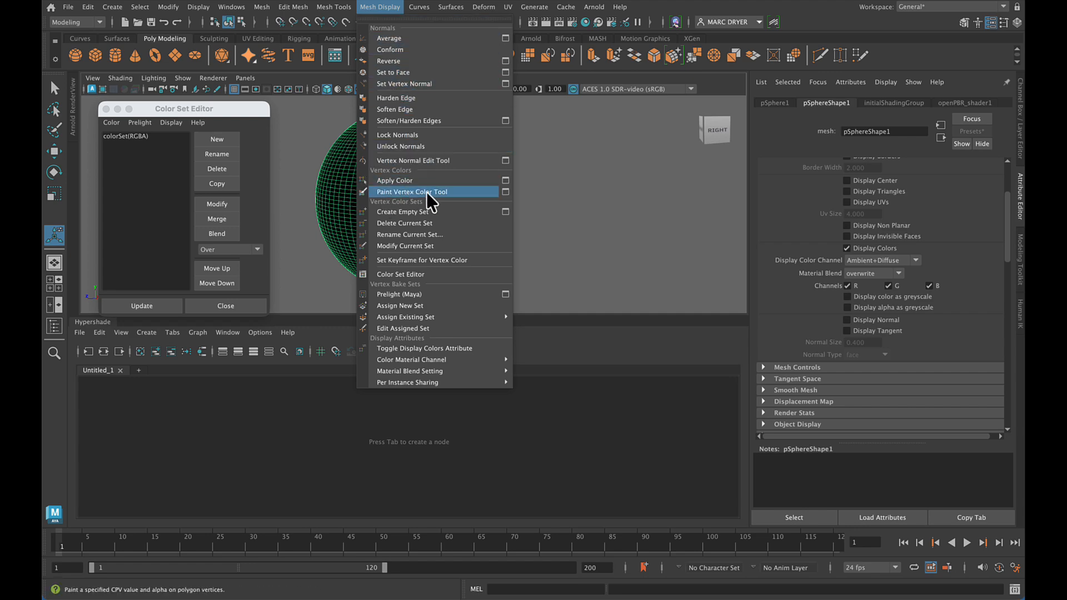
pyautogui.click(504, 192)
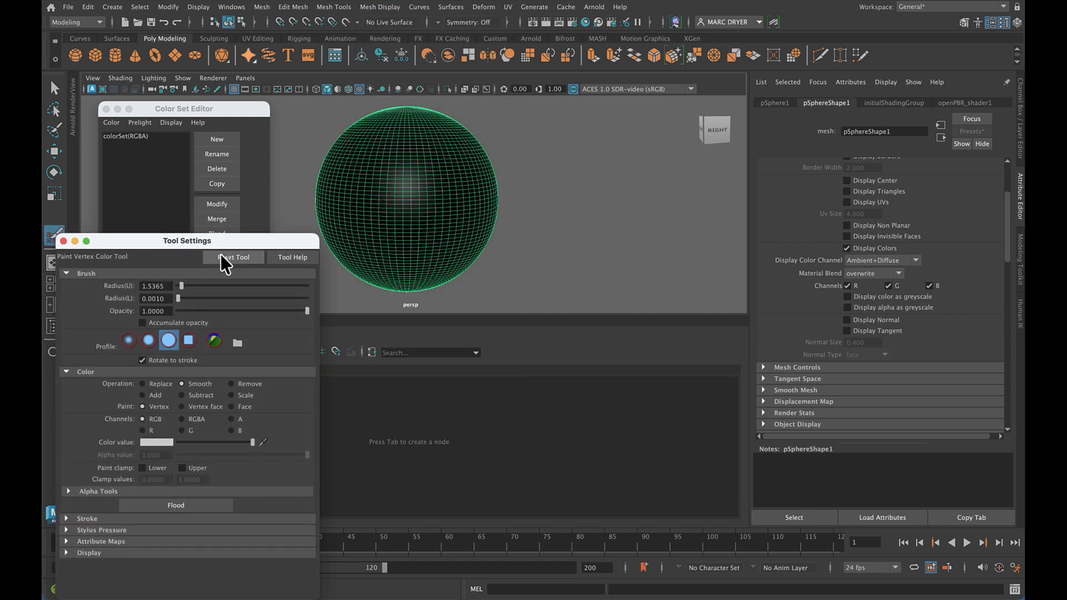
pyautogui.moveTo(233, 236); pyautogui.dragTo(796, 108)
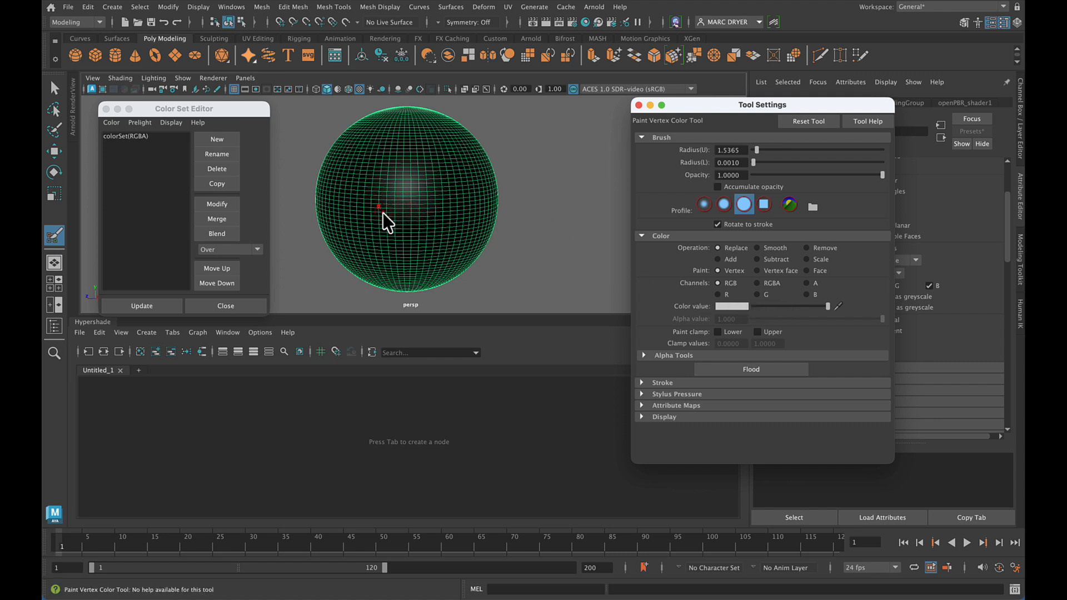
pyautogui.press('b')
pyautogui.moveTo(382, 213)
pyautogui.mouseDown()
pyautogui.moveTo(458, 183)
pyautogui.moveTo(347, 238)
pyautogui.mouseUp()
pyautogui.moveTo(346, 145); pyautogui.dragTo(457, 248)
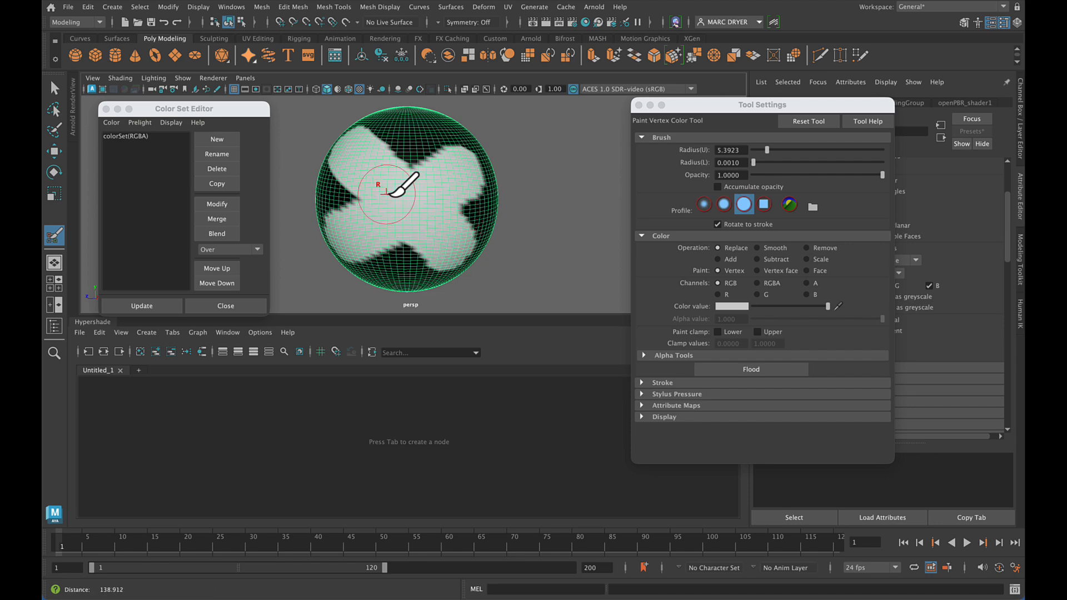
# Inspect the borders between the white and black vertex colors up close and from several angles
pyautogui.keyDown('alt'); pyautogui.moveTo(386, 190); pyautogui.dragTo(679, 192, button='right'); pyautogui.keyUp('alt')
pyautogui.keyDown('alt'); pyautogui.moveTo(509, 186); pyautogui.dragTo(516, 342, button='middle'); pyautogui.keyUp('alt')
pyautogui.keyDown('alt'); pyautogui.moveTo(416, 228); pyautogui.dragTo(557, 240, button='right'); pyautogui.keyUp('alt')
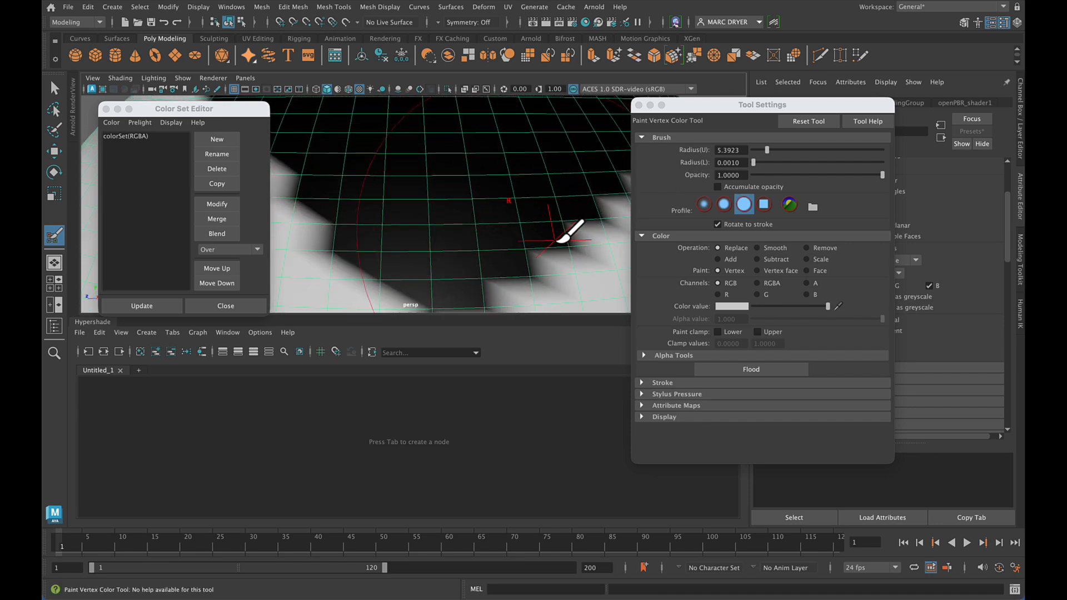
pyautogui.keyDown('alt'); pyautogui.moveTo(557, 240); pyautogui.dragTo(488, 172, button='middle'); pyautogui.keyUp('alt')
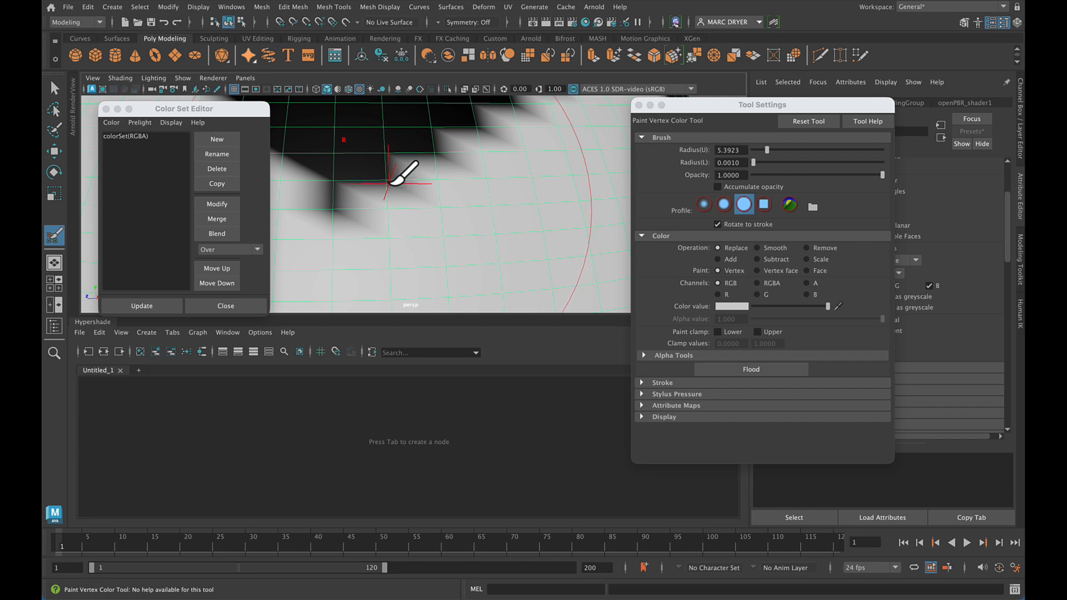
pyautogui.keyDown('alt'); pyautogui.moveTo(462, 168); pyautogui.dragTo(284, 164, button='right'); pyautogui.keyUp('alt')
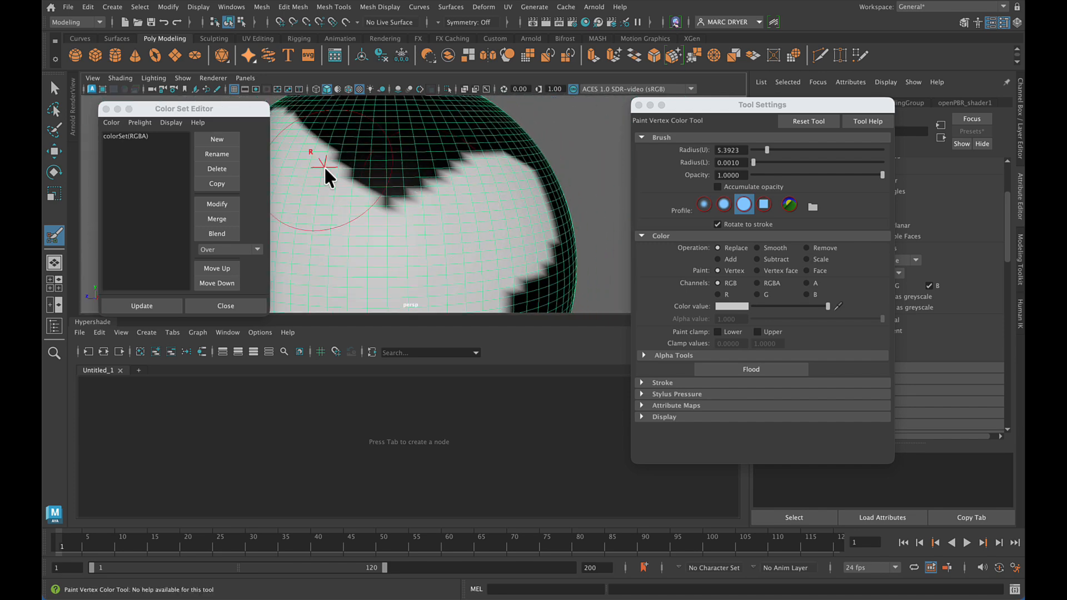
pyautogui.keyDown('alt'); pyautogui.moveTo(328, 174); pyautogui.dragTo(405, 168); pyautogui.keyUp('alt')
pyautogui.keyDown('alt'); pyautogui.moveTo(451, 170); pyautogui.dragTo(369, 150, button='right'); pyautogui.keyUp('alt')
pyautogui.moveTo(369, 150)
pyautogui.keyDown('alt'); pyautogui.mouseDown()
pyautogui.moveTo(404, 121)
pyautogui.moveTo(435, 140)
pyautogui.moveTo(451, 174)
pyautogui.mouseUp(); pyautogui.keyUp('alt')
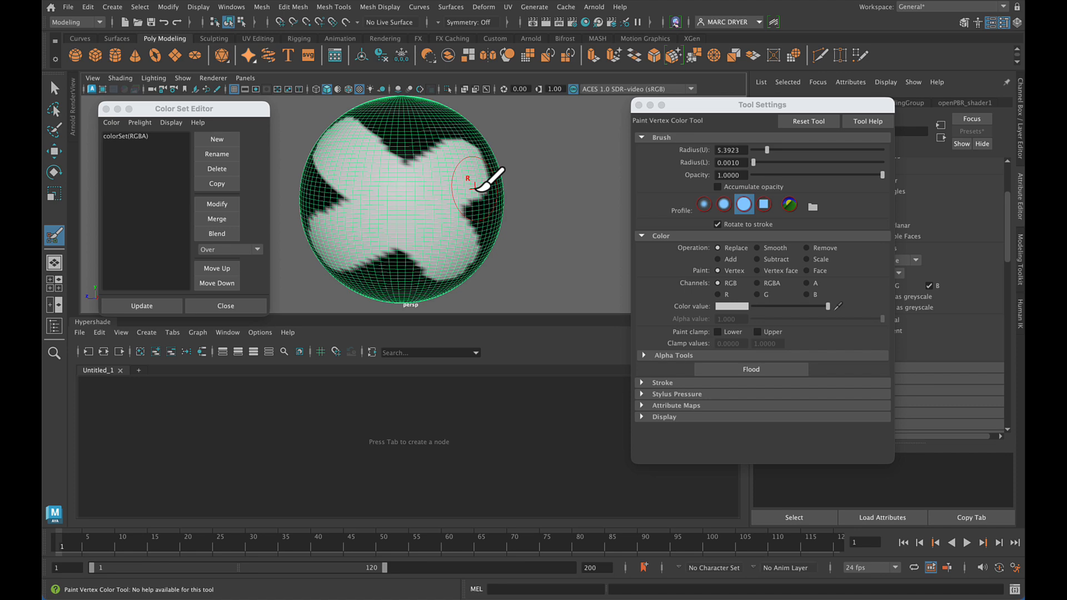
pyautogui.moveTo(477, 189)
pyautogui.keyDown('alt'); pyautogui.mouseDown()
pyautogui.moveTo(534, 198)
pyautogui.moveTo(490, 220)
pyautogui.moveTo(424, 186)
pyautogui.moveTo(469, 191)
pyautogui.mouseUp(); pyautogui.keyUp('alt')
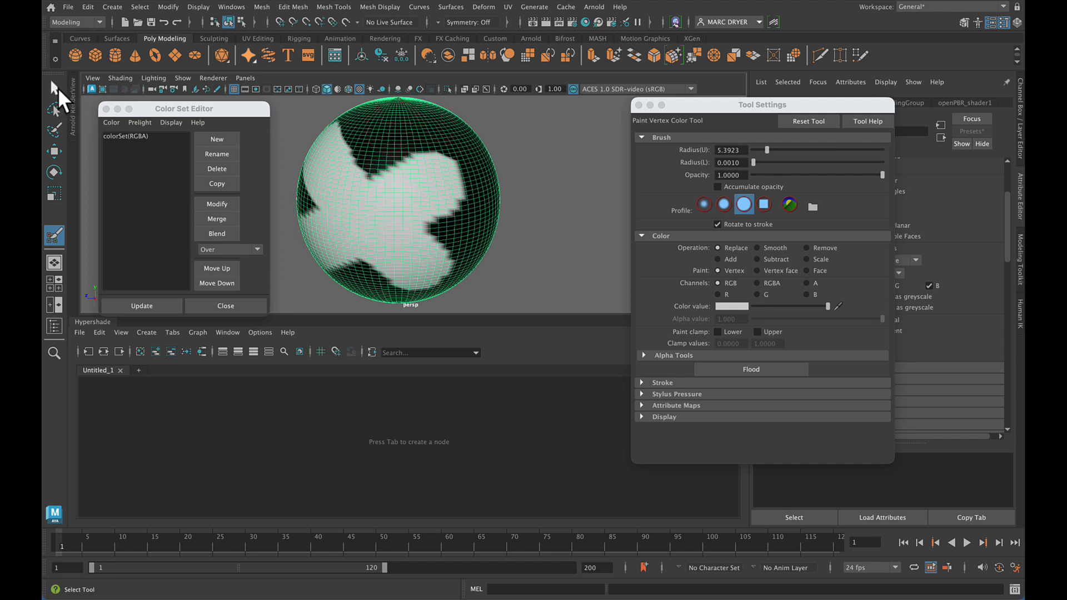
# Leave the paint tool, create an aiMixShader in the Hypershade, and space it and its shading group to make room for input nodes
pyautogui.click(54, 88)
pyautogui.click(411, 433)
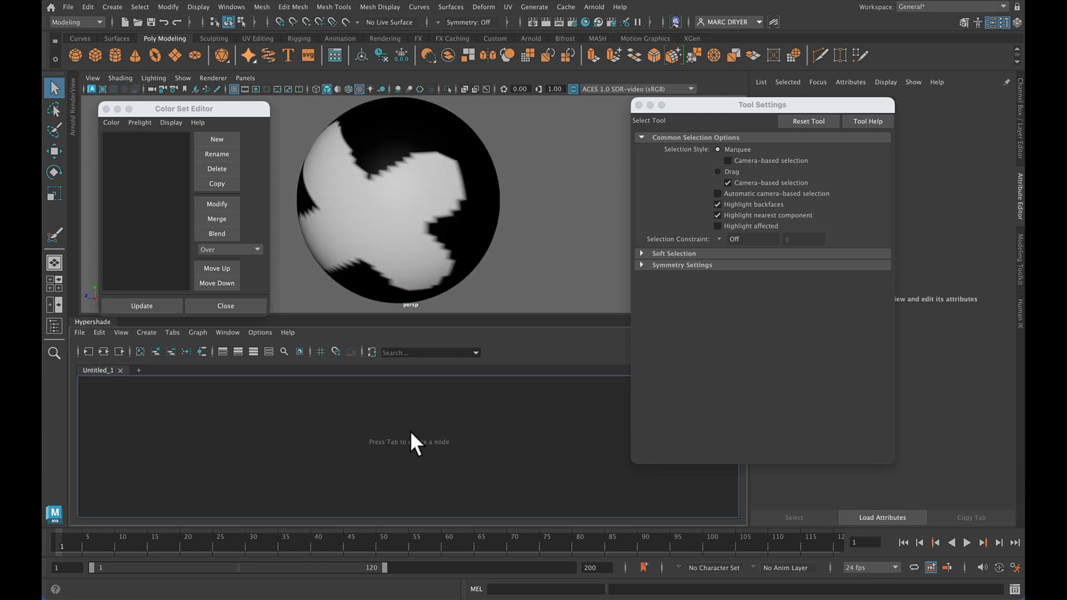
pyautogui.press('Tab')
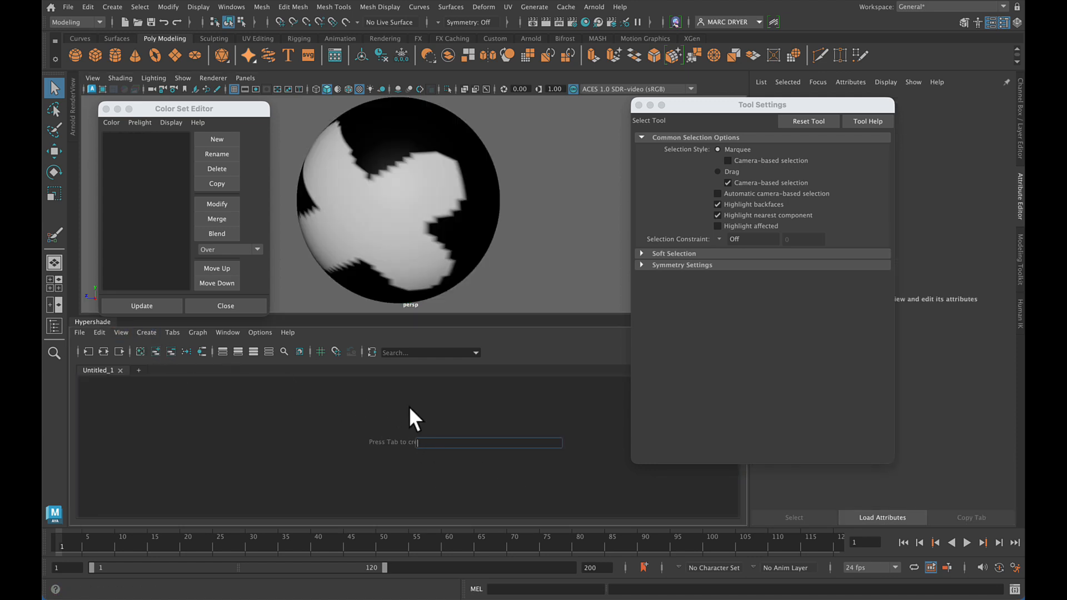
pyautogui.write('aimix')
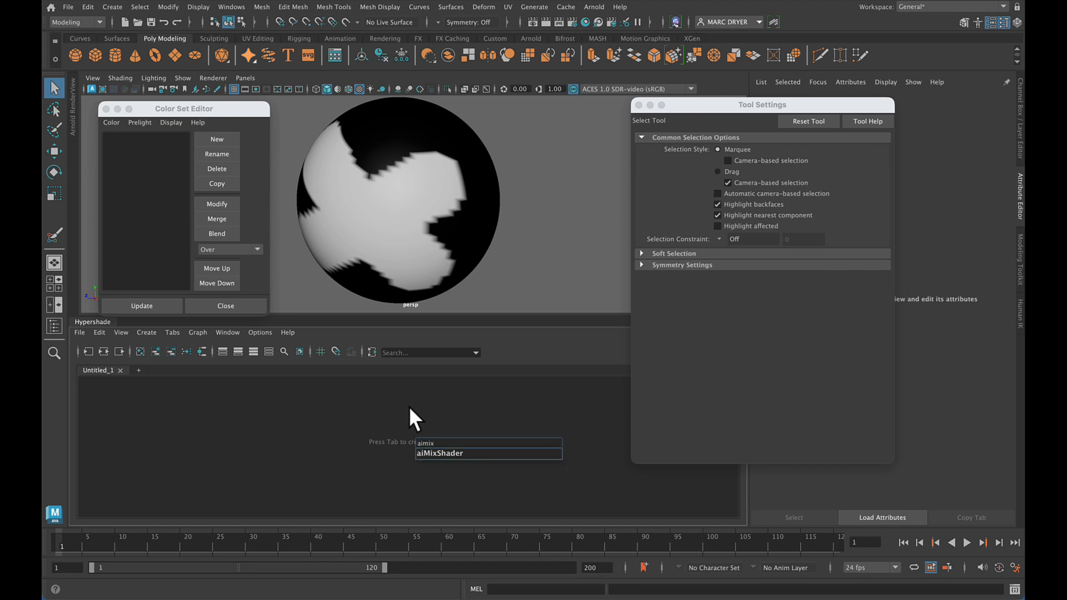
pyautogui.press('Return')
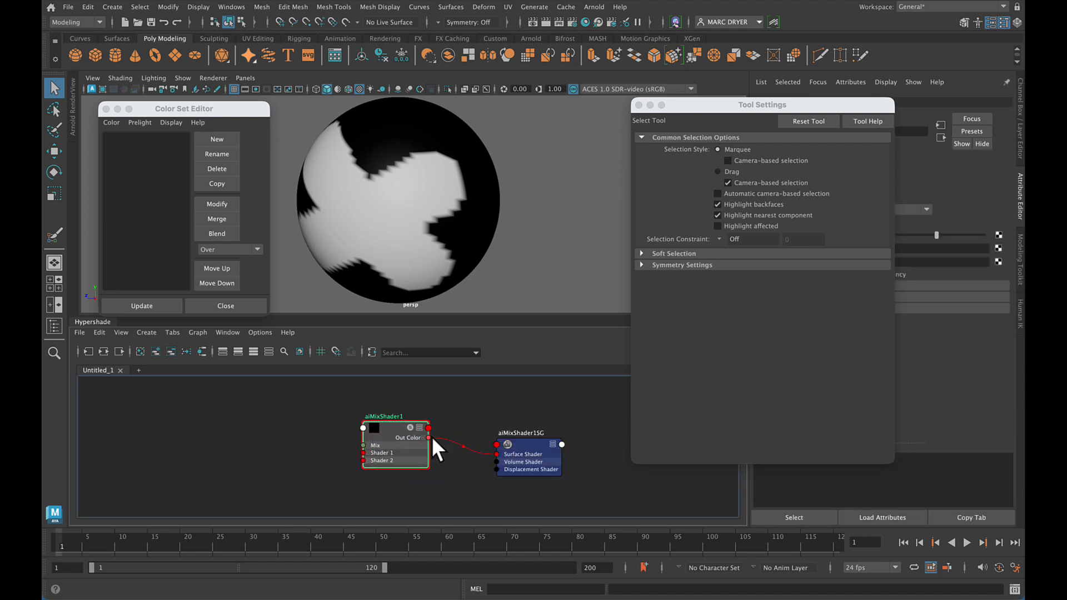
pyautogui.click(534, 453)
pyautogui.moveTo(405, 436); pyautogui.dragTo(466, 443)
# Add an aiStandardSurface shader on the input side of the aiMixShader
pyautogui.click(307, 442)
pyautogui.press('Tab')
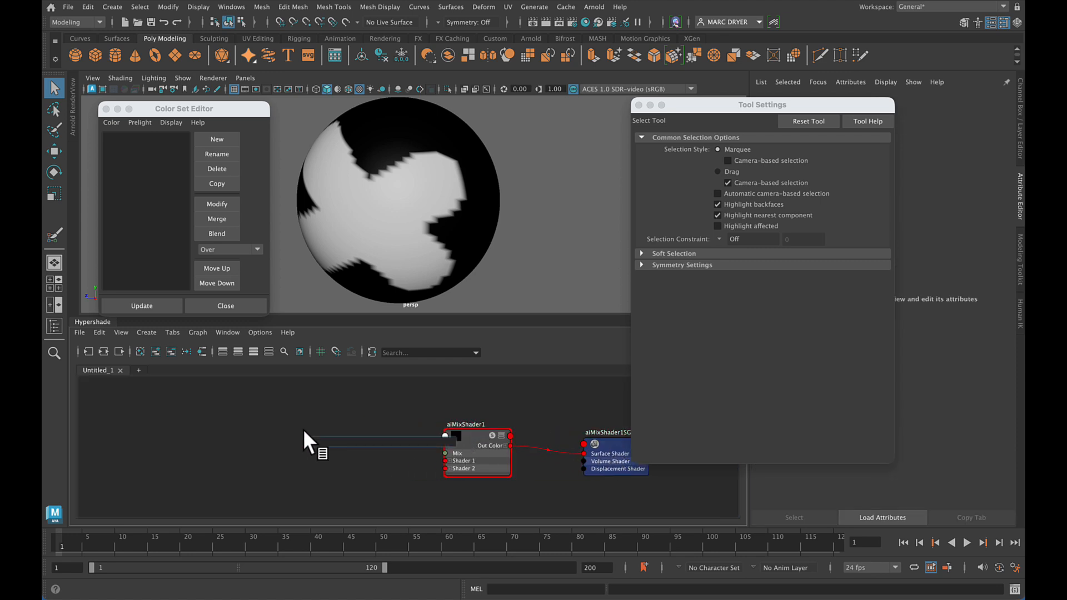
pyautogui.write('aistan')
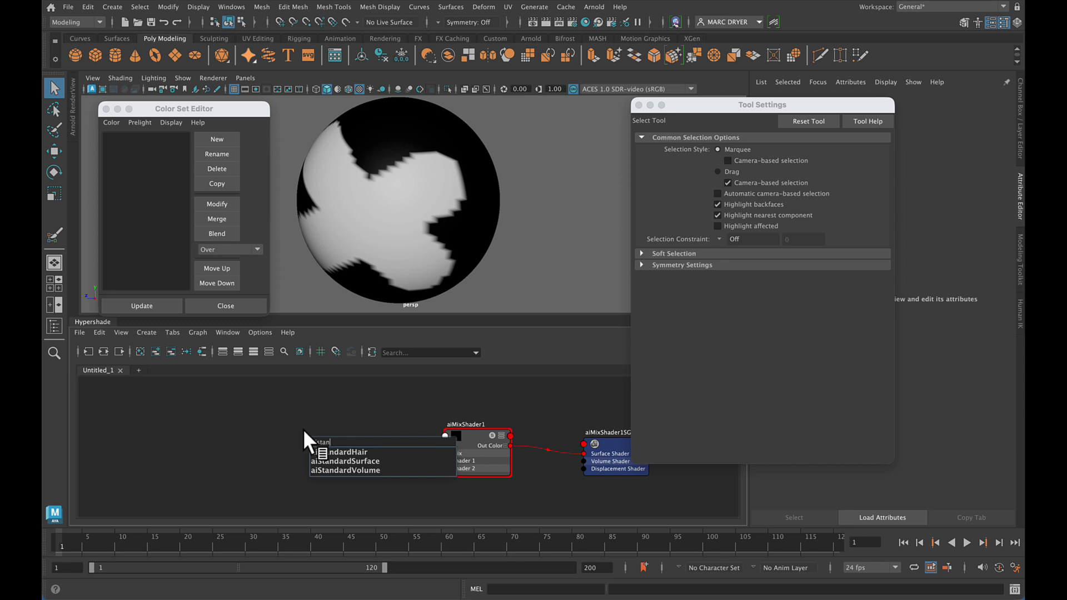
pyautogui.write('d')
pyautogui.click(356, 462)
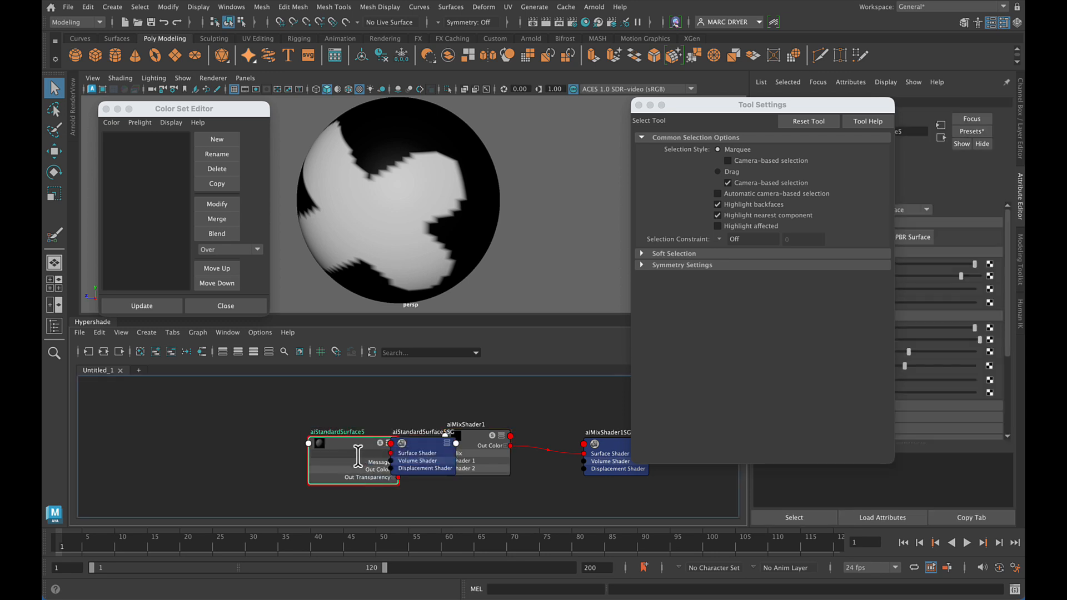
# Space out the new aiStandardSurface shader and its shading group on the input side of the aiMixShader
pyautogui.moveTo(362, 443); pyautogui.dragTo(254, 392)
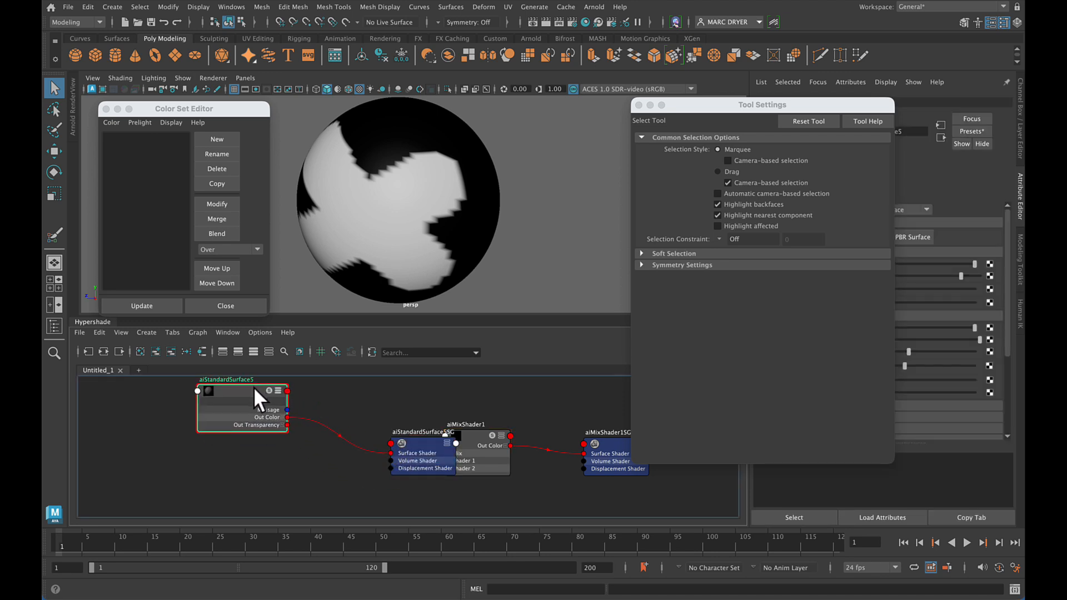
pyautogui.moveTo(421, 444); pyautogui.dragTo(372, 407)
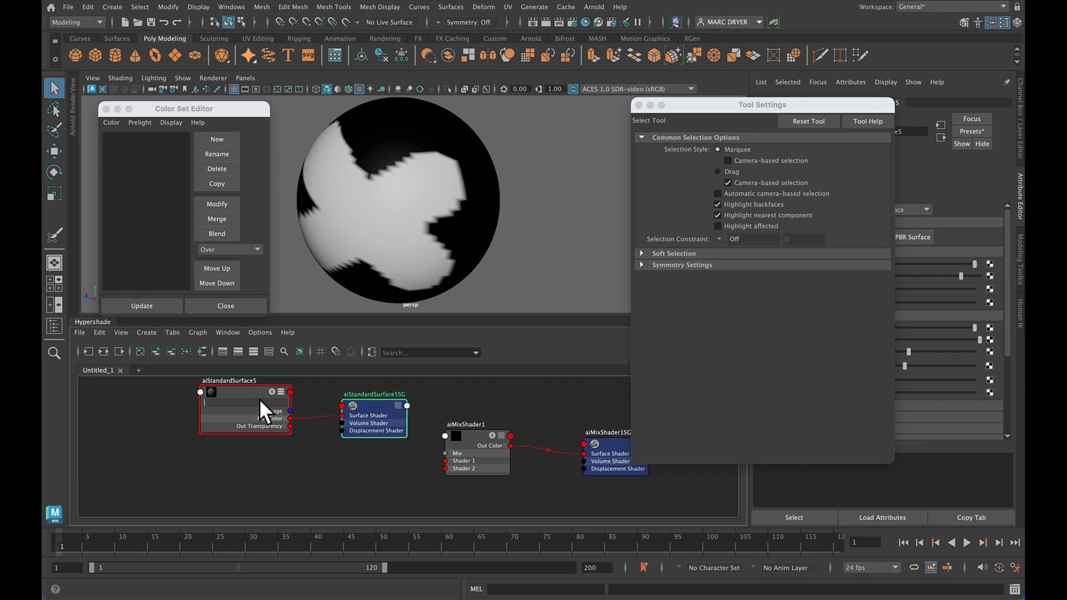
pyautogui.moveTo(253, 393); pyautogui.dragTo(272, 430)
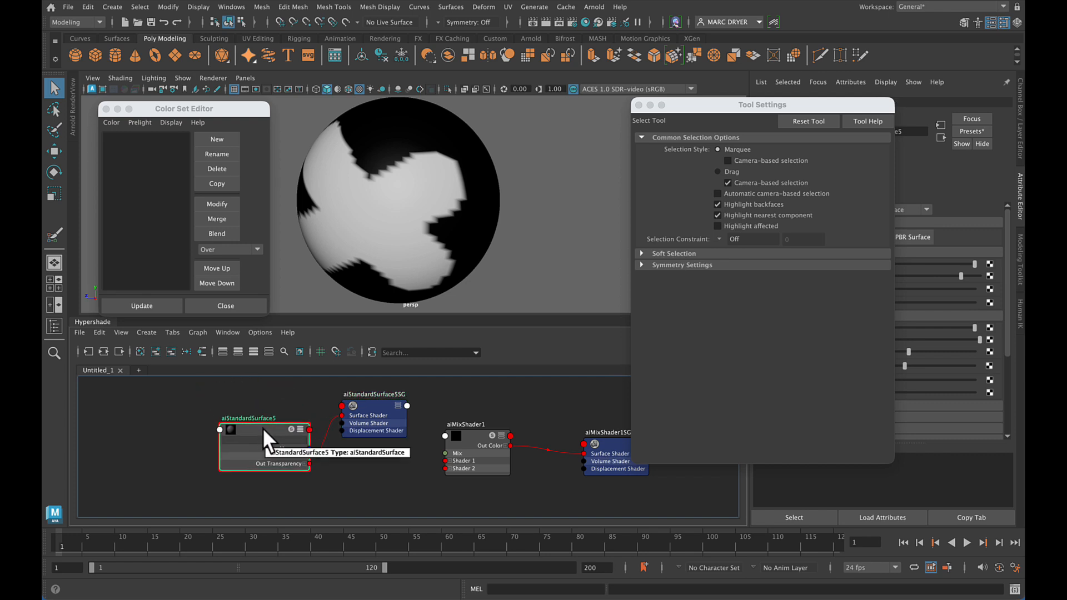
# Duplicate the aiStandardSurface shader and arrange the original above its copy in the node graph
pyautogui.hotkey('ctrl', 'd')
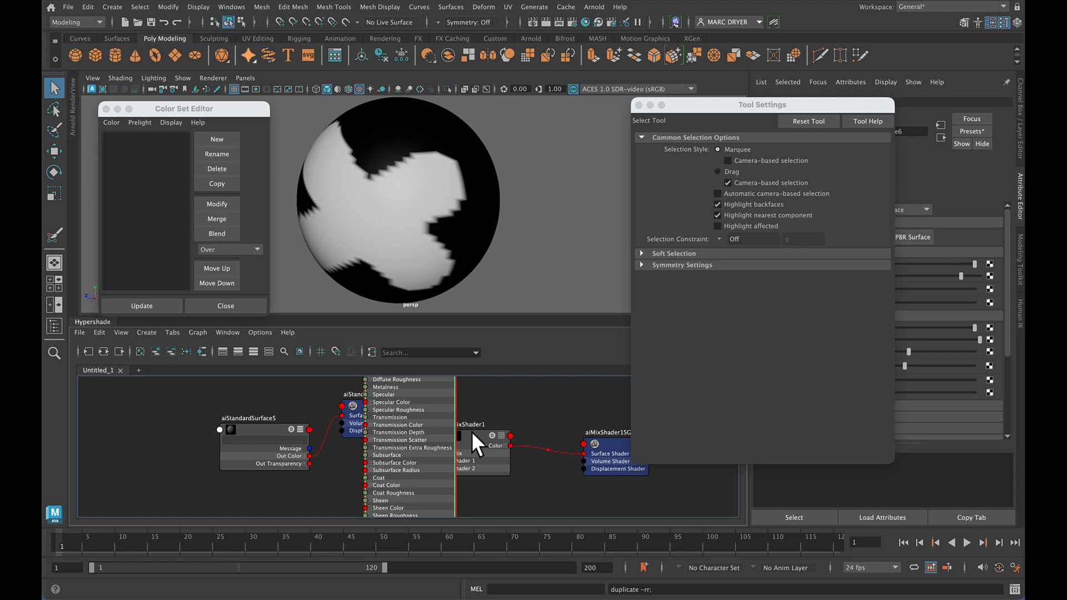
pyautogui.scroll(-3, 433, 432)
pyautogui.keyDown('alt'); pyautogui.moveTo(410, 429); pyautogui.dragTo(406, 469, button='middle'); pyautogui.keyUp('alt')
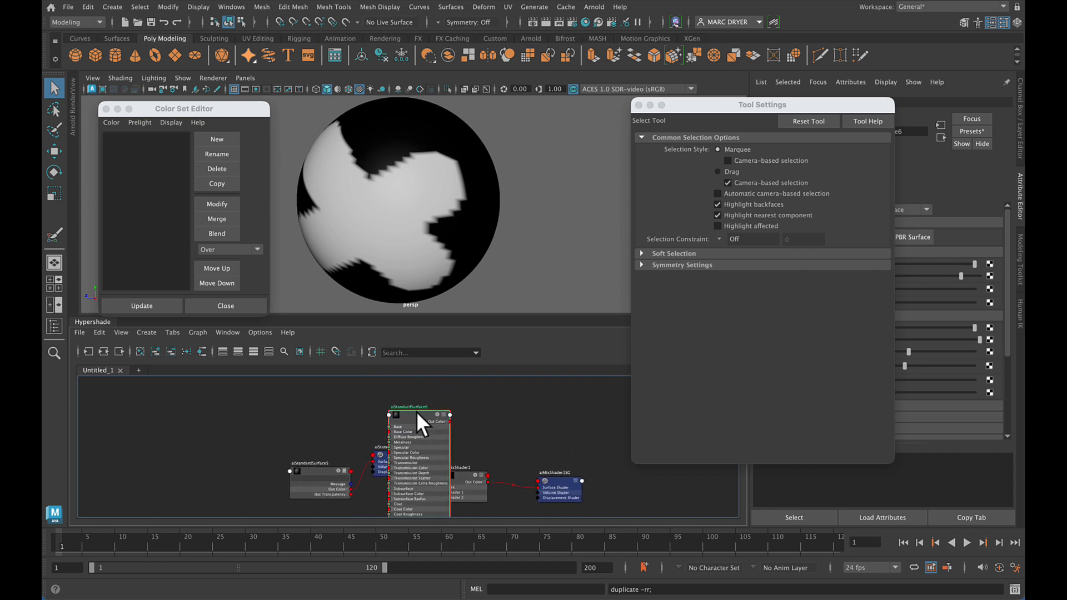
pyautogui.moveTo(418, 413); pyautogui.dragTo(311, 449)
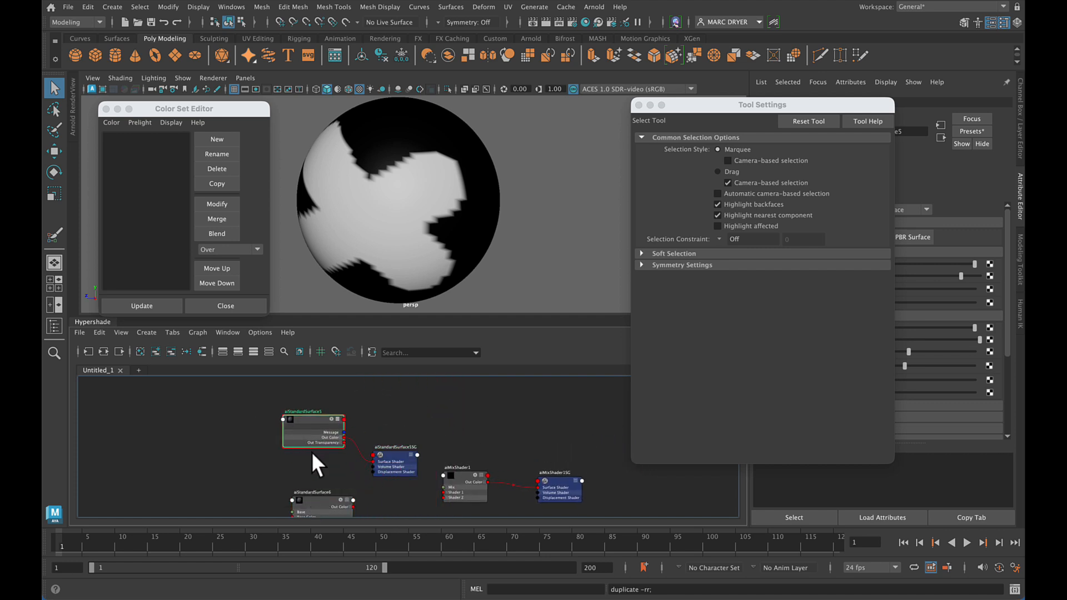
pyautogui.keyDown('alt'); pyautogui.moveTo(317, 464); pyautogui.dragTo(318, 411, button='middle'); pyautogui.keyUp('alt')
pyautogui.scroll(3, 322, 443)
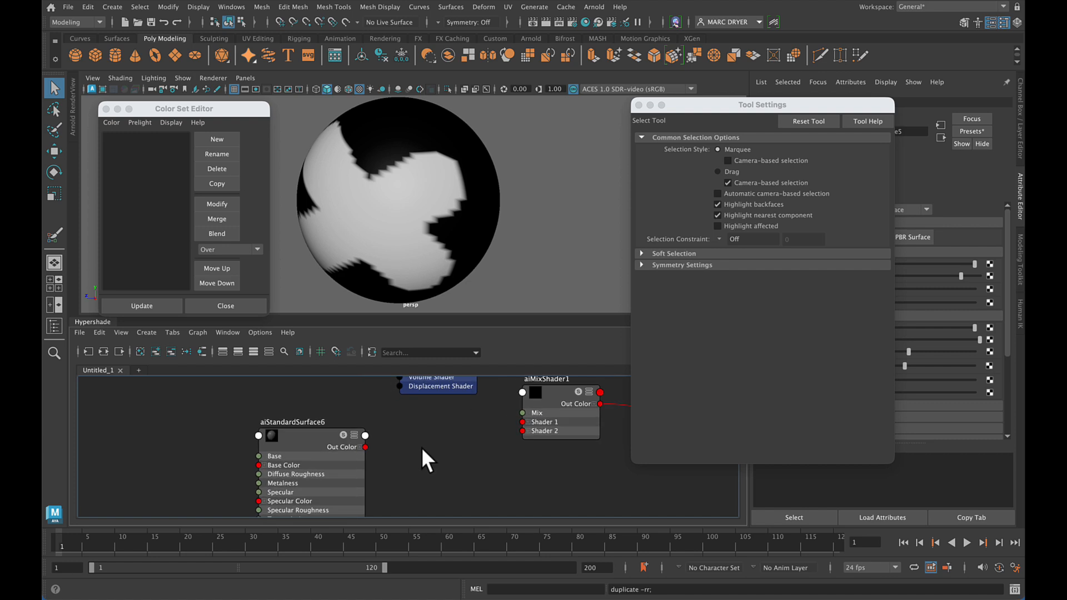
# Collapse both aiStandardSurface nodes to their most compact display
pyautogui.click(351, 434)
pyautogui.keyDown('alt'); pyautogui.moveTo(357, 443); pyautogui.dragTo(405, 482, button='middle'); pyautogui.keyUp('alt')
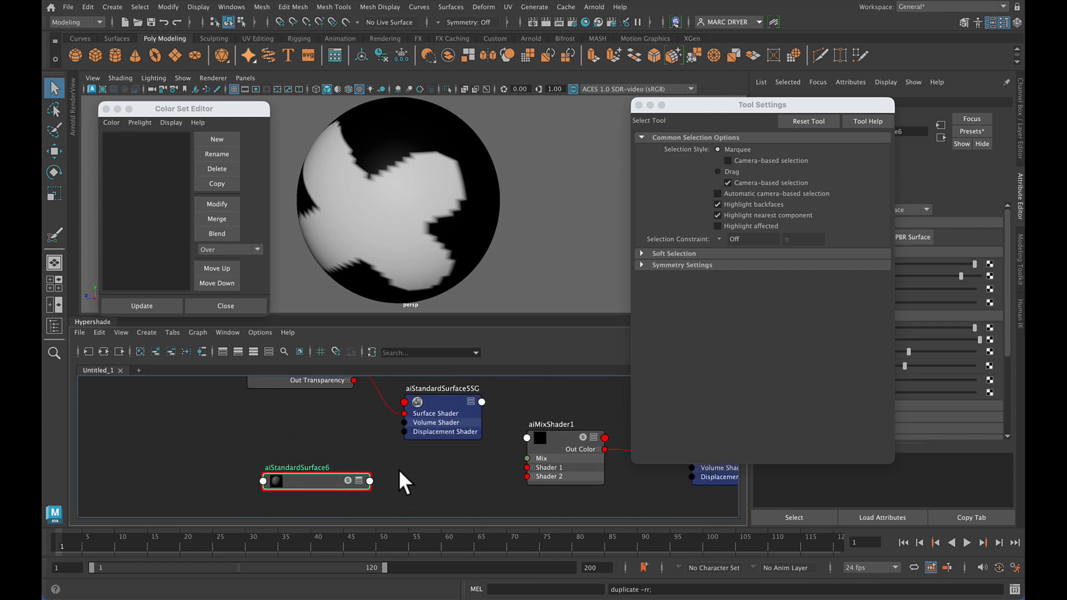
pyautogui.scroll(-3, 394, 472)
pyautogui.click(335, 433)
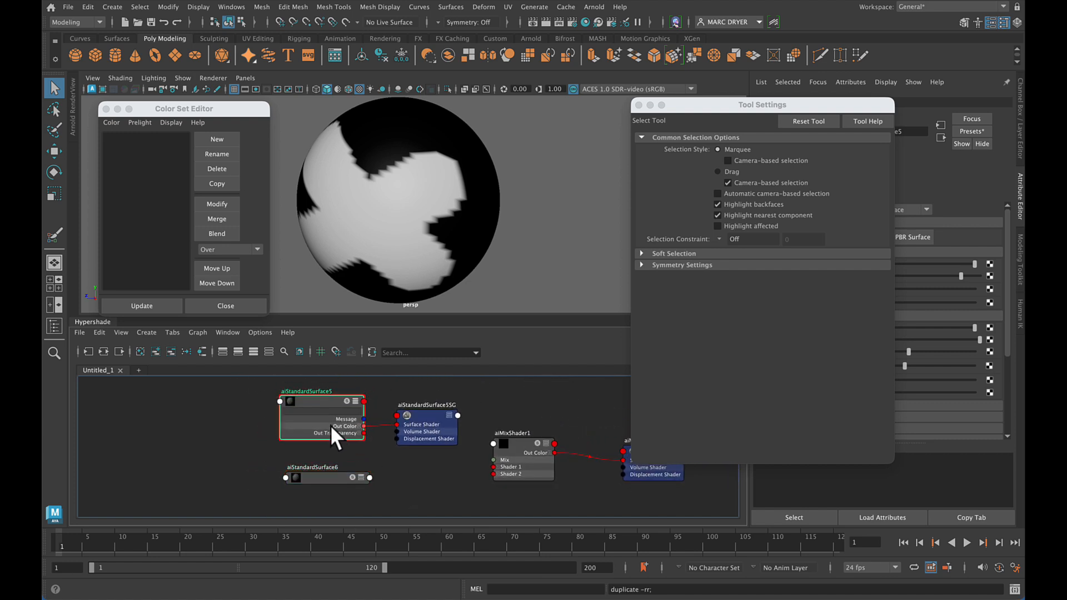
pyautogui.click(355, 405)
pyautogui.click(355, 405)
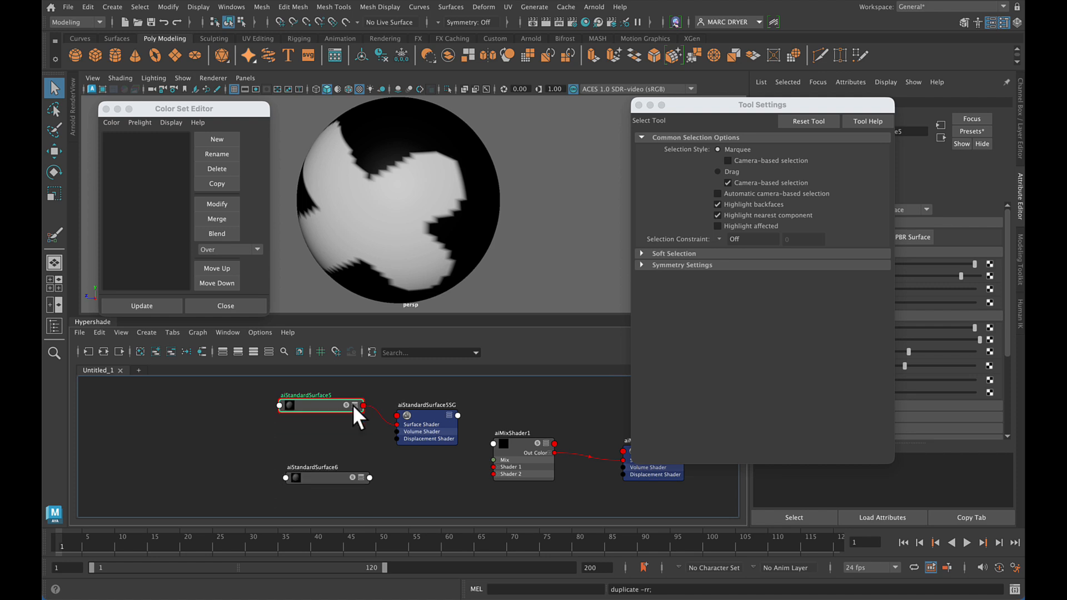
# Rename the original aiStandardSurface shader as redMAT
pyautogui.doubleClick(304, 394)
pyautogui.write('r')
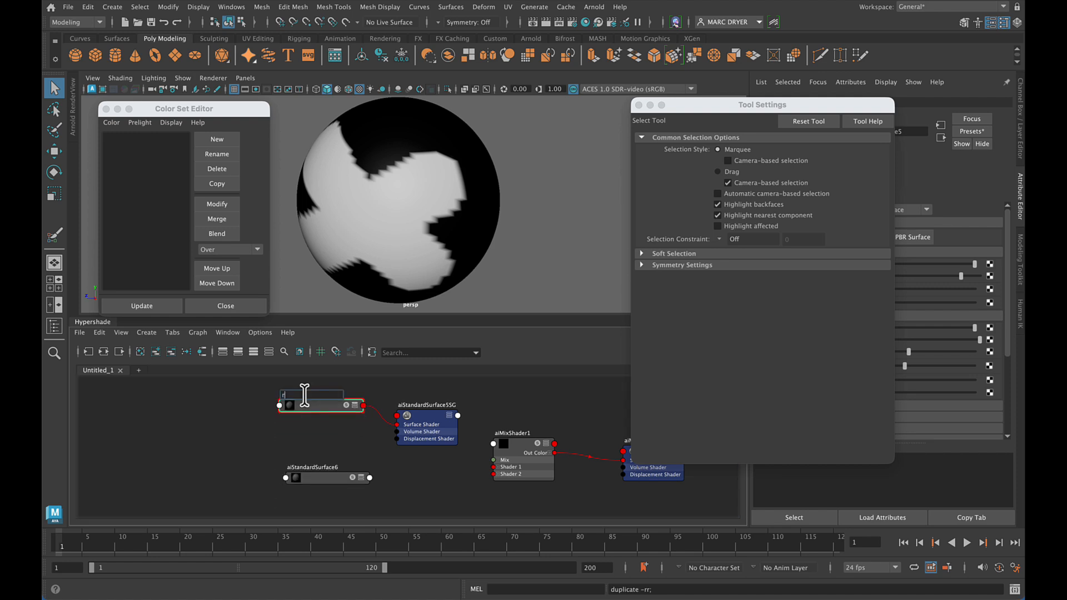
pyautogui.write('edMAT')
pyautogui.press('Return')
# Rename the duplicated aiStandardSurface shader as GreenMAT
pyautogui.click(294, 472)
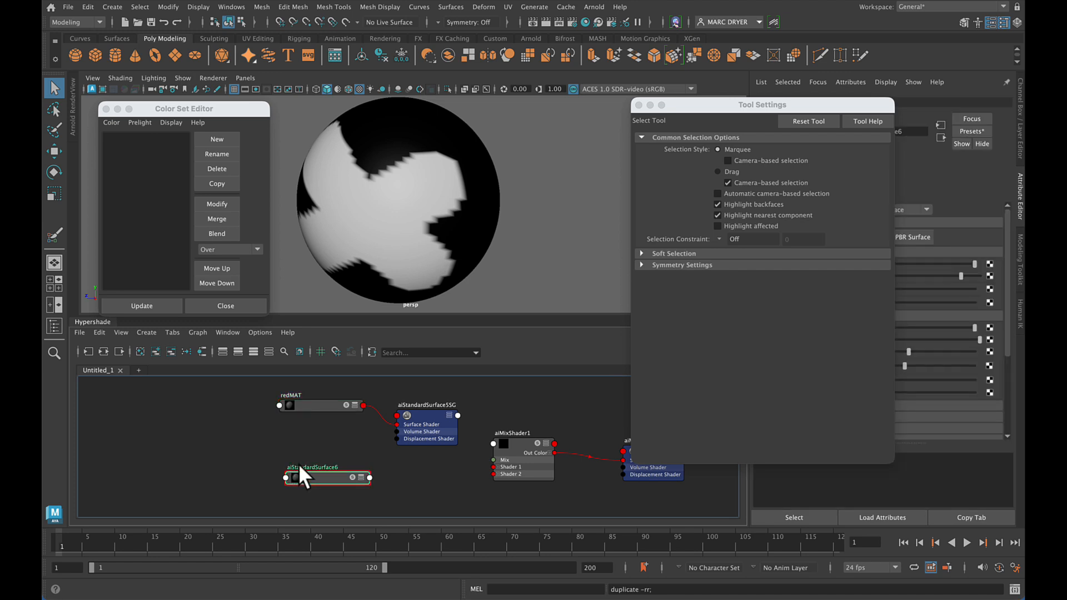
pyautogui.doubleClick(298, 467)
pyautogui.write('G')
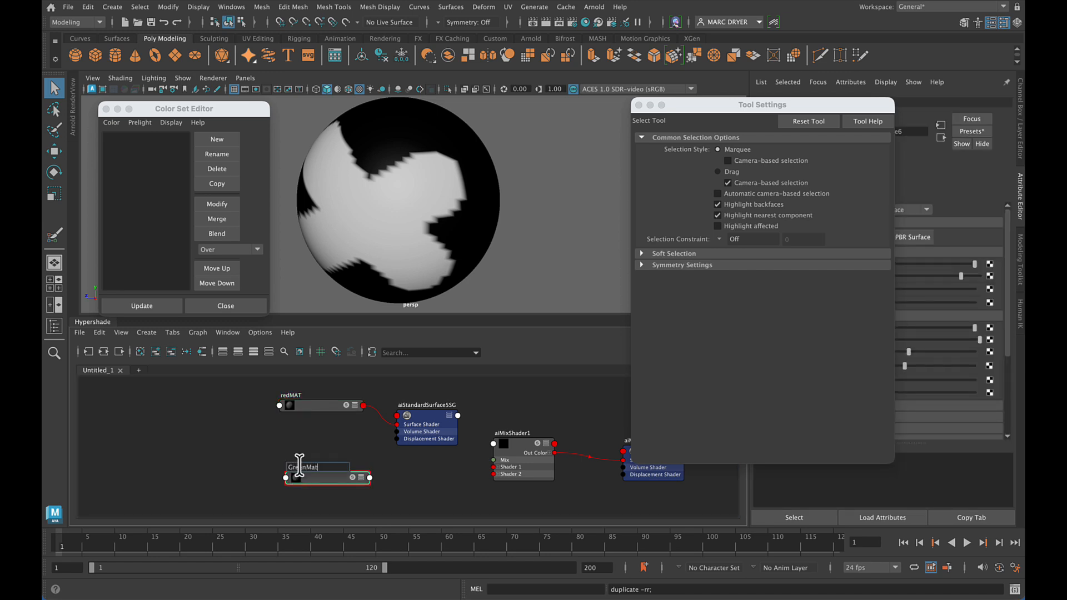
pyautogui.write('reenMAT')
pyautogui.press('Return')
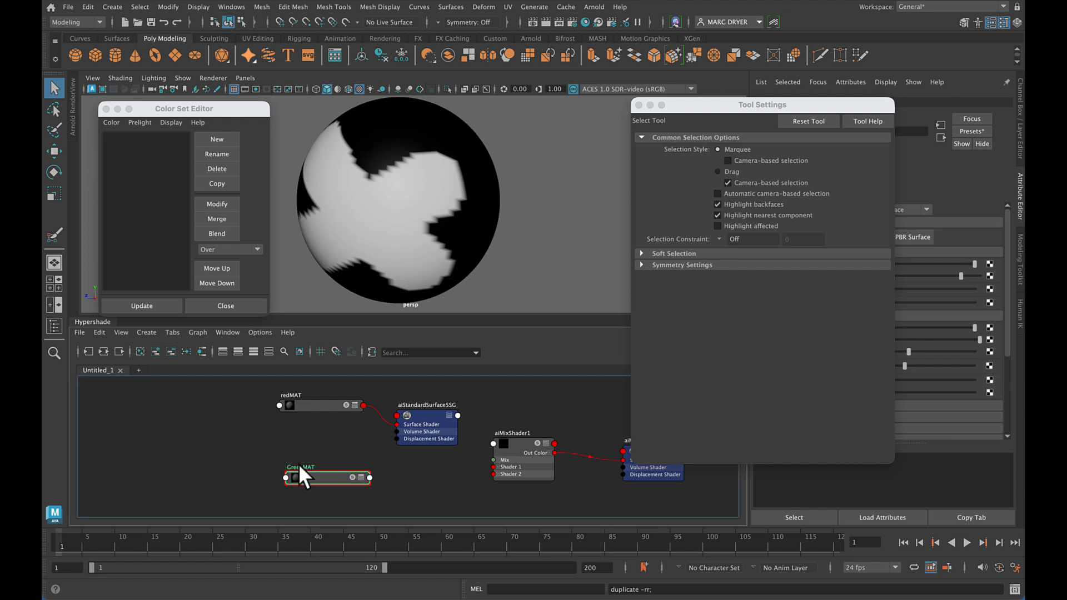
# Close the Tool Settings window and set redMAT's base color to red
pyautogui.click(327, 405)
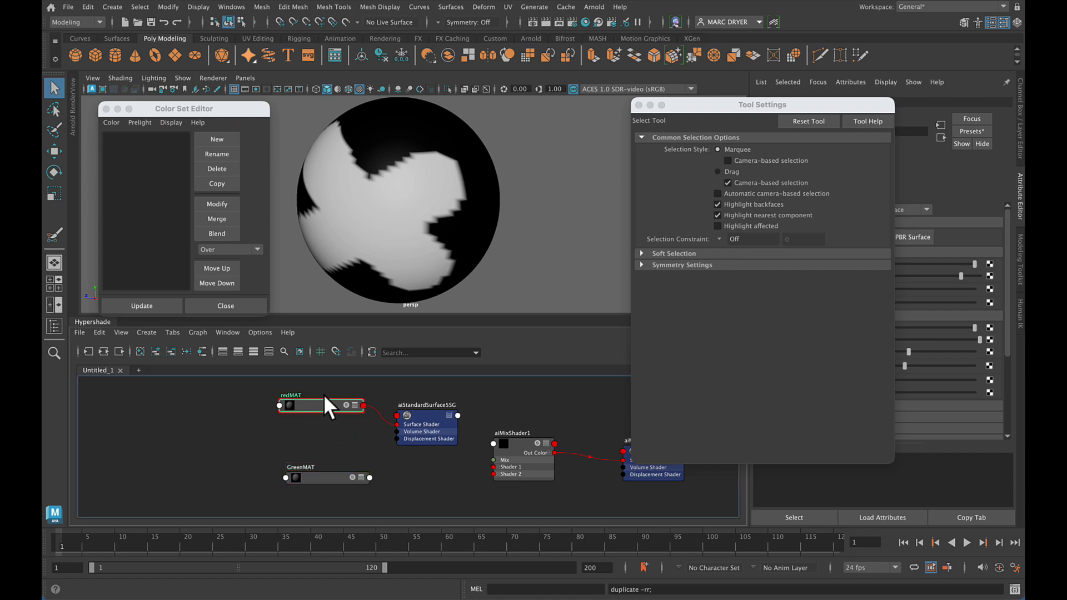
pyautogui.click(639, 105)
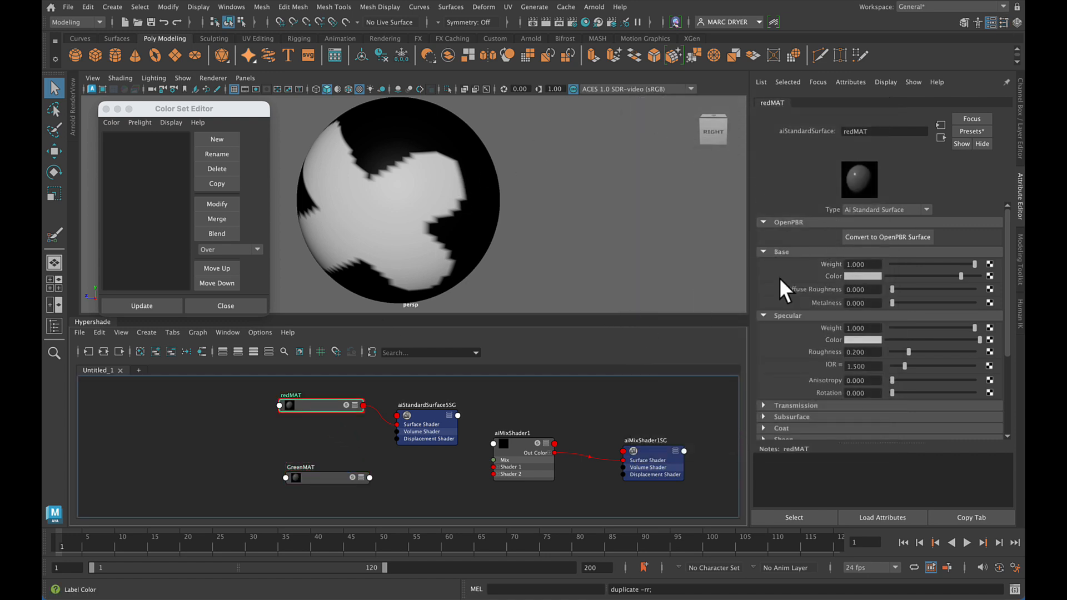
pyautogui.click(853, 276)
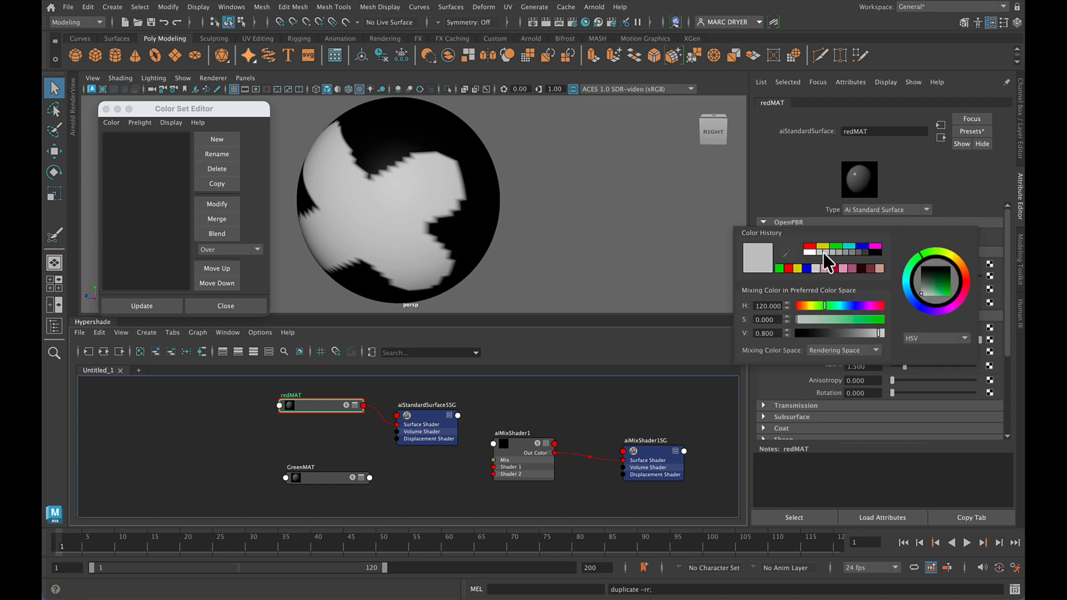
pyautogui.click(793, 269)
pyautogui.click(367, 497)
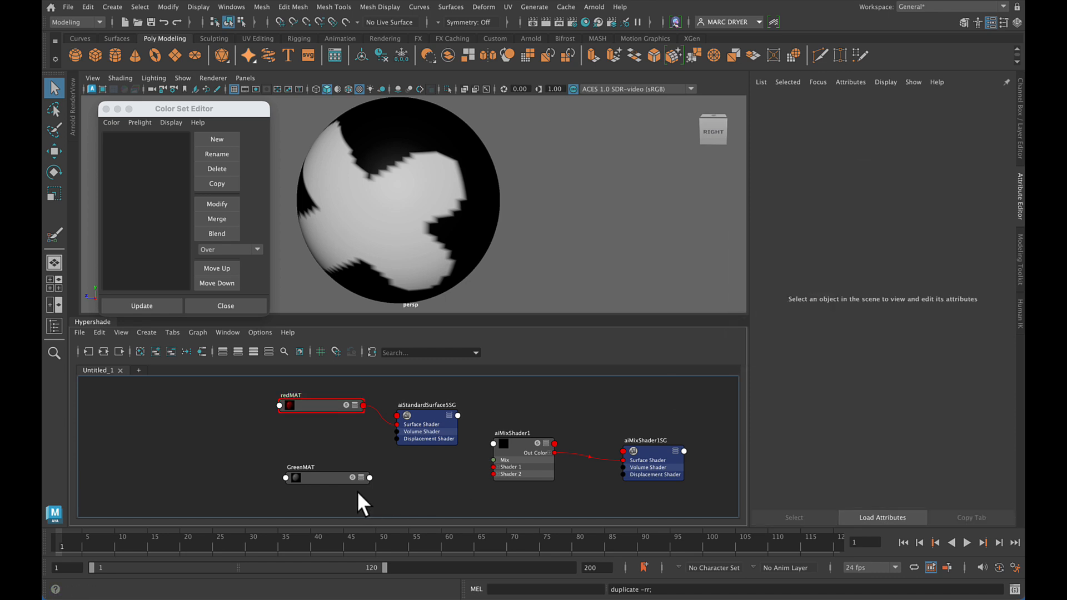
# Set GreenMAT's base color to green
pyautogui.click(334, 478)
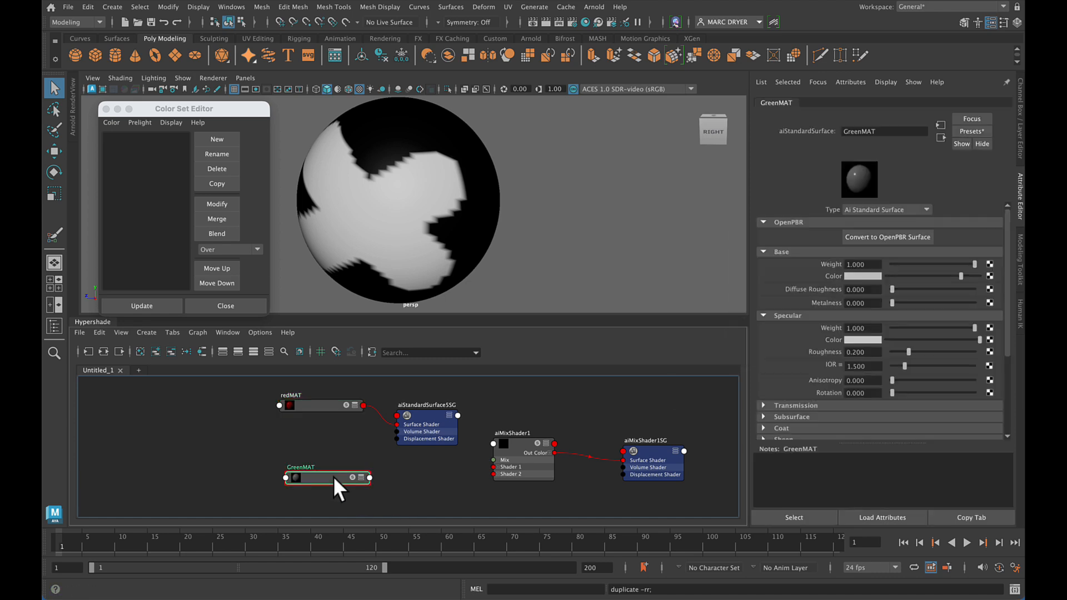
pyautogui.click(862, 276)
pyautogui.click(799, 270)
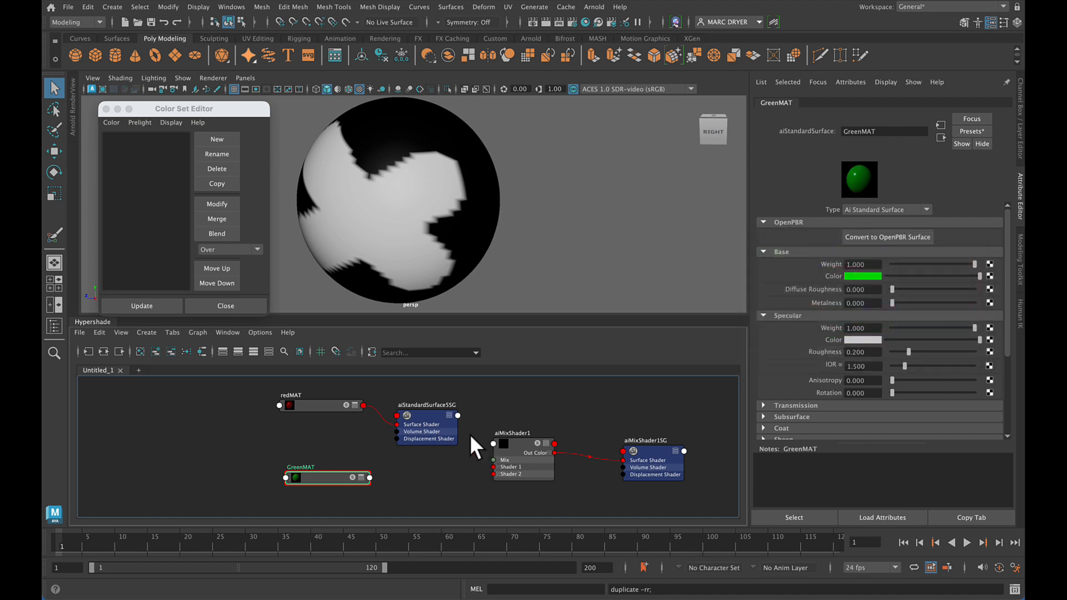
# Move redMAT's shading group out of the way and line up redMAT and GreenMAT beside the aiMixShader
pyautogui.moveTo(438, 422); pyautogui.dragTo(451, 380)
pyautogui.moveTo(341, 410); pyautogui.dragTo(383, 451)
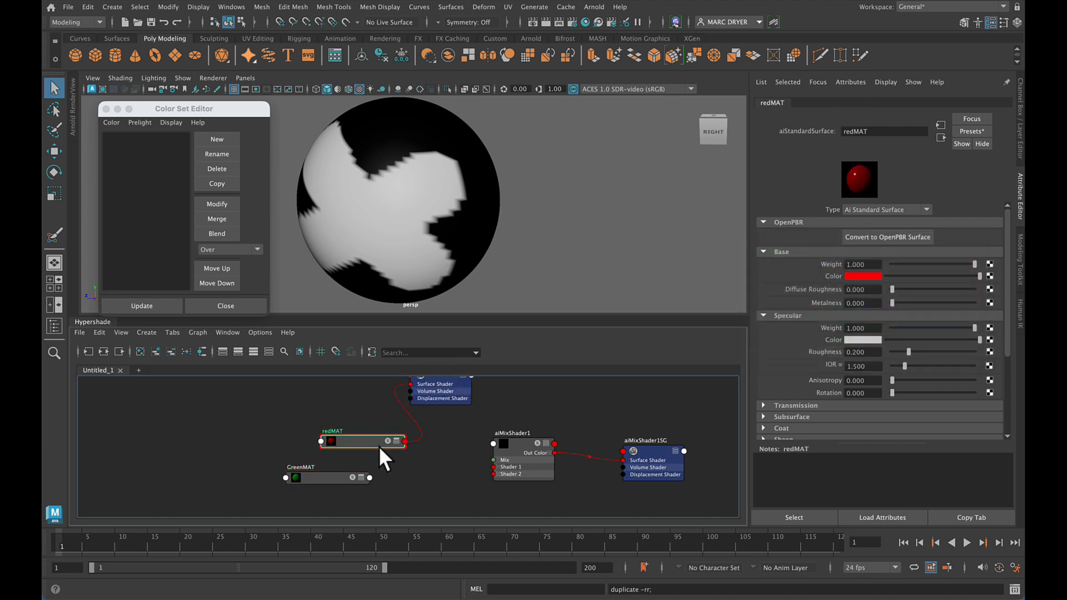
pyautogui.moveTo(327, 478); pyautogui.dragTo(357, 479)
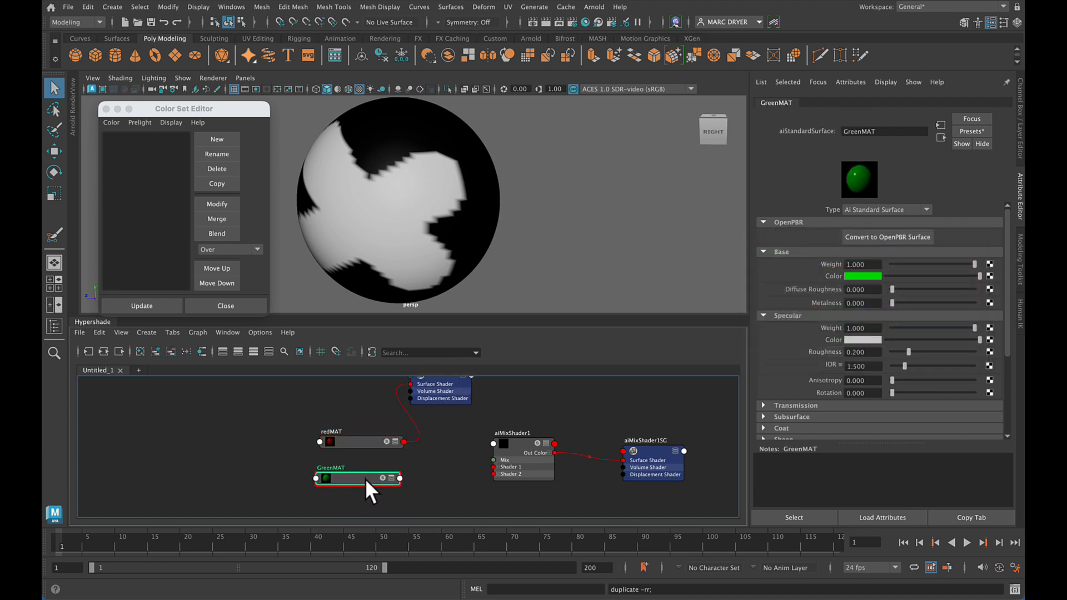
pyautogui.keyDown('alt'); pyautogui.moveTo(419, 468); pyautogui.dragTo(507, 460, button='right'); pyautogui.keyUp('alt')
pyautogui.keyDown('alt'); pyautogui.moveTo(555, 448); pyautogui.dragTo(515, 426, button='middle'); pyautogui.keyUp('alt')
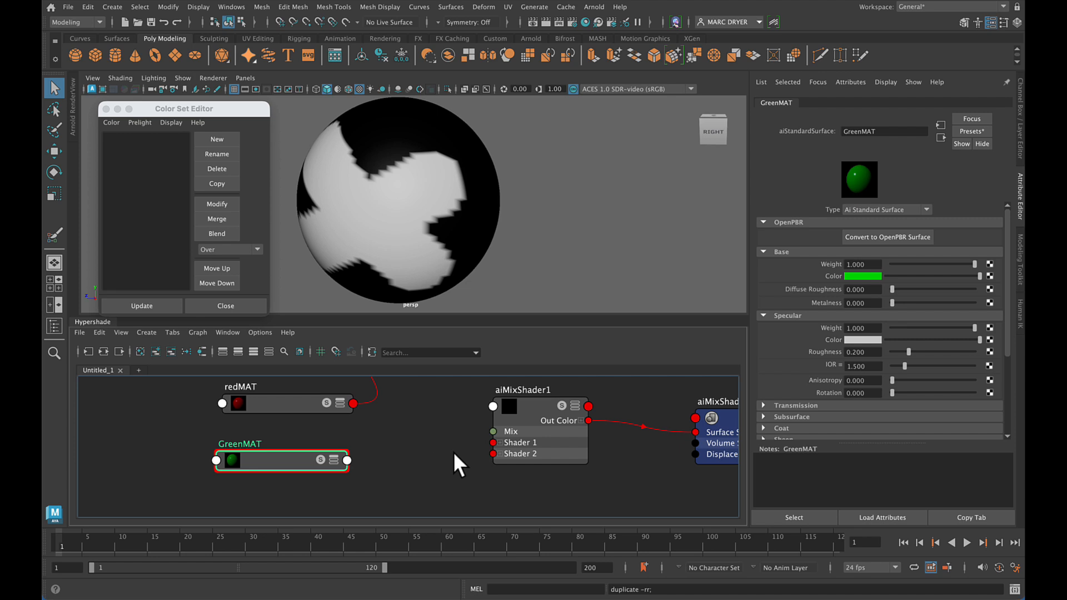
# Expand the redMAT node and connect its Out Color to Shader 1 of the aiMixShader
pyautogui.click(340, 404)
pyautogui.moveTo(308, 398); pyautogui.dragTo(289, 372)
pyautogui.keyDown('alt'); pyautogui.moveTo(383, 425); pyautogui.dragTo(384, 442, button='middle'); pyautogui.keyUp('alt')
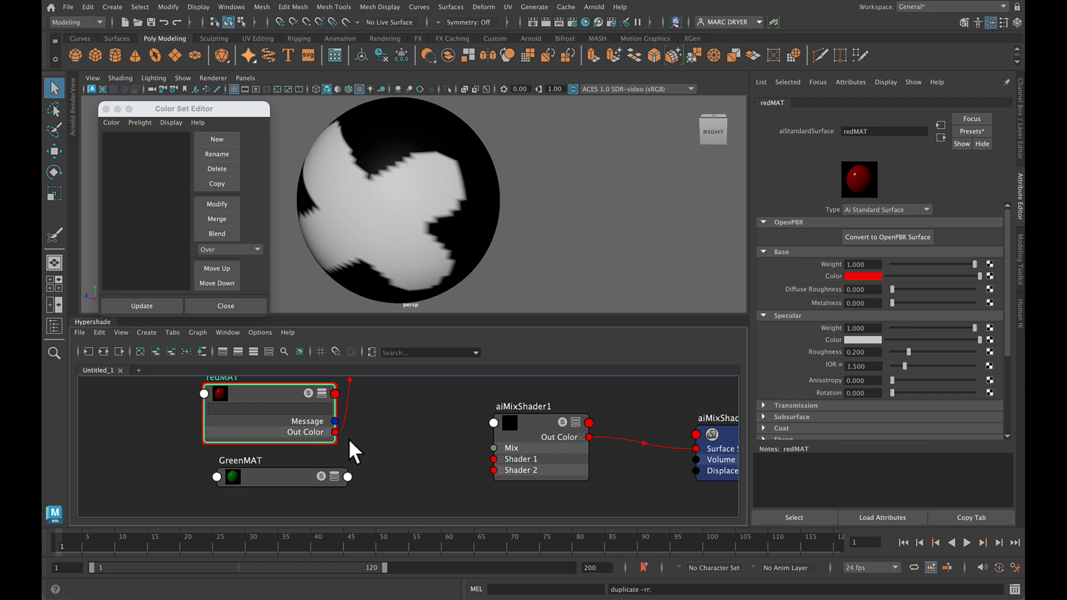
pyautogui.moveTo(336, 432); pyautogui.dragTo(494, 460)
# Expand the GreenMAT node and connect its Out Color to Shader 2 of the aiMixShader
pyautogui.click(338, 482)
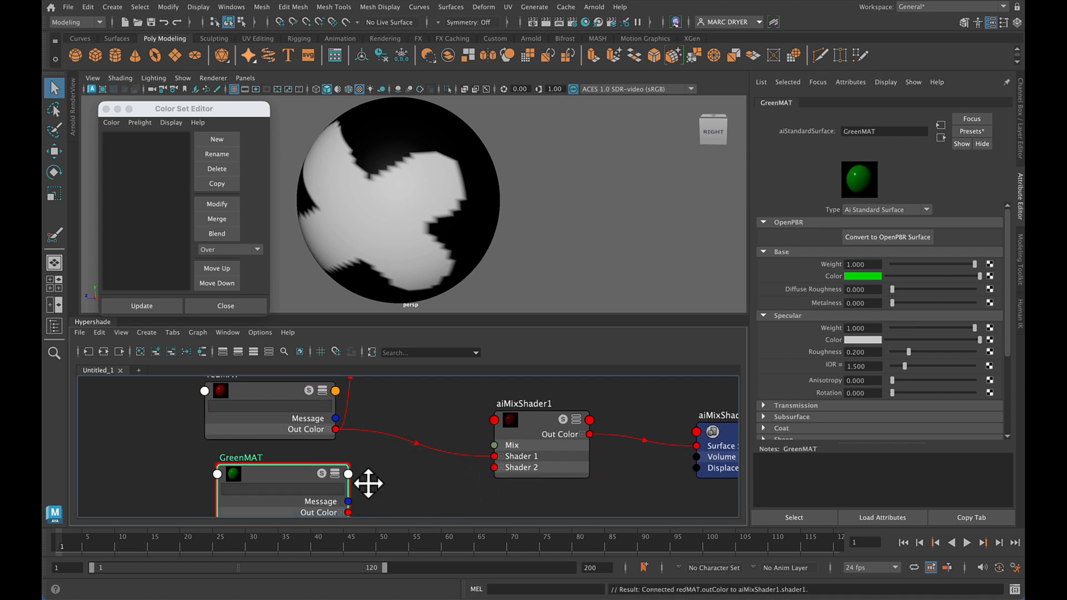
pyautogui.keyDown('alt'); pyautogui.moveTo(368, 484); pyautogui.dragTo(356, 458, button='middle'); pyautogui.keyUp('alt')
pyautogui.moveTo(334, 489); pyautogui.dragTo(480, 444)
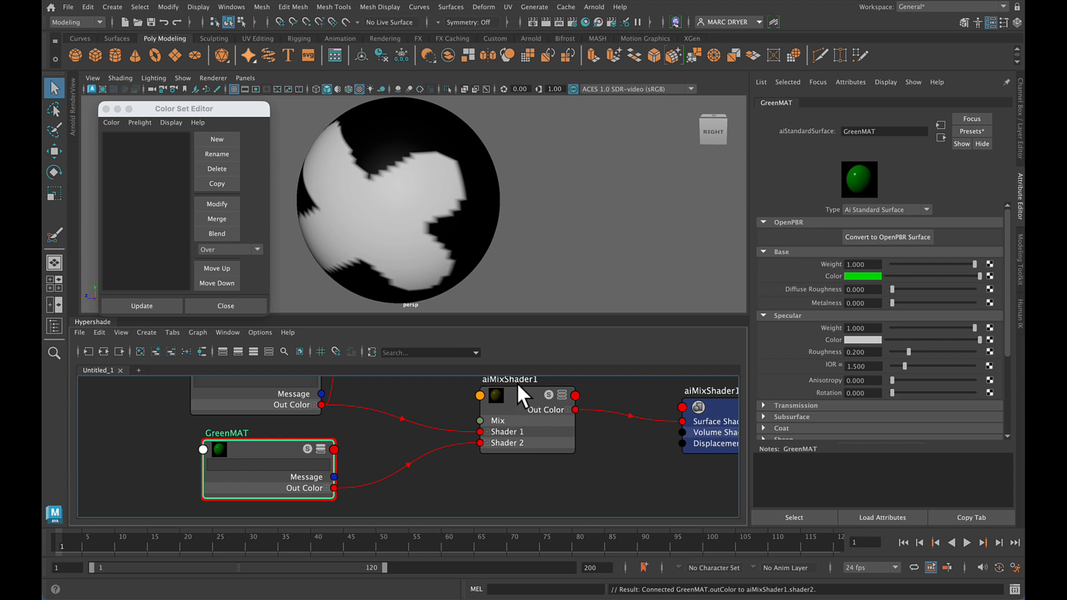
# Assign the aiMixShader to the painted sphere and select the sphere
pyautogui.keyDown('alt'); pyautogui.moveTo(431, 210); pyautogui.dragTo(451, 207); pyautogui.keyUp('alt')
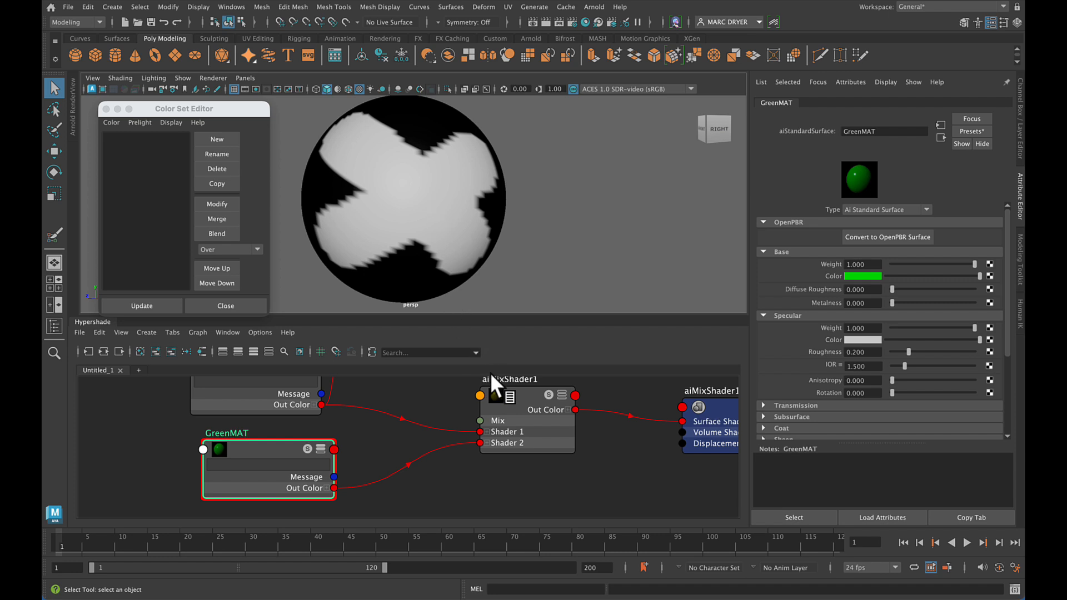
pyautogui.moveTo(516, 396); pyautogui.dragTo(415, 214, button='middle')
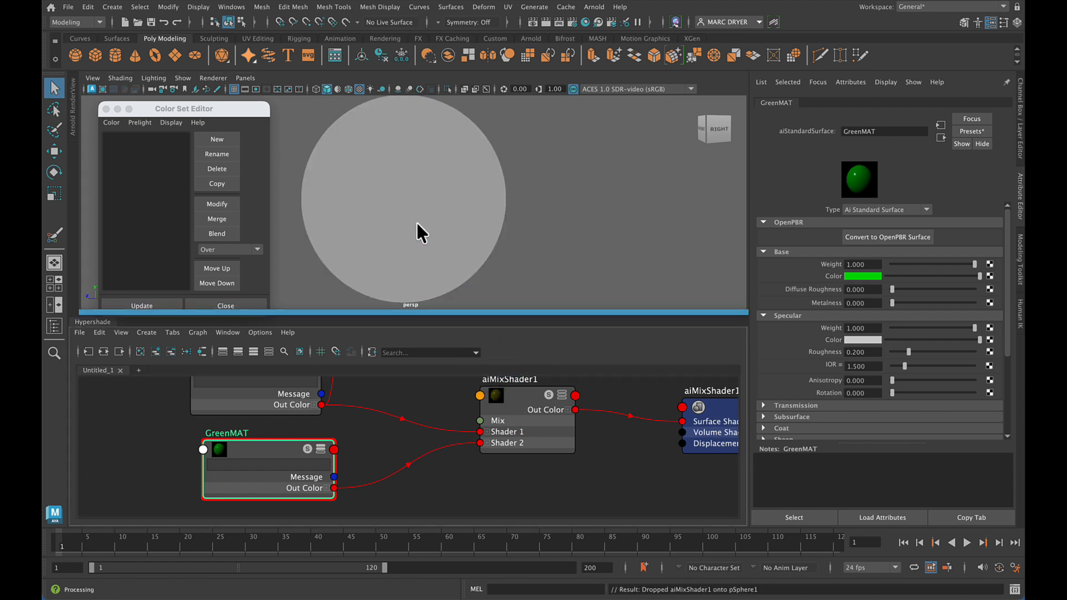
pyautogui.click(389, 204)
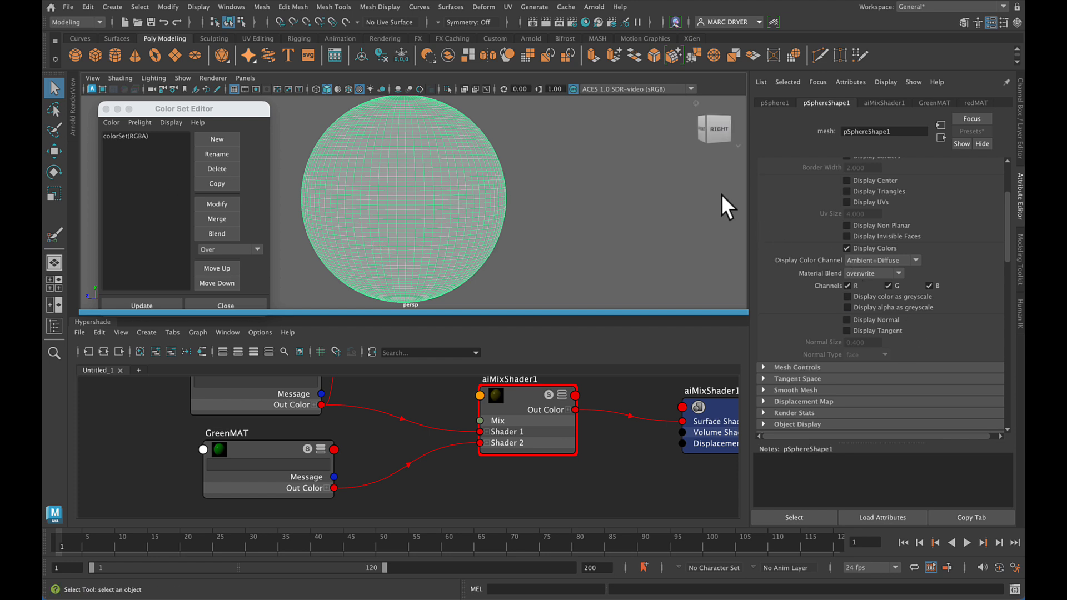
# Open the Arnold RenderView, move the Color Set Editor clear of it, and start rendering the sphere
pyautogui.click(72, 110)
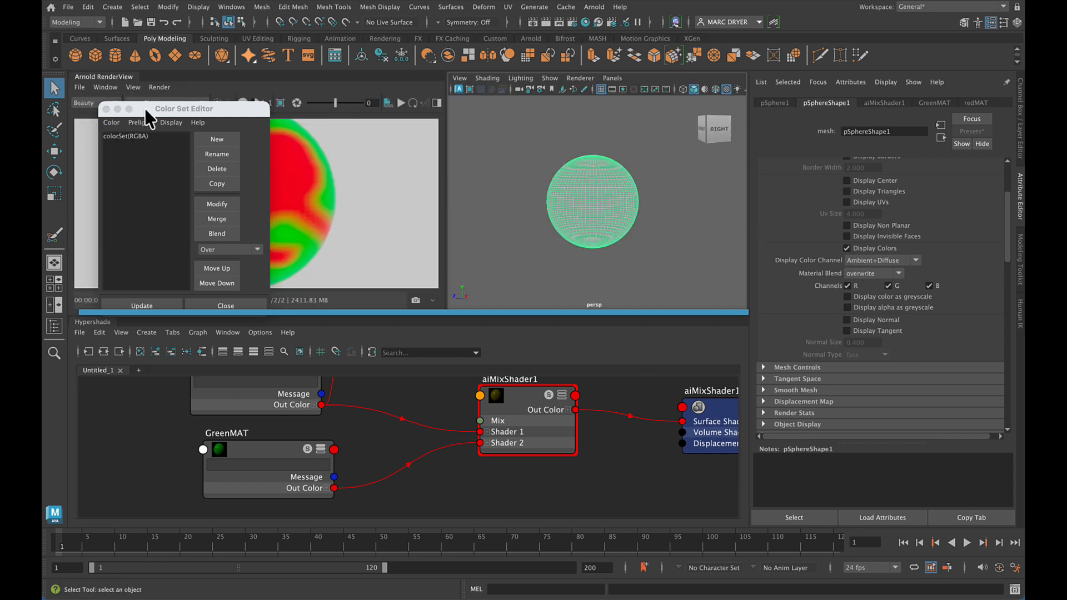
pyautogui.moveTo(144, 108); pyautogui.dragTo(80, 360)
pyautogui.click(399, 102)
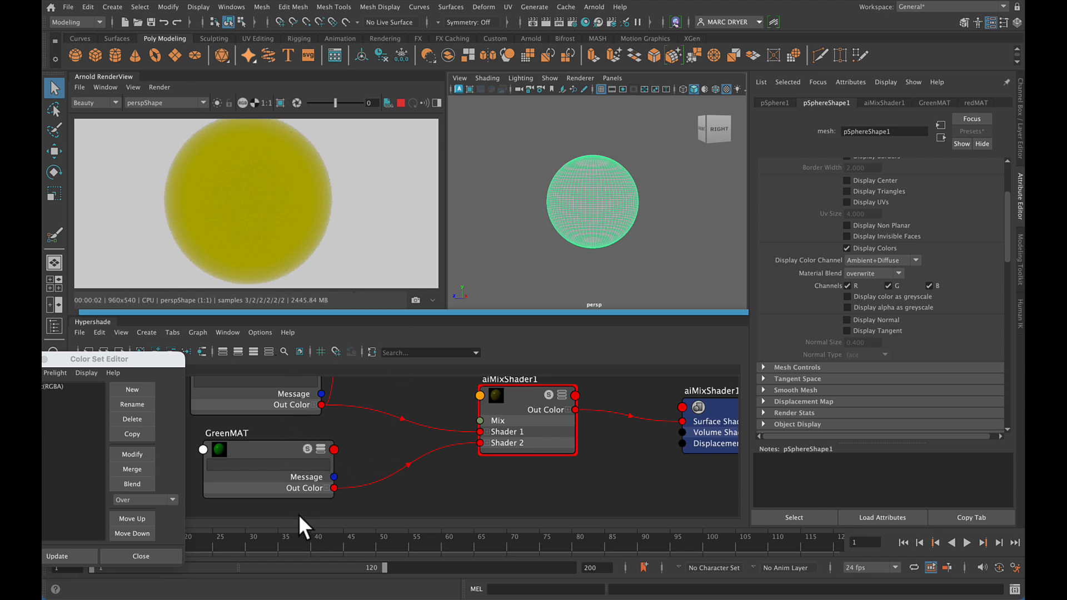
# Try the aiMixShader's Mix Weight at 0 in the live render, and set it to 1
pyautogui.click(510, 408)
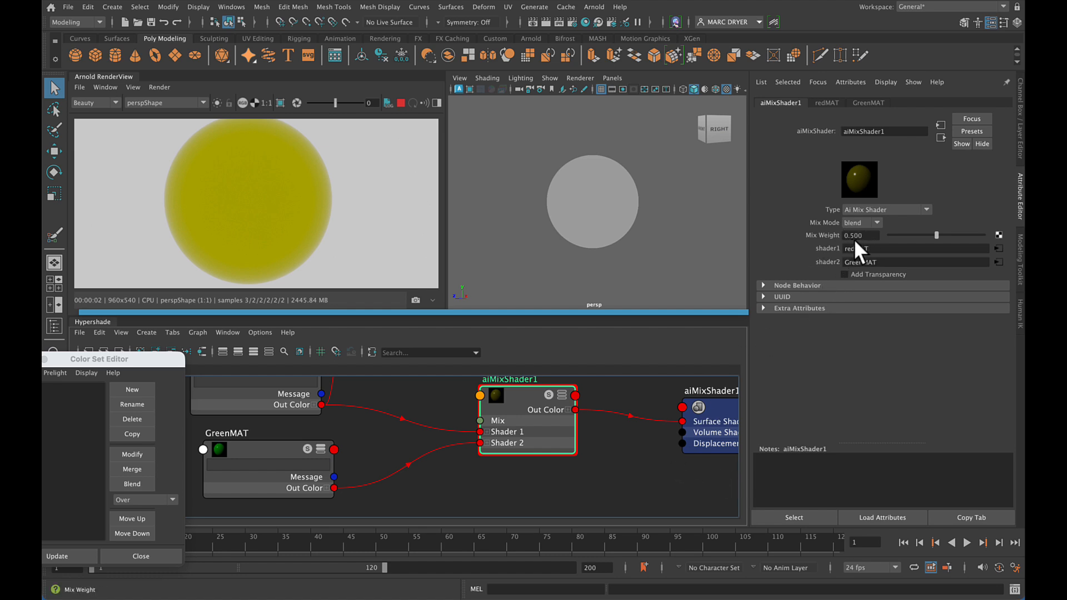
pyautogui.moveTo(936, 235); pyautogui.dragTo(880, 235)
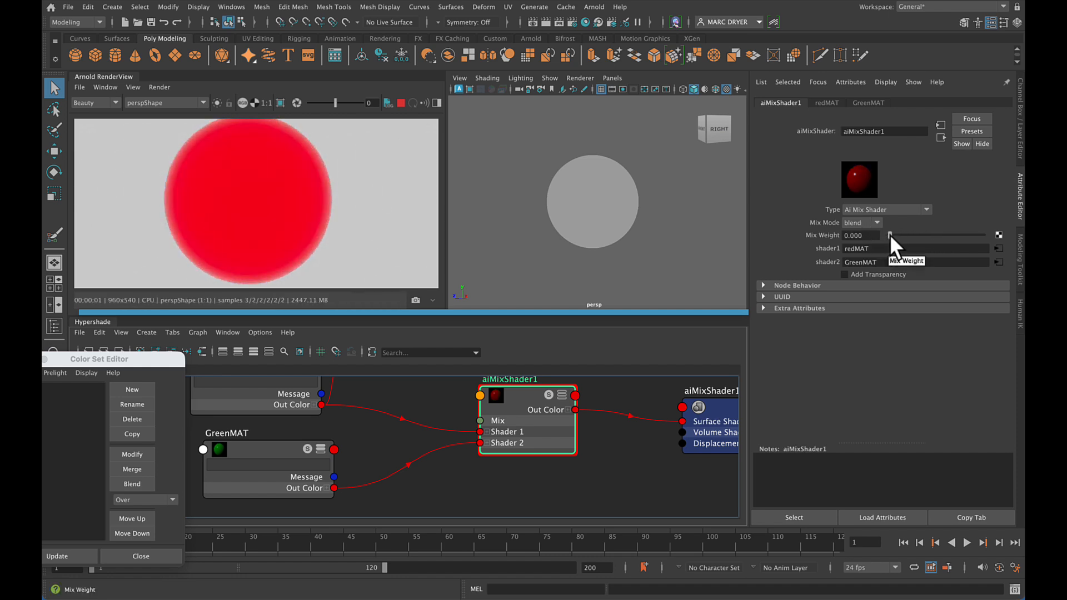
pyautogui.moveTo(889, 234); pyautogui.dragTo(1004, 250)
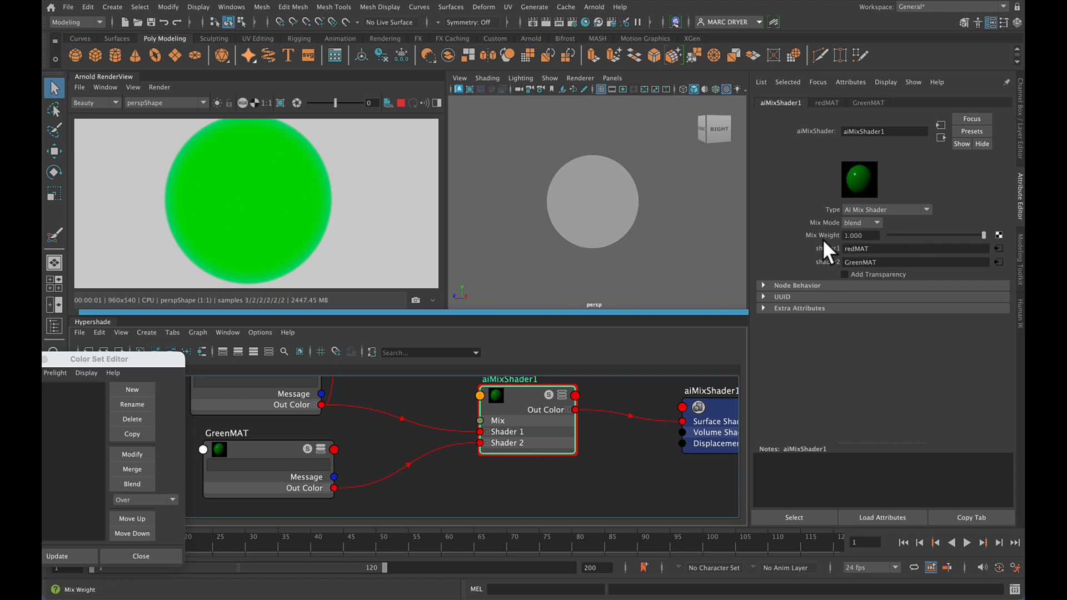
pyautogui.keyDown('alt'); pyautogui.moveTo(615, 444); pyautogui.dragTo(633, 479, button='middle'); pyautogui.keyUp('alt')
pyautogui.keyDown('alt'); pyautogui.moveTo(642, 451); pyautogui.dragTo(469, 454, button='right'); pyautogui.keyUp('alt')
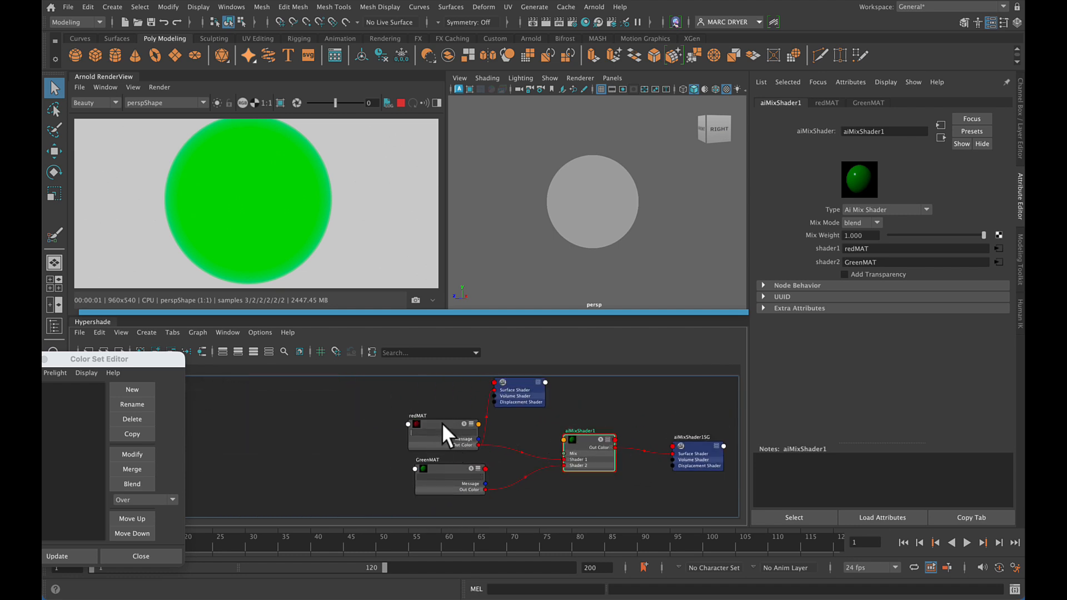
# Space the redMAT and GreenMAT nodes apart and add an aiUserDataColor node to the shader graph
pyautogui.moveTo(442, 423); pyautogui.dragTo(444, 404)
pyautogui.moveTo(450, 466); pyautogui.dragTo(448, 487)
pyautogui.click(405, 458)
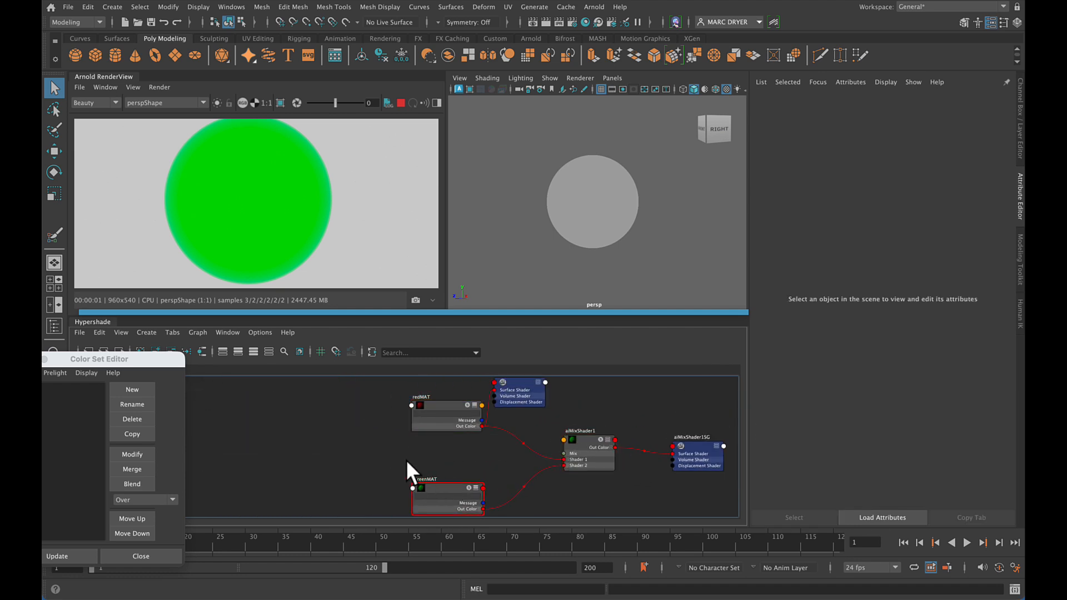
pyautogui.press('Tab')
pyautogui.write('user')
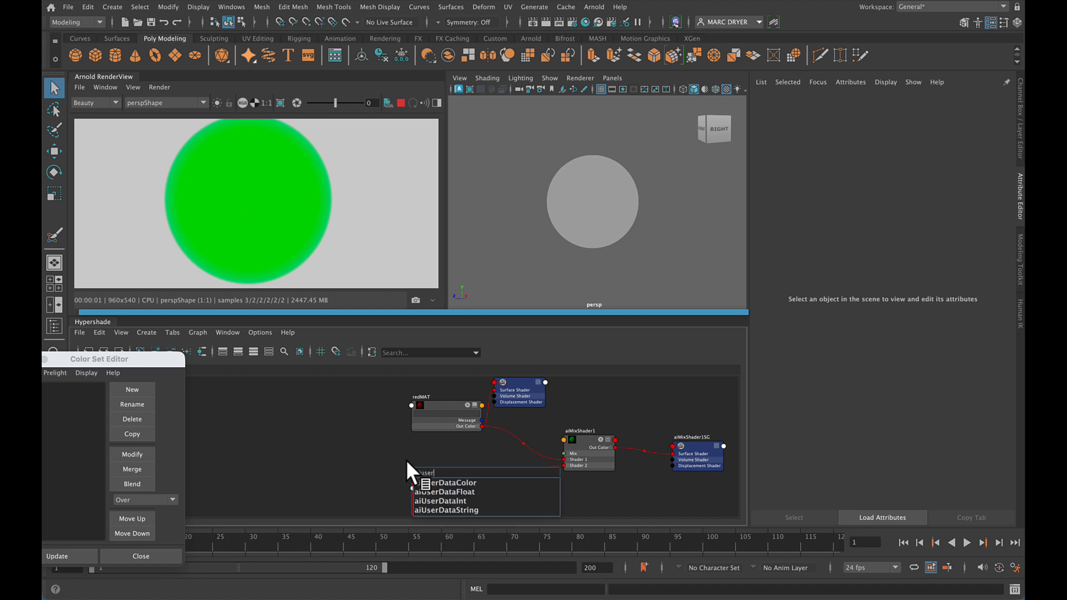
pyautogui.click(429, 483)
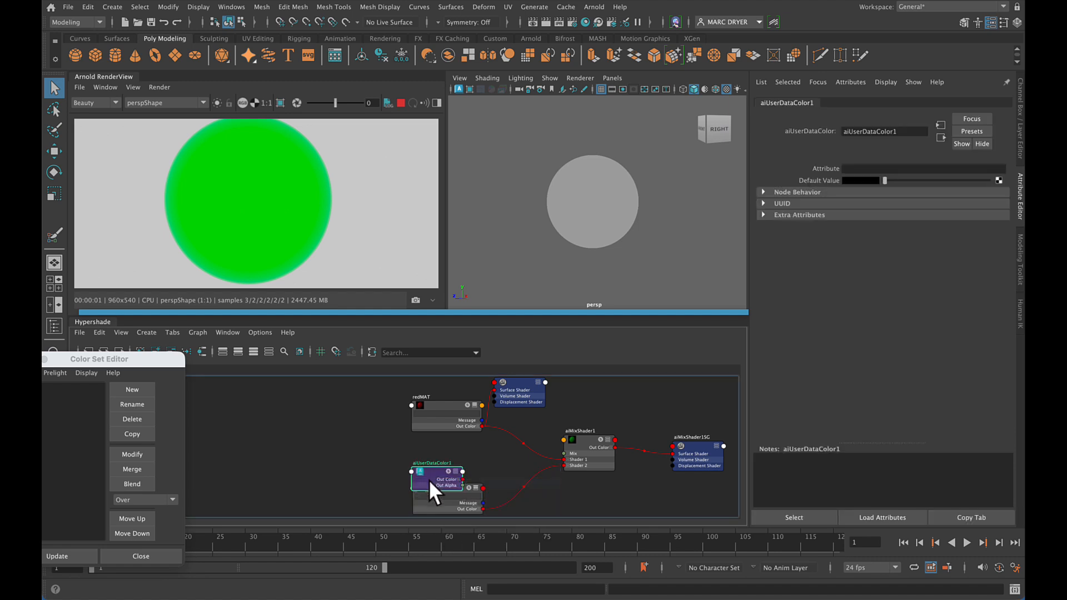
# Expand the aiUserDataColor node's Out Color and connect its Out Color R to the Mix input of the aiMixShader
pyautogui.keyDown('alt'); pyautogui.moveTo(369, 448); pyautogui.dragTo(483, 456, button='right'); pyautogui.keyUp('alt')
pyautogui.keyDown('alt'); pyautogui.moveTo(483, 457); pyautogui.dragTo(434, 474, button='middle'); pyautogui.keyUp('alt')
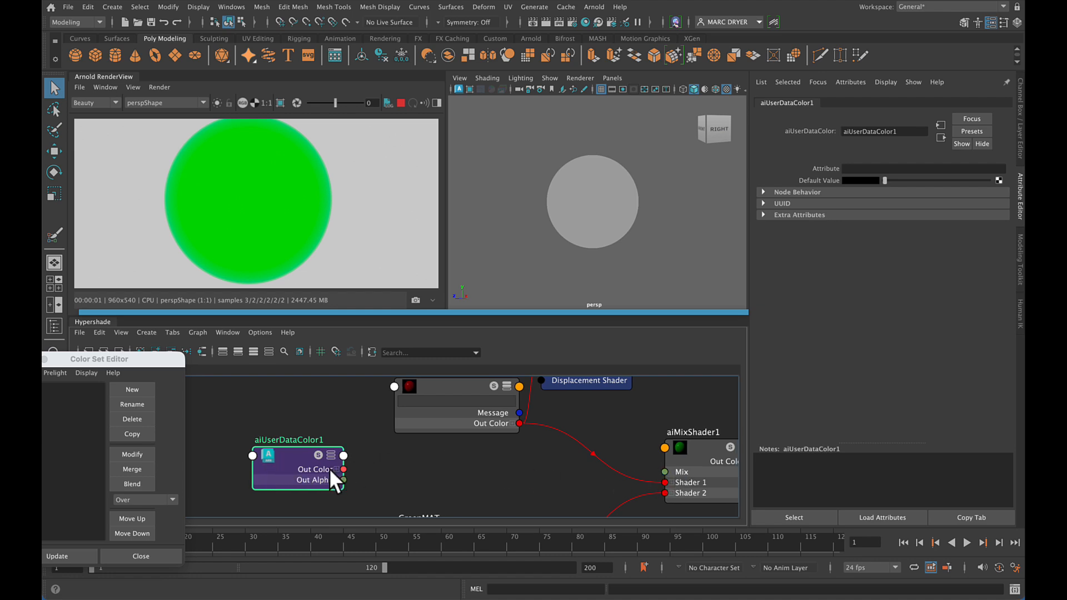
pyautogui.moveTo(341, 468); pyautogui.dragTo(605, 450)
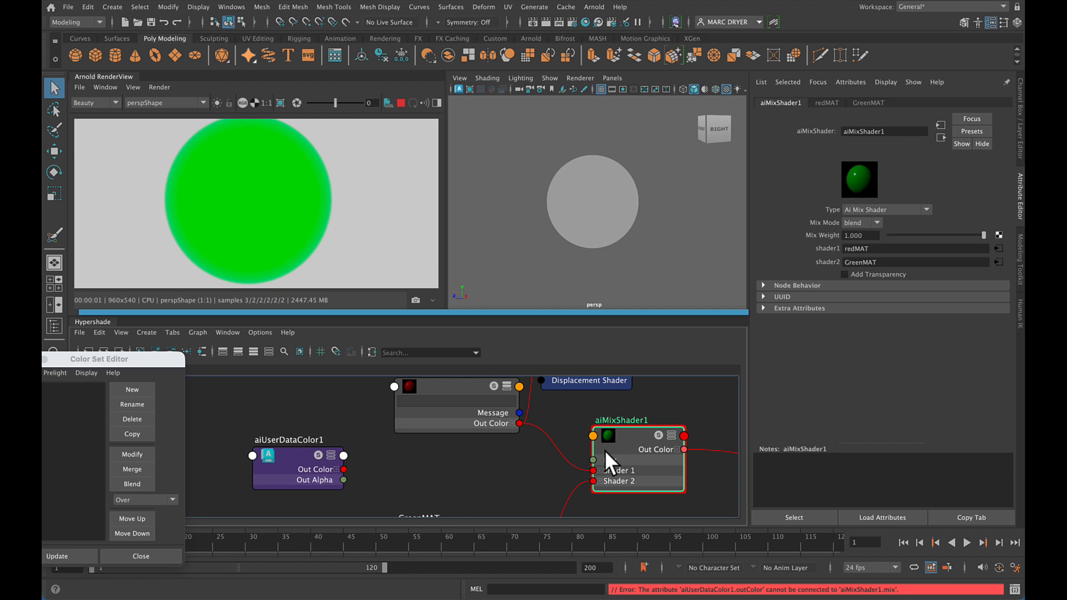
pyautogui.click(335, 469)
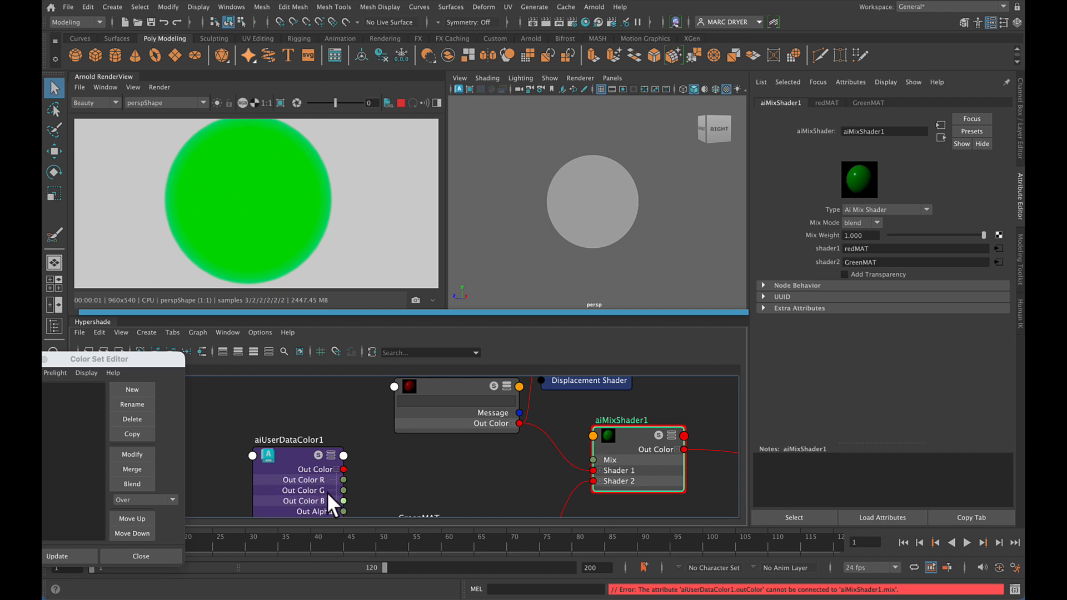
pyautogui.moveTo(343, 479); pyautogui.dragTo(606, 459)
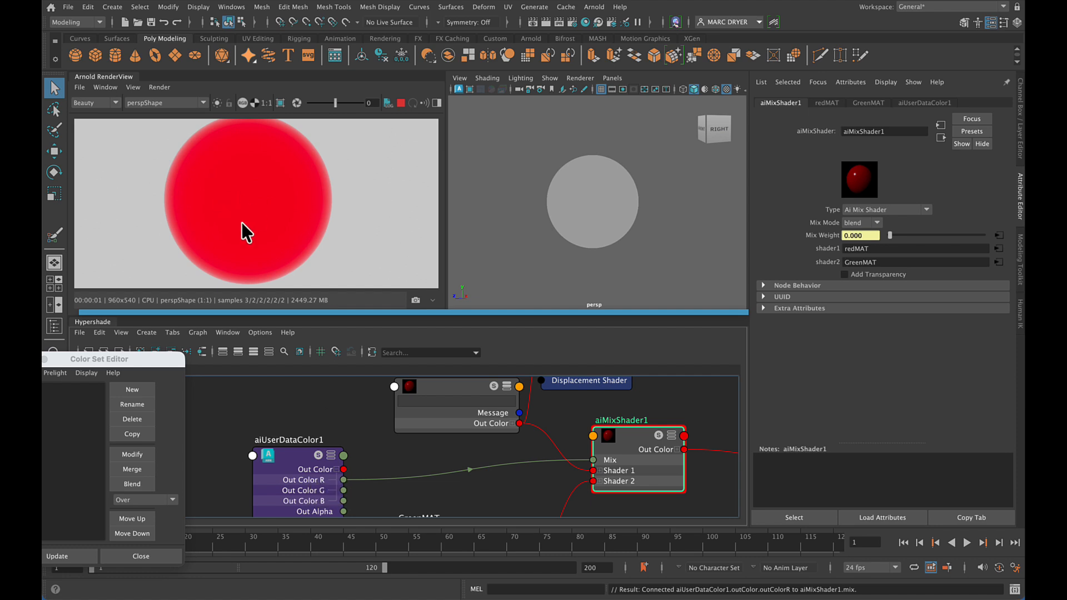
# Try blue as redMAT's base color in the live render, and set it back to red
pyautogui.click(441, 380)
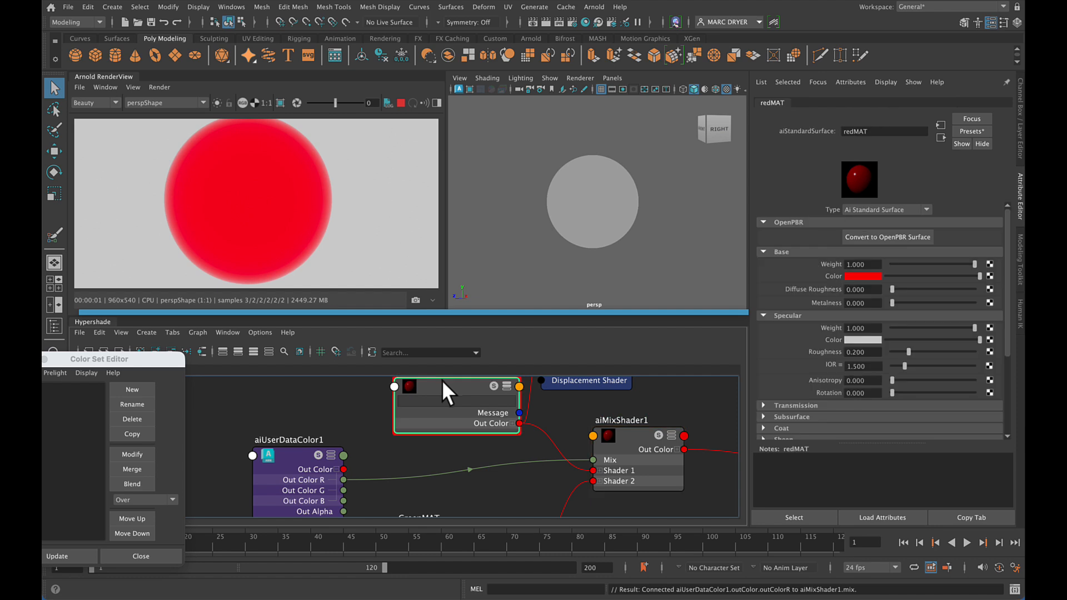
pyautogui.click(848, 276)
pyautogui.click(805, 271)
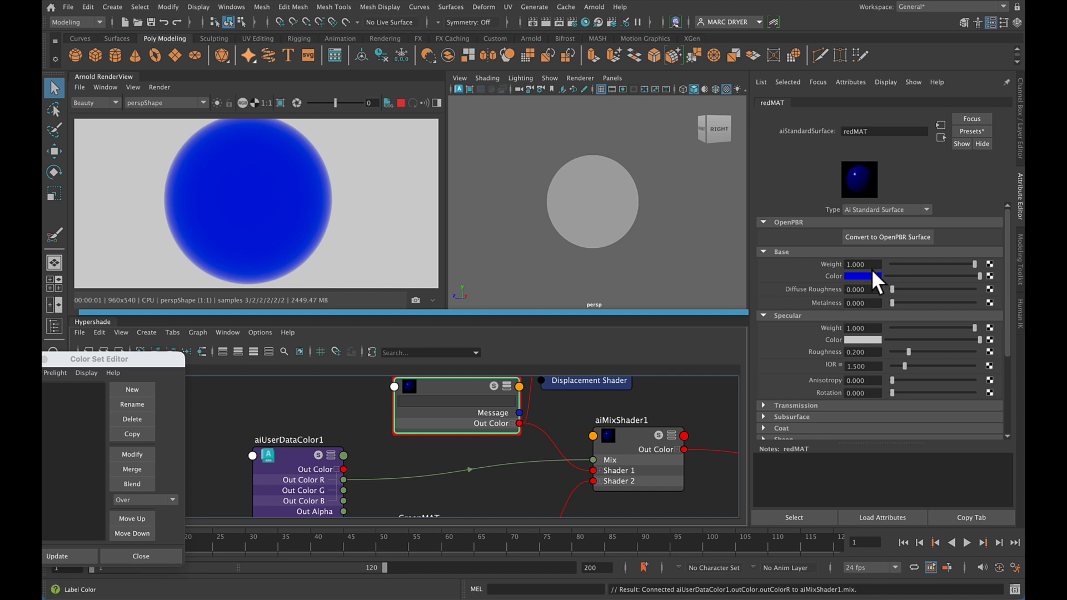
pyautogui.click(870, 276)
pyautogui.click(816, 268)
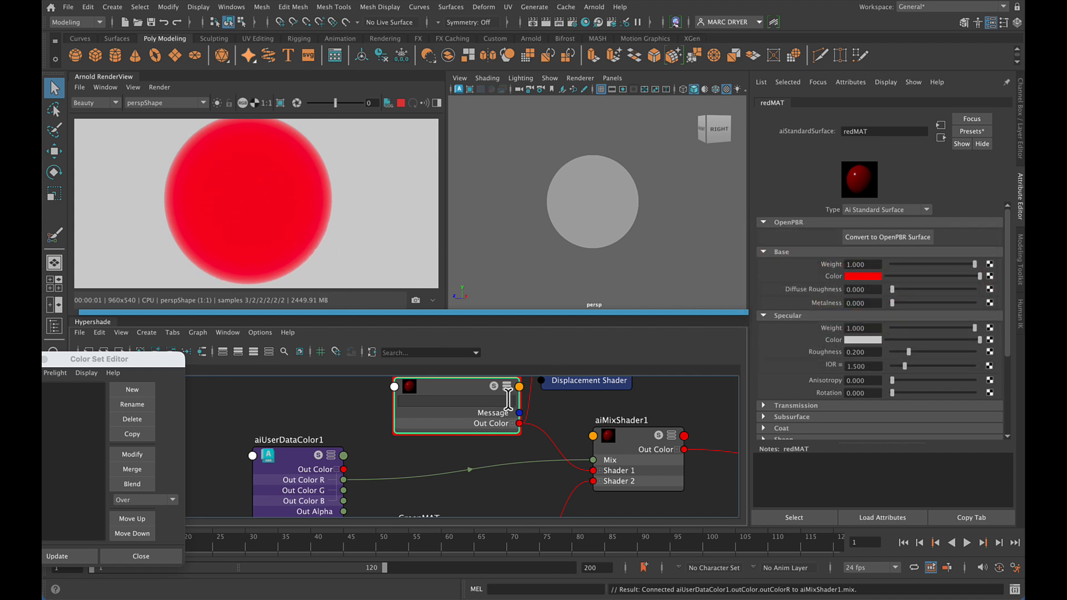
# Check the sphere's color set name in the Color Set Editor and set the aiUserDataColor node's Attribute to colorSet
pyautogui.keyDown('alt'); pyautogui.moveTo(522, 443); pyautogui.dragTo(491, 477, button='middle'); pyautogui.keyUp('alt')
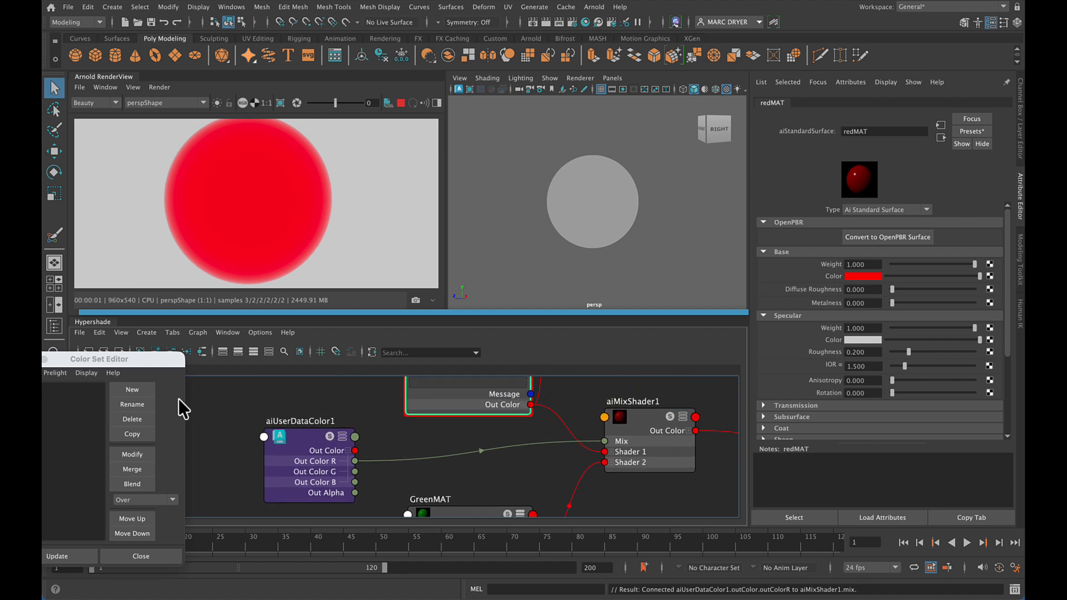
pyautogui.click(304, 435)
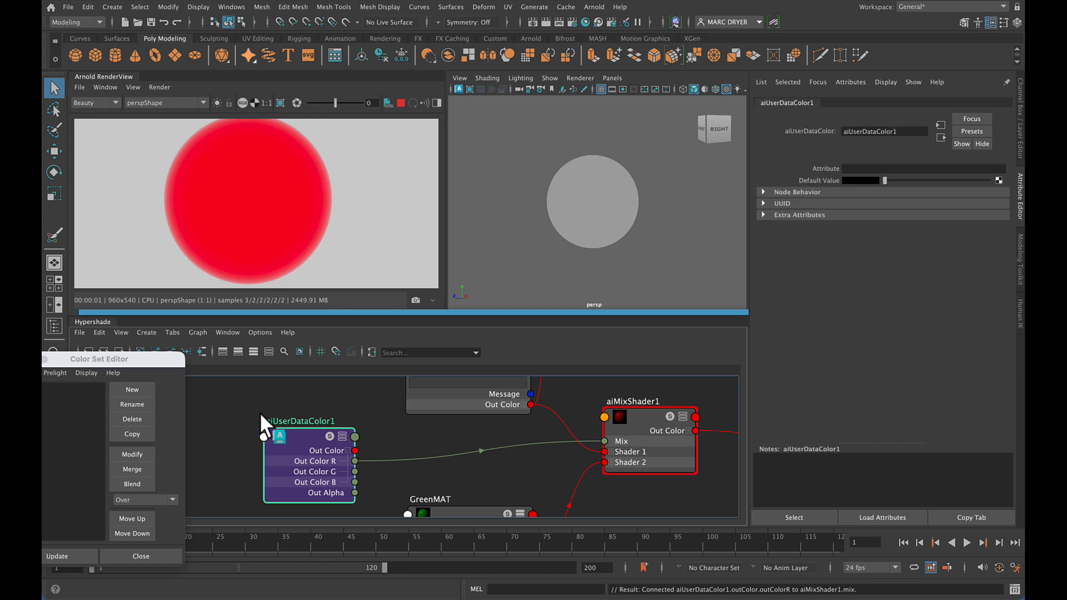
pyautogui.moveTo(115, 360); pyautogui.dragTo(181, 338)
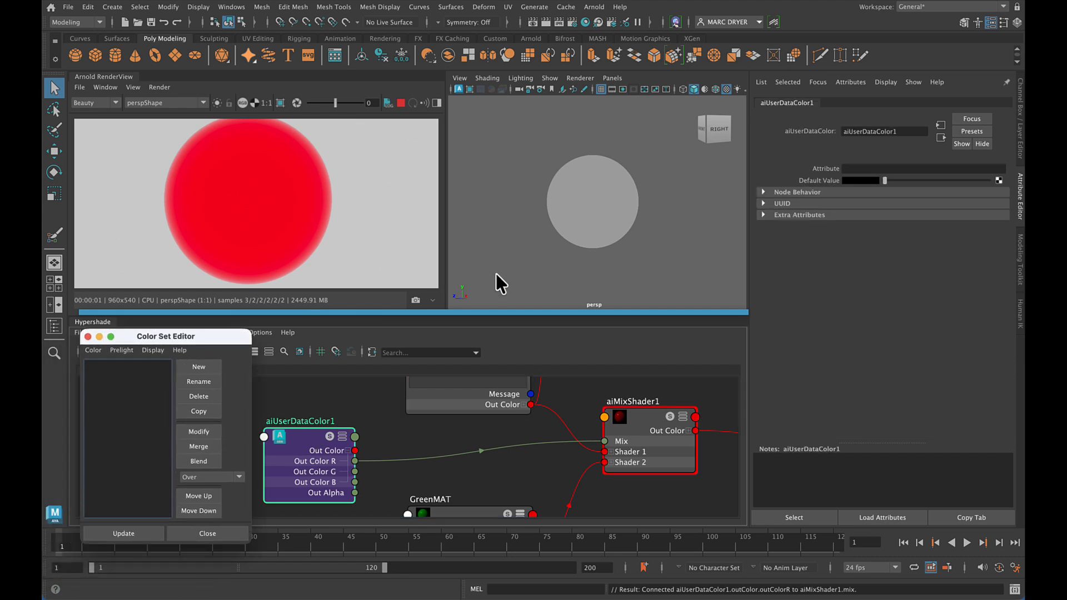
pyautogui.click(581, 226)
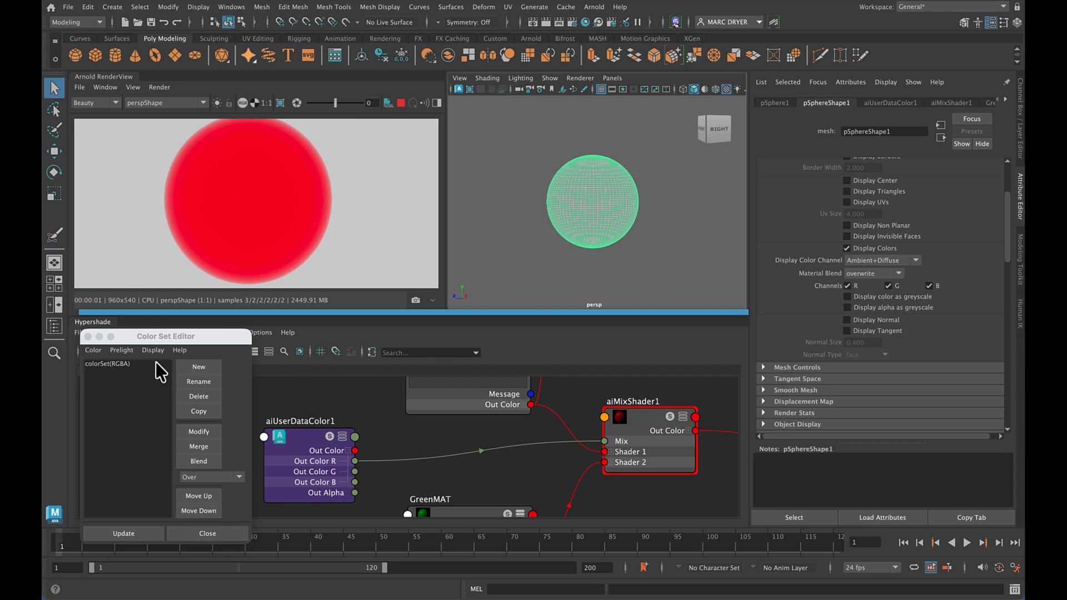
pyautogui.click(313, 429)
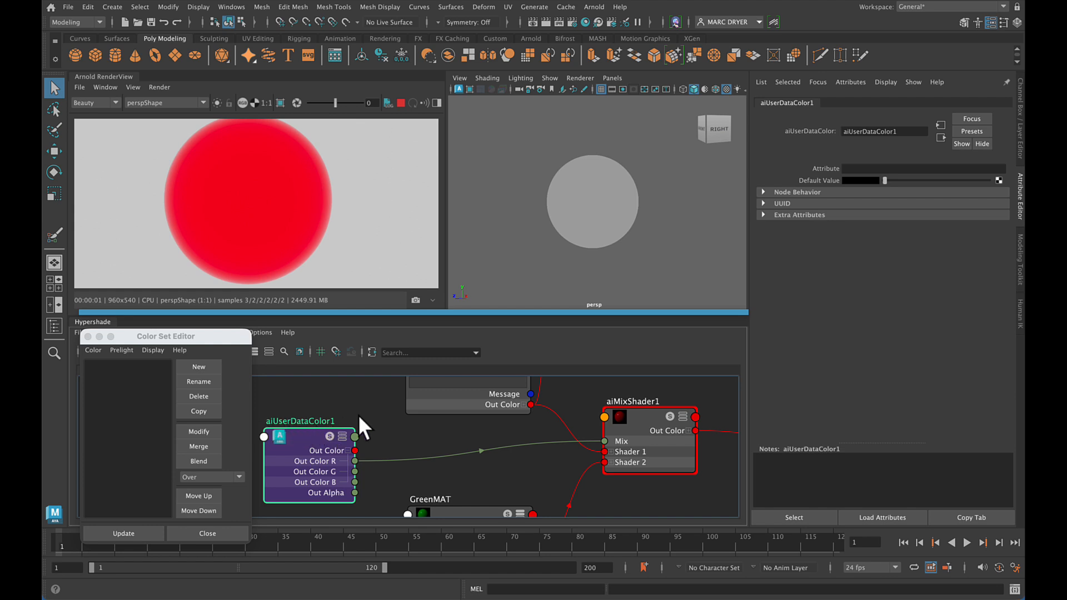
pyautogui.click(881, 167)
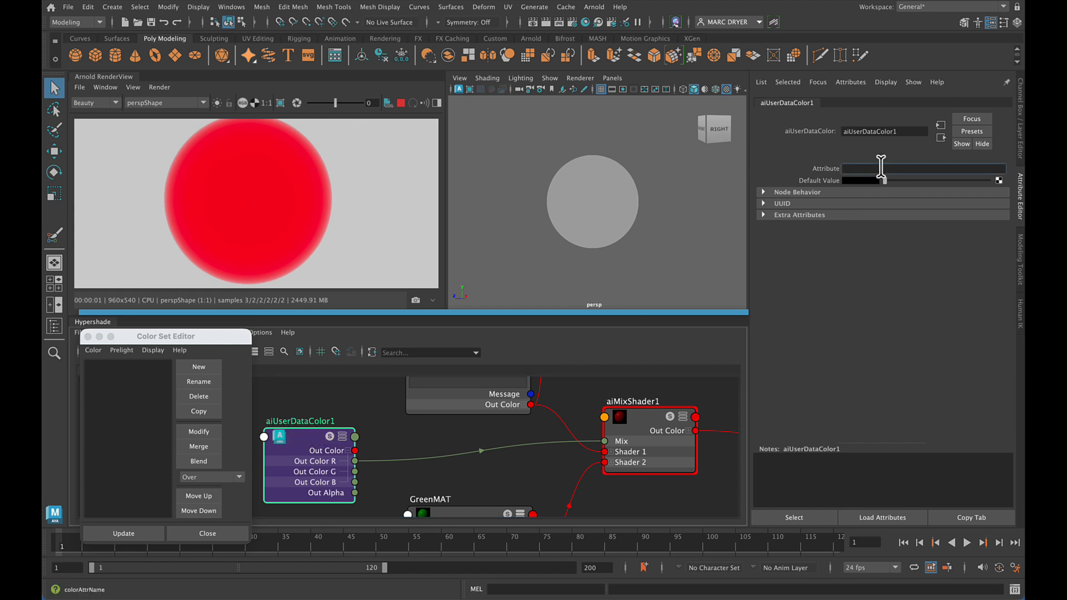
pyautogui.write('colorSetg')
pyautogui.click(900, 132)
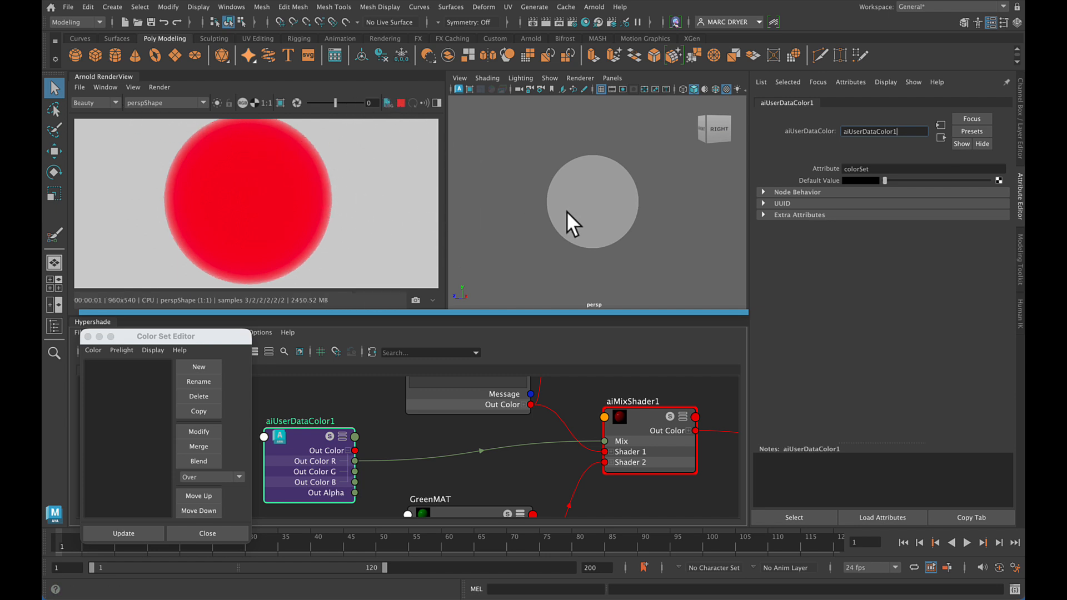
# Update the full scene in the Arnold RenderView to check the shader mix on the sphere
pyautogui.keyDown('alt'); pyautogui.moveTo(648, 213); pyautogui.dragTo(538, 213); pyautogui.keyUp('alt')
pyautogui.click(152, 87)
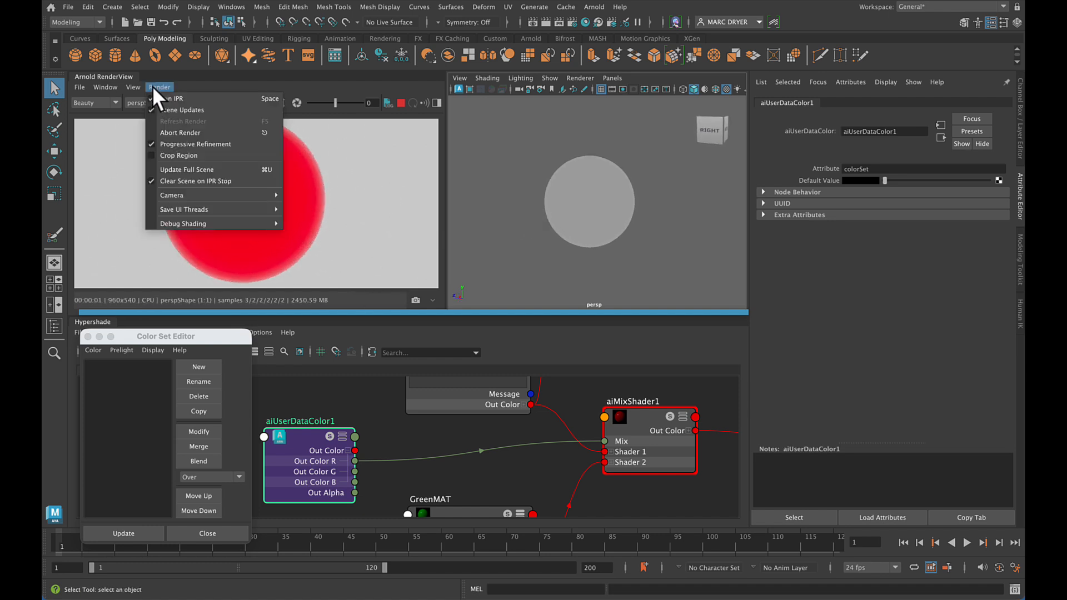
pyautogui.click(185, 169)
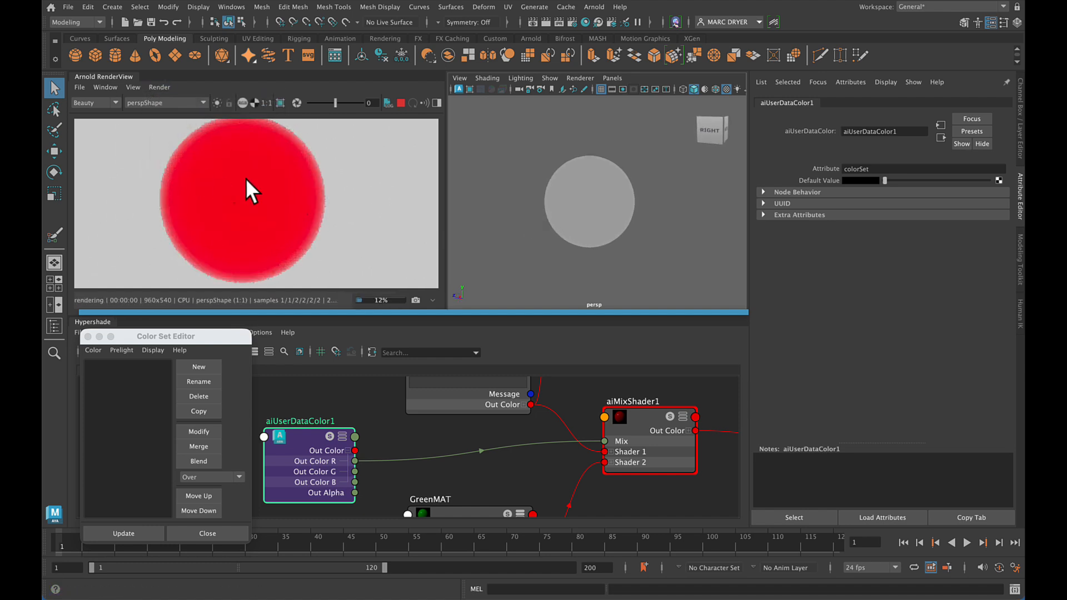
pyautogui.keyDown('alt'); pyautogui.moveTo(612, 207); pyautogui.dragTo(590, 205); pyautogui.keyUp('alt')
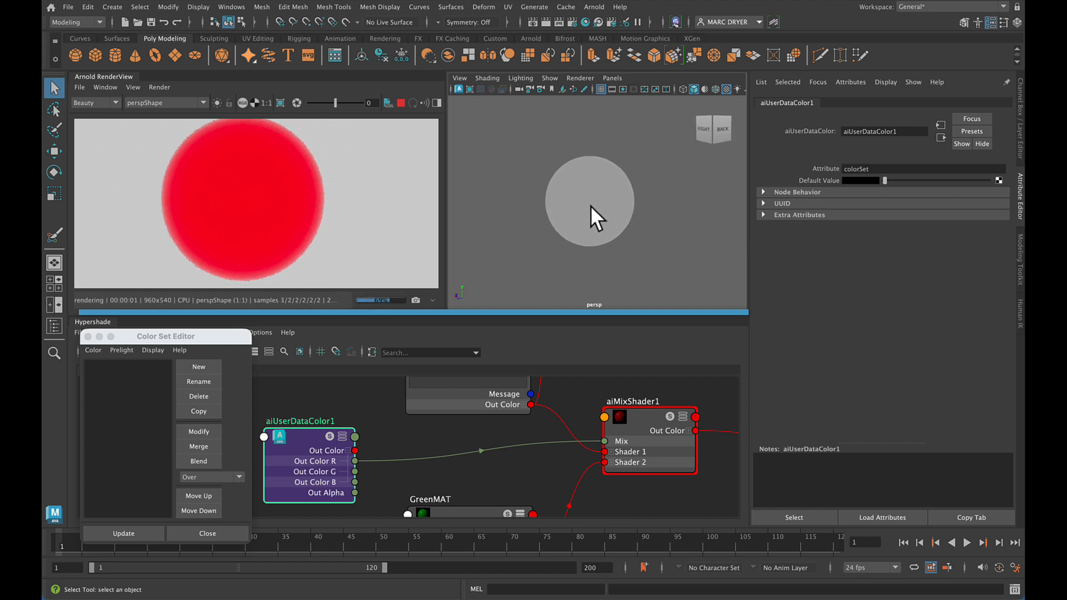
# Enable Export Vertex Colors in the Arnold export settings of the sphere's shape node
pyautogui.click(590, 205)
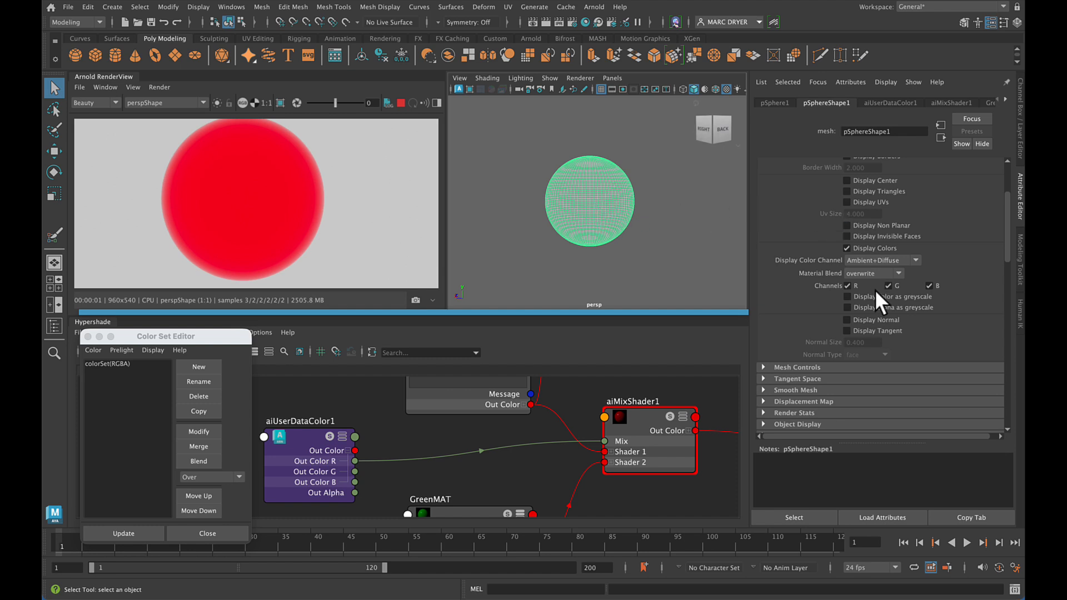
pyautogui.scroll(-5, 875, 289)
pyautogui.scroll(-1, 885, 235)
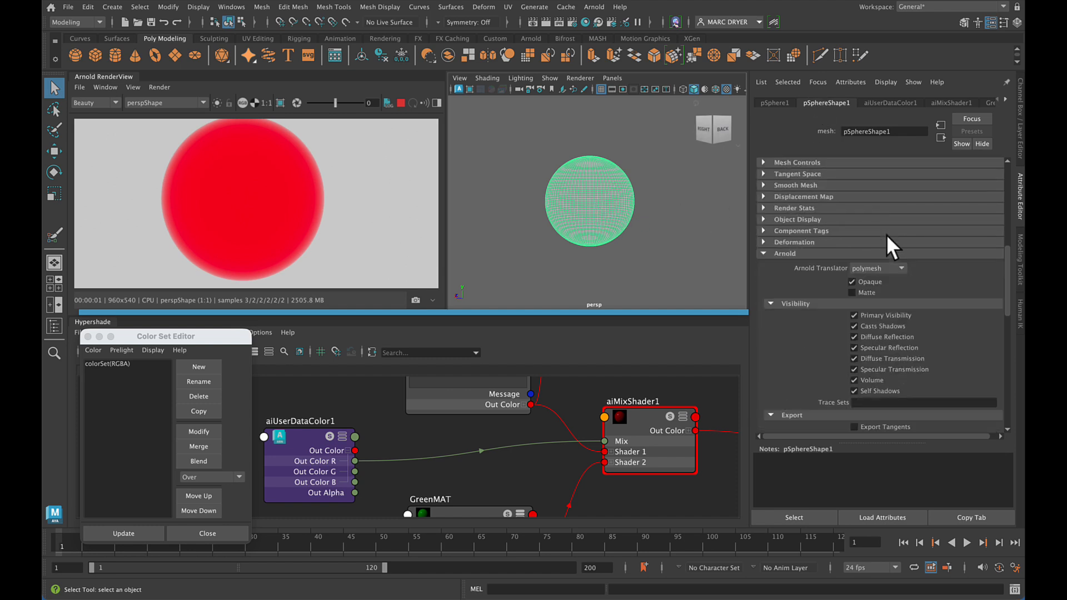
pyautogui.scroll(-5, 886, 234)
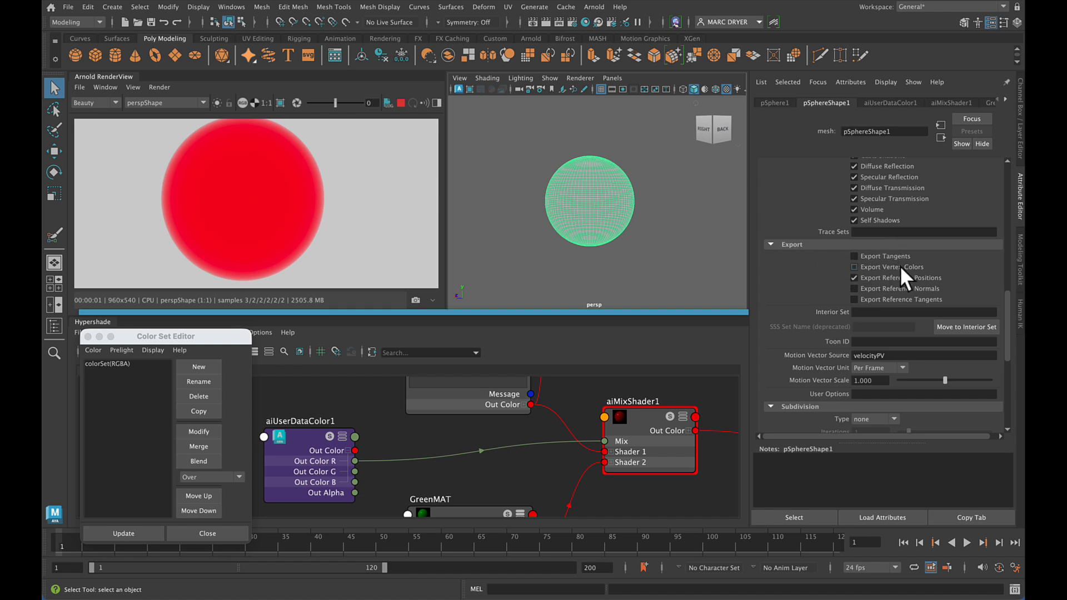
pyautogui.click(854, 267)
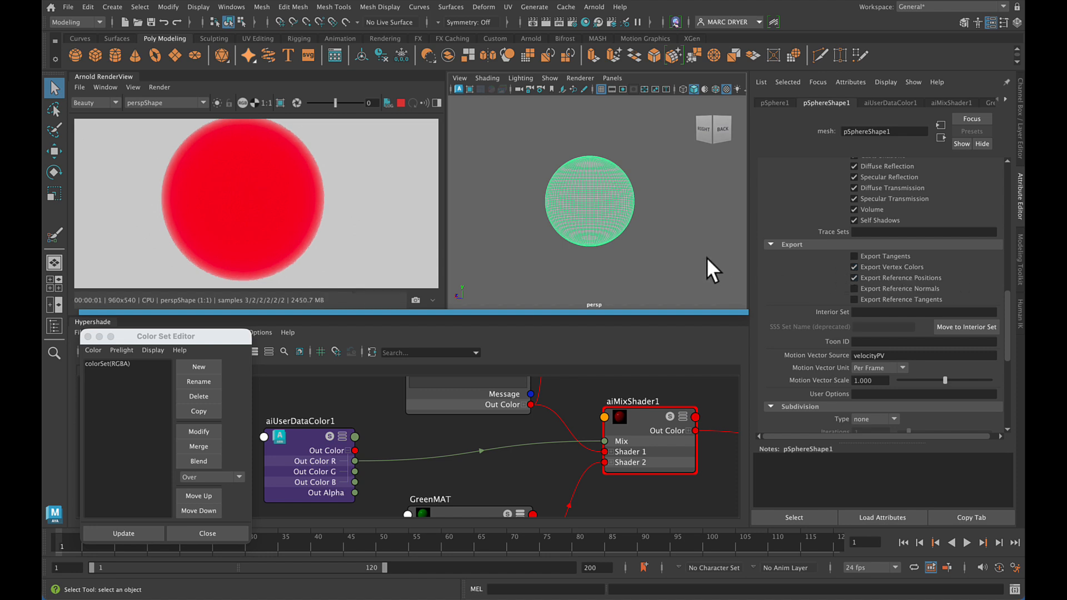
# Refresh the render with a full scene update and examine the painted red and green mix from another side
pyautogui.moveTo(662, 255)
pyautogui.keyDown('alt'); pyautogui.mouseDown()
pyautogui.moveTo(571, 253)
pyautogui.moveTo(674, 244)
pyautogui.mouseUp(); pyautogui.keyUp('alt')
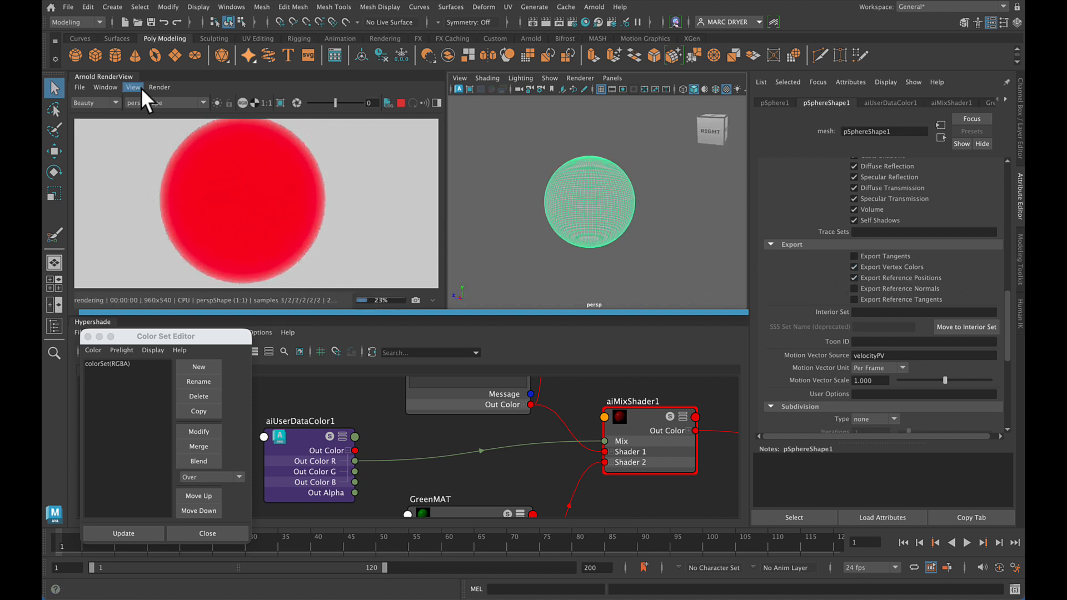
pyautogui.click(158, 86)
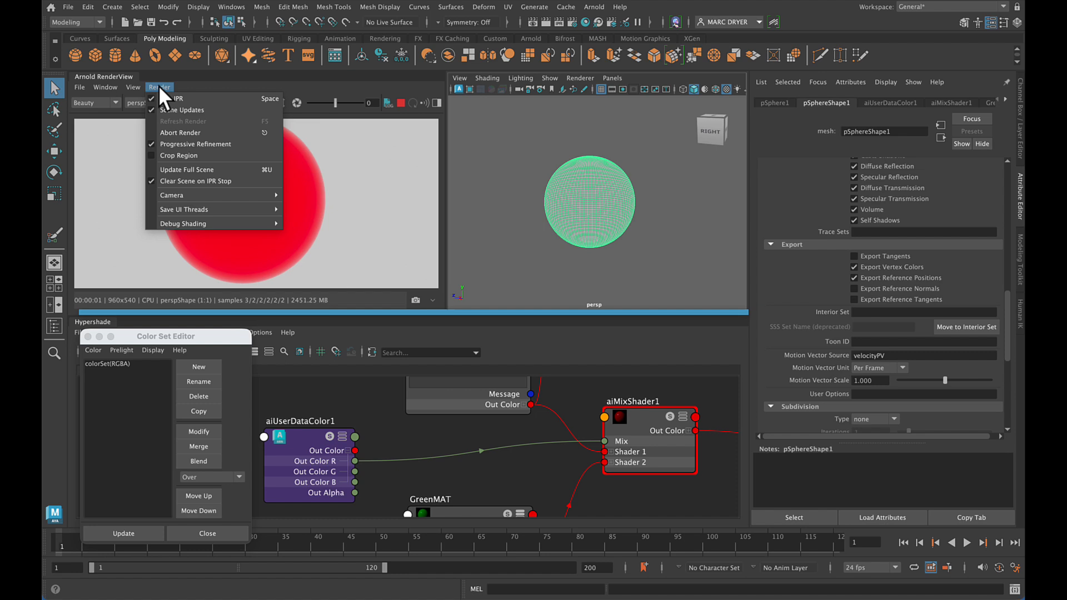
pyautogui.click(217, 169)
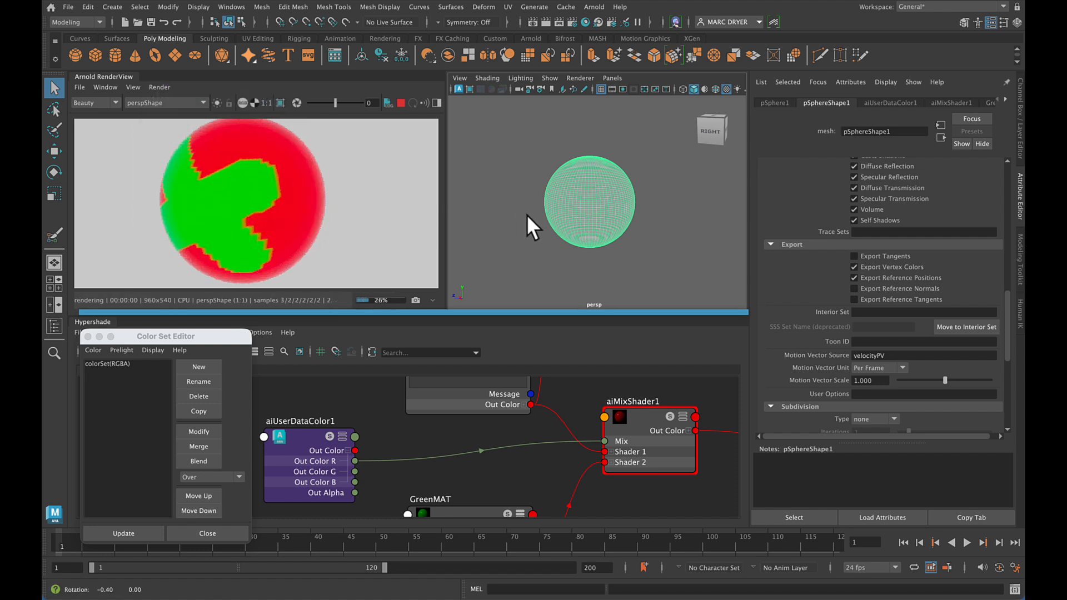
pyautogui.keyDown('alt'); pyautogui.moveTo(525, 214); pyautogui.dragTo(563, 211); pyautogui.keyUp('alt')
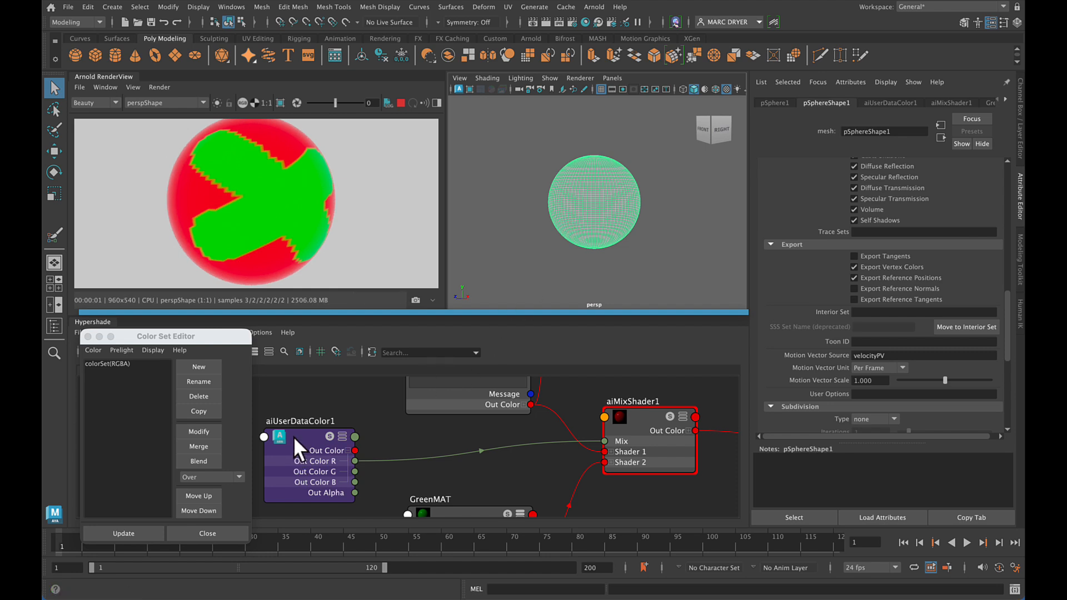
# Select the sphere and open the Paint Vertex Color Tool settings, placing the settings window clear of the viewport
pyautogui.moveTo(292, 436); pyautogui.dragTo(310, 427)
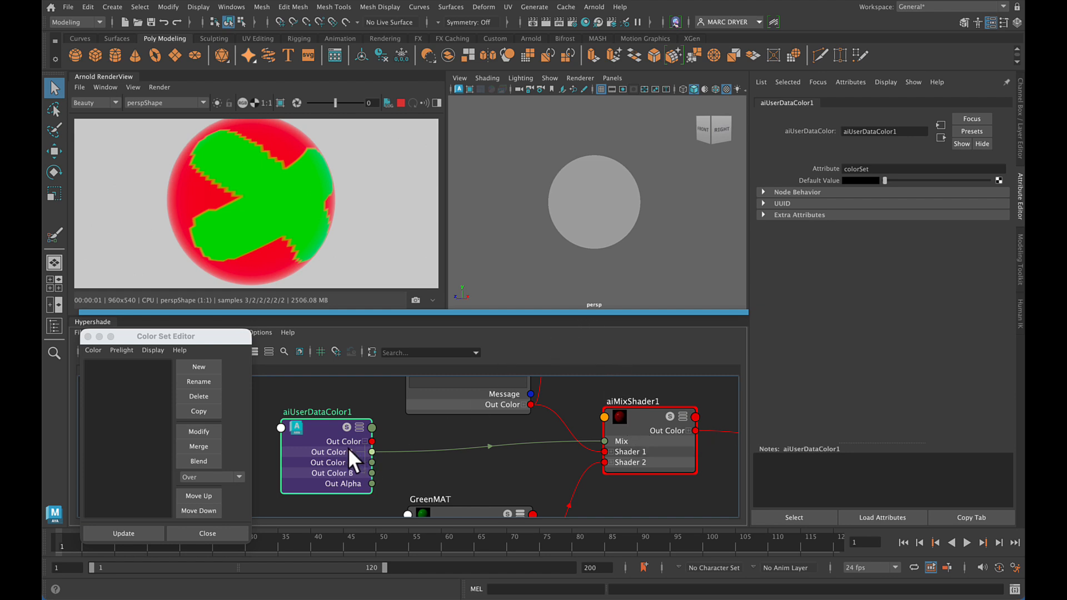
pyautogui.moveTo(152, 337); pyautogui.dragTo(156, 343)
pyautogui.click(631, 202)
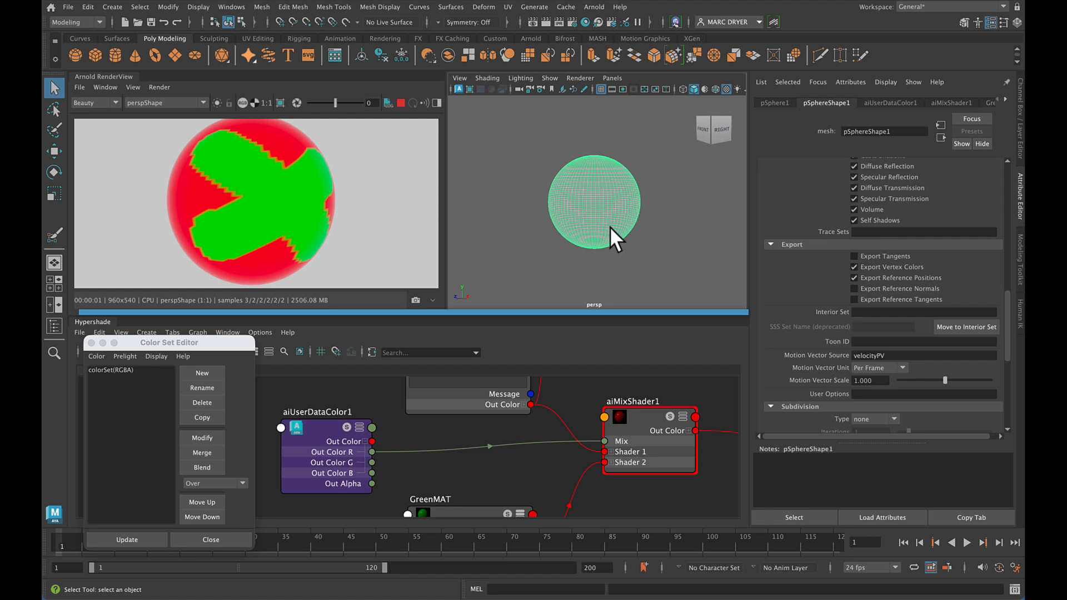
pyautogui.doubleClick(54, 236)
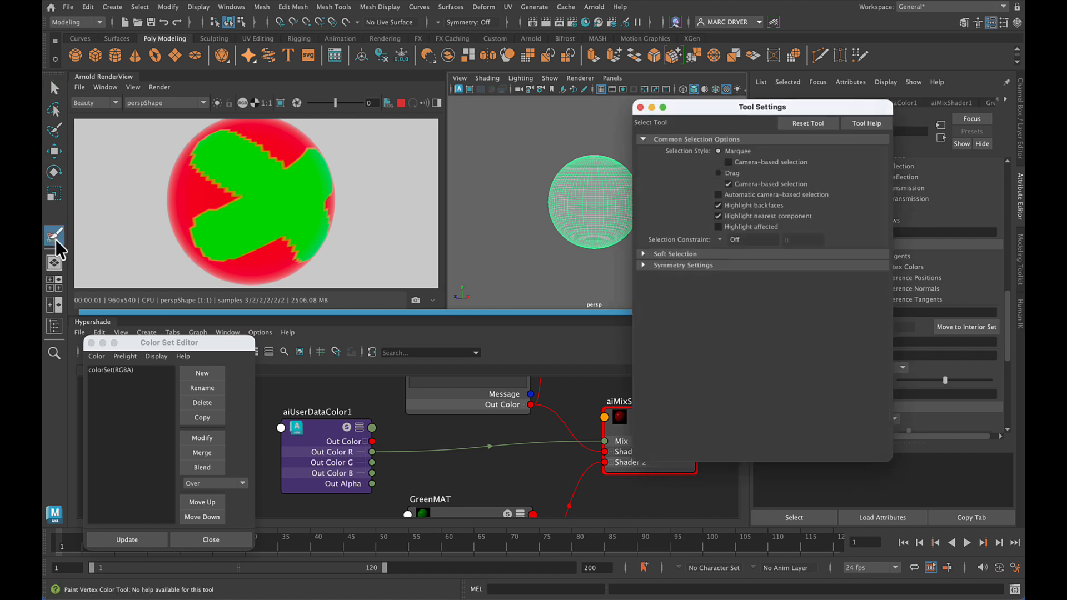
pyautogui.moveTo(816, 100); pyautogui.dragTo(206, 235)
# Paint more white vertex color over the sphere and update the full scene in the Arnold RenderView
pyautogui.keyDown('alt'); pyautogui.moveTo(683, 186); pyautogui.dragTo(666, 195); pyautogui.keyUp('alt')
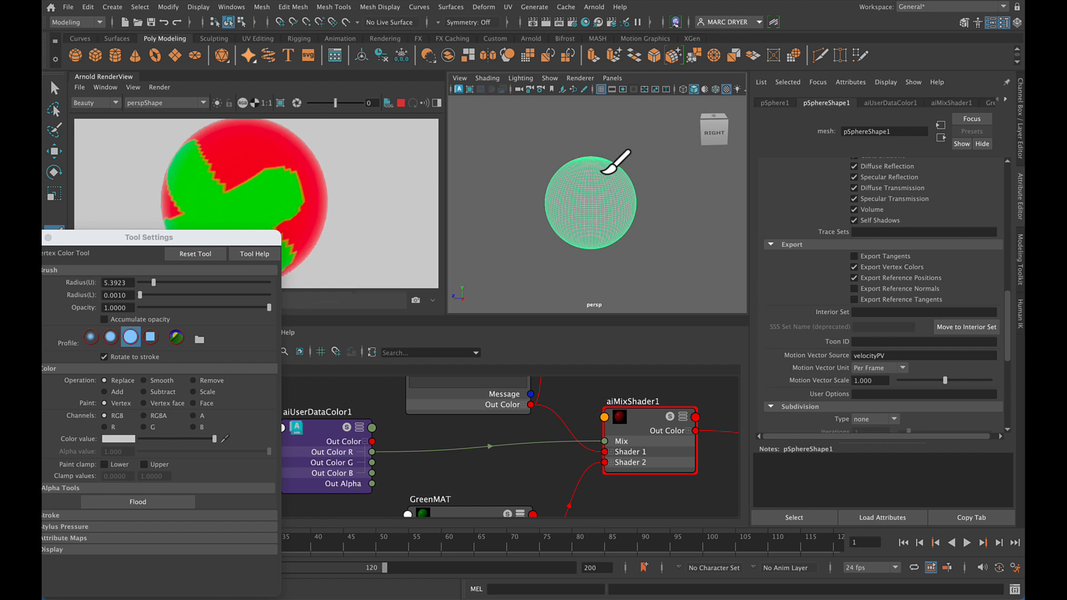
pyautogui.click(160, 87)
pyautogui.click(194, 169)
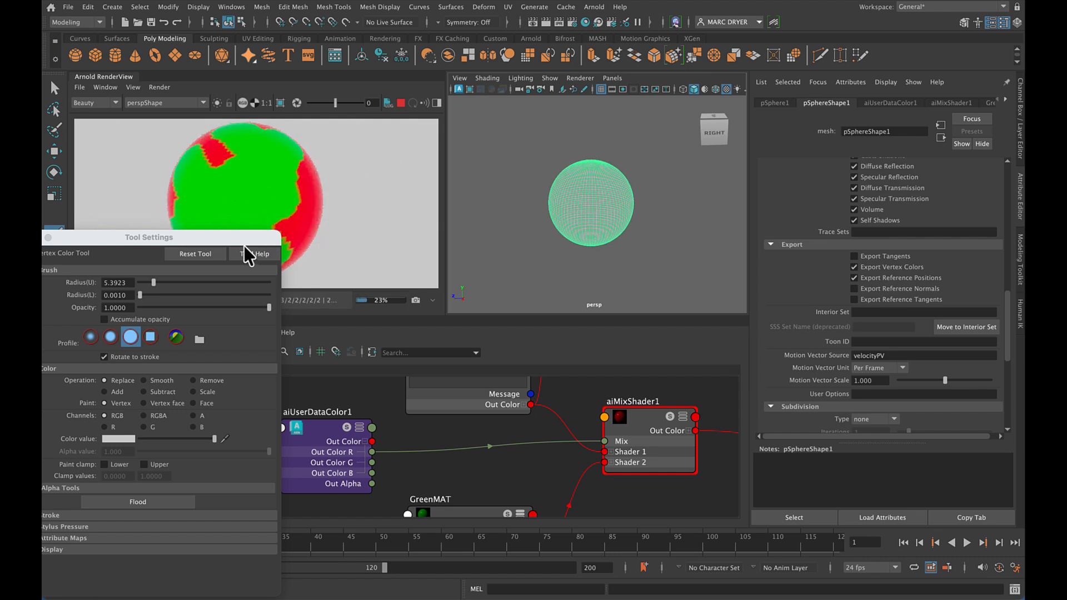
# Set the vertex paint color to black, paint a horizontal band across the sphere's middle, and update the full scene in the Arnold RenderView
pyautogui.moveTo(246, 241); pyautogui.dragTo(205, 309)
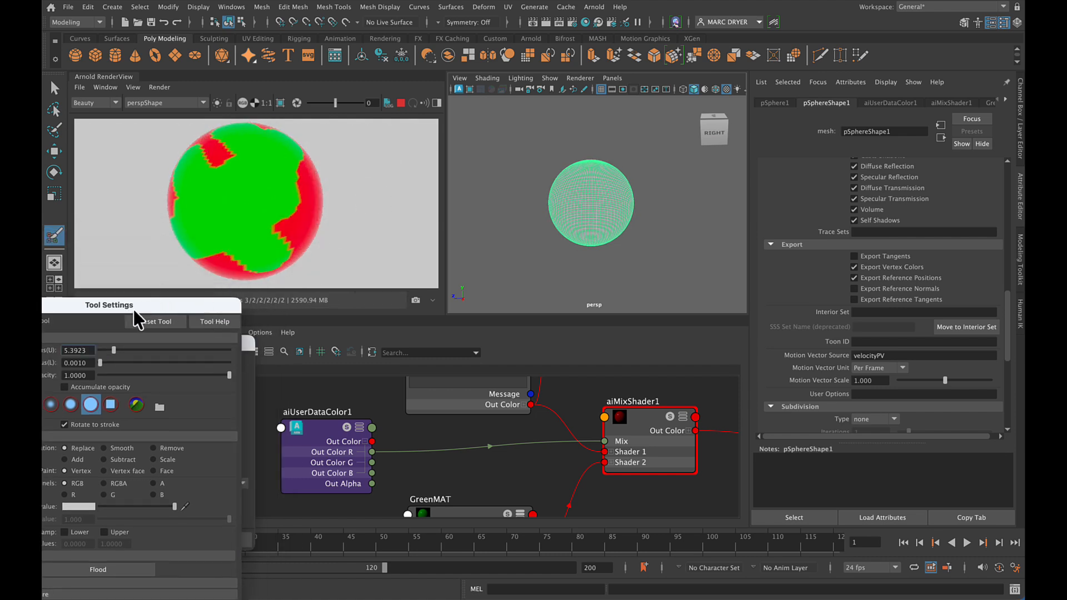
pyautogui.moveTo(138, 307); pyautogui.dragTo(240, 258)
pyautogui.moveTo(230, 458); pyautogui.dragTo(203, 459)
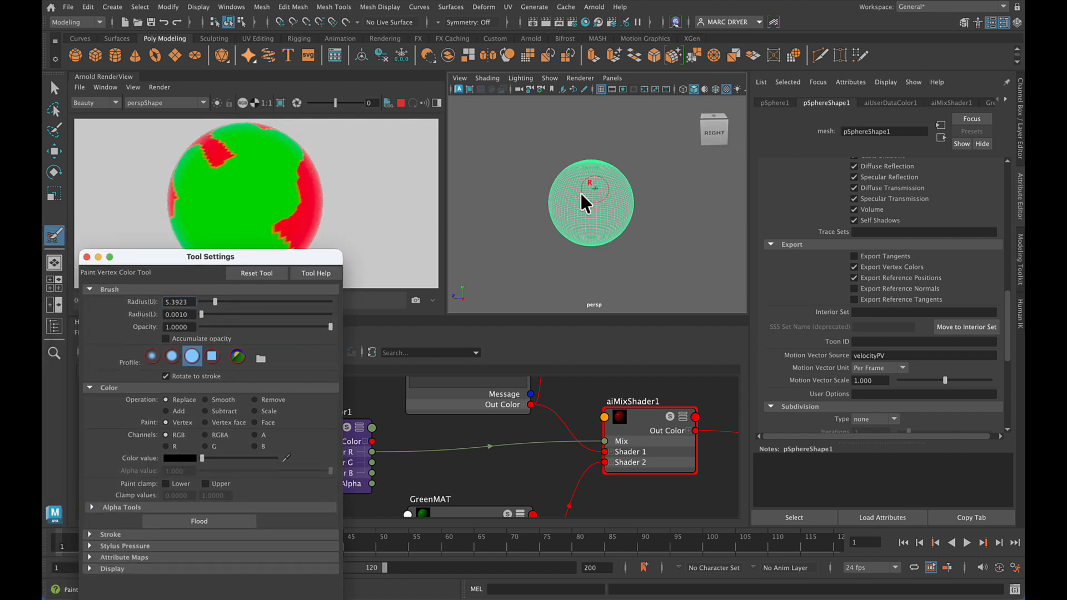
pyautogui.moveTo(561, 206); pyautogui.dragTo(615, 204)
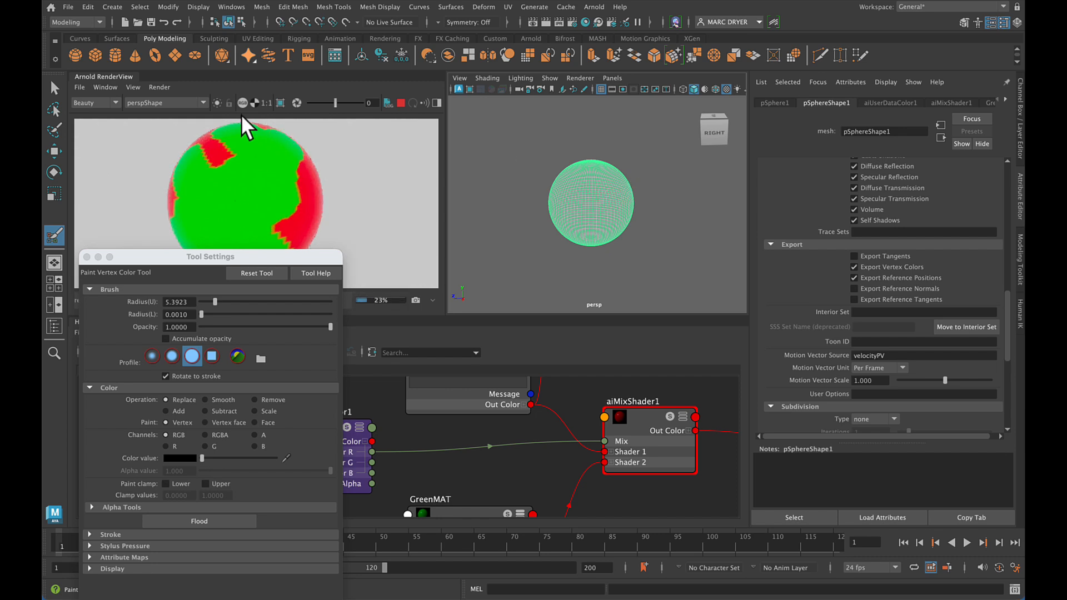
pyautogui.click(160, 87)
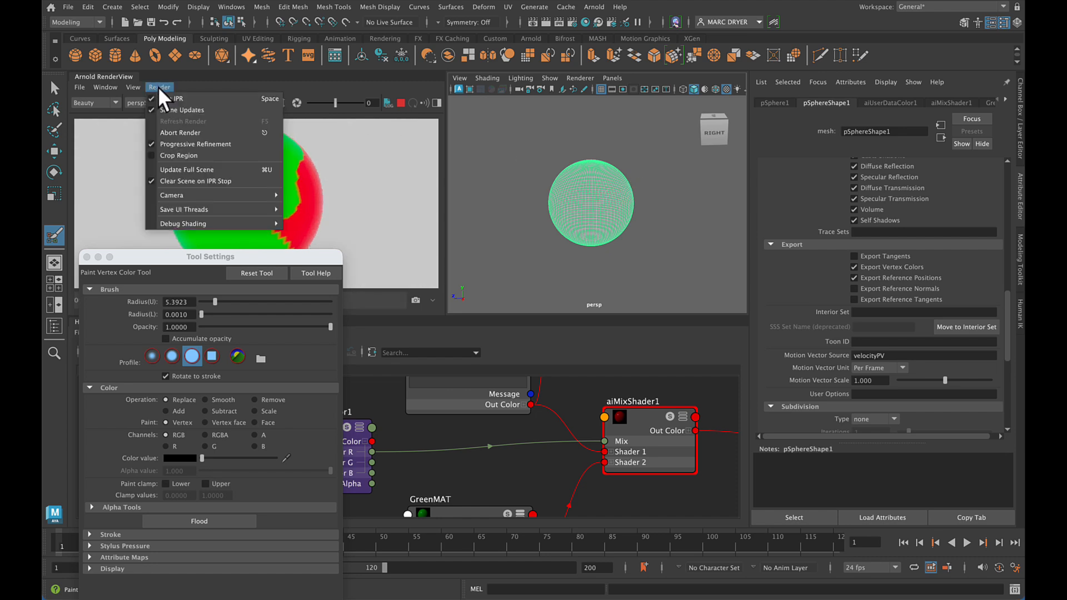
pyautogui.click(193, 168)
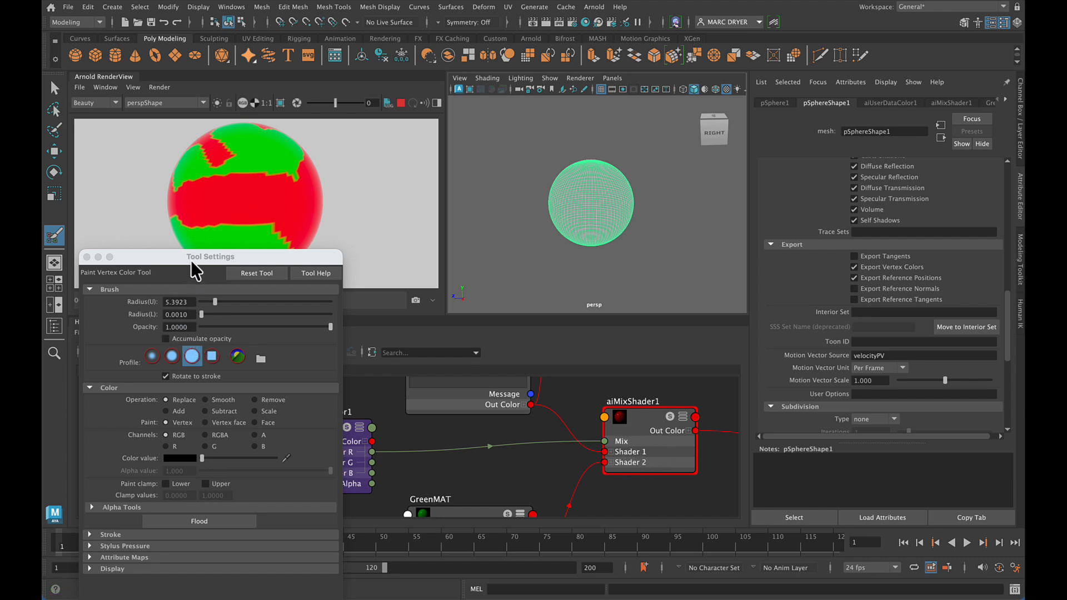
# Switch the Paint Vertex Color operation to Smooth and flood the whole sphere repeatedly to soften the painted color edges
pyautogui.moveTo(195, 266); pyautogui.dragTo(271, 233)
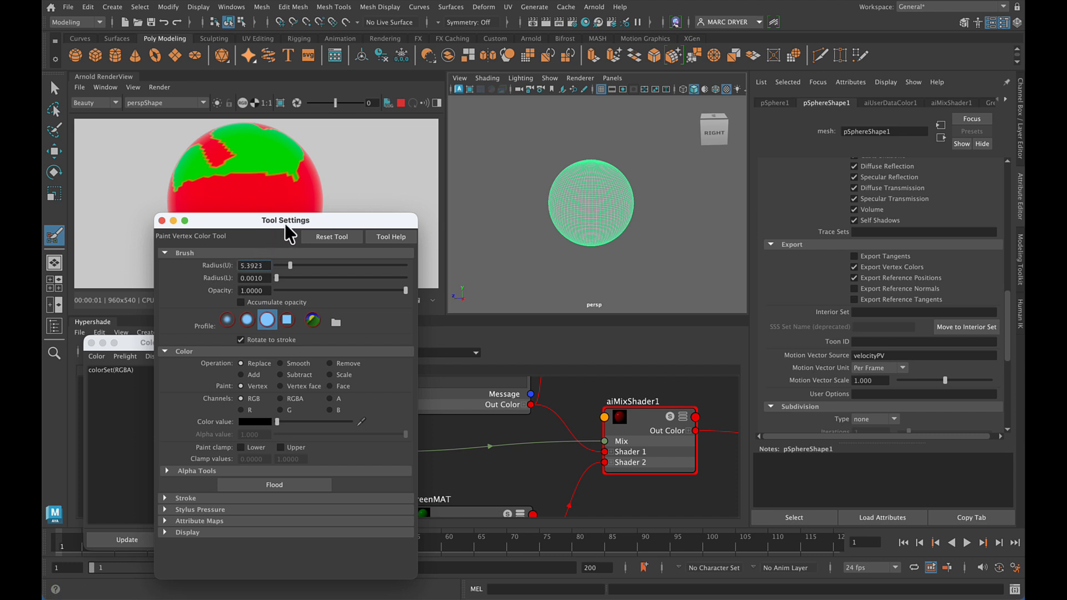
pyautogui.click(295, 363)
pyautogui.moveTo(273, 220); pyautogui.dragTo(830, 141)
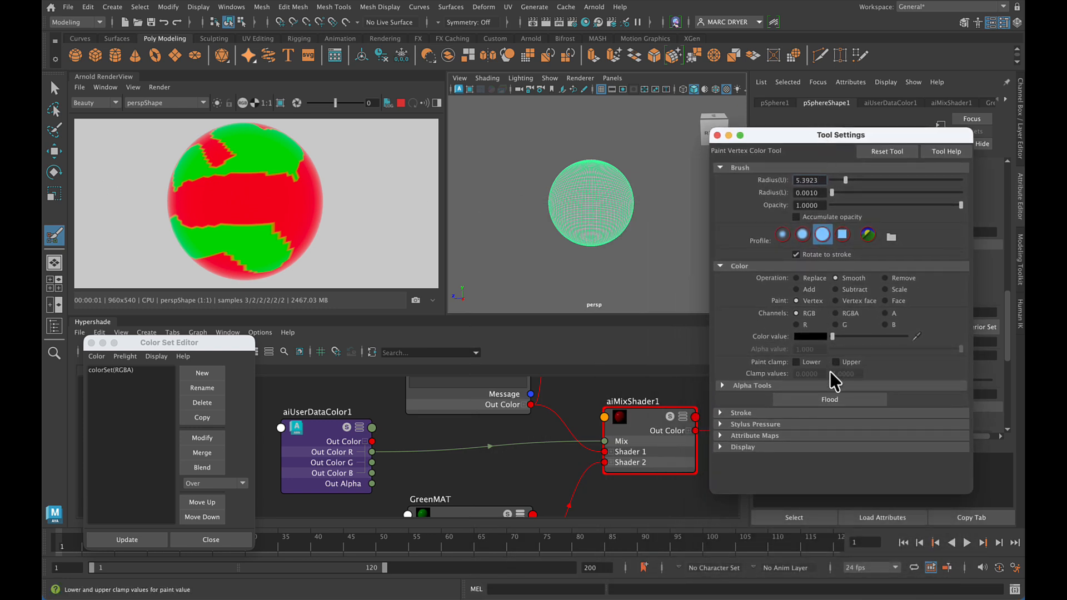
pyautogui.click(841, 410)
pyautogui.click(839, 401)
pyautogui.click(839, 402)
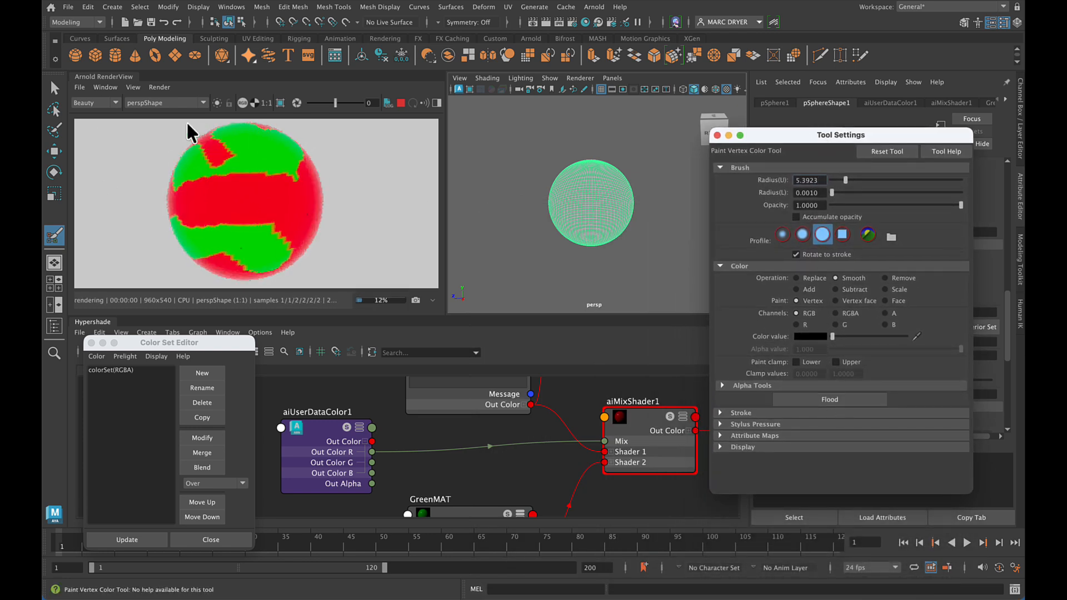
# Update the full scene in the Arnold RenderView, examine the smoothed mix from several sides, and close the paint tool settings
pyautogui.click(168, 87)
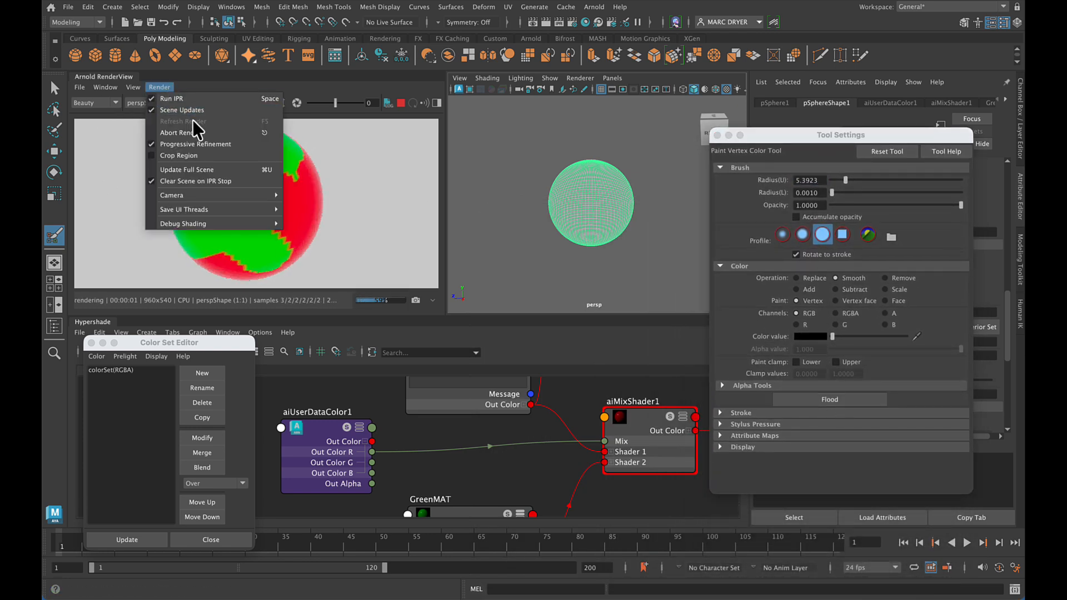
pyautogui.click(210, 170)
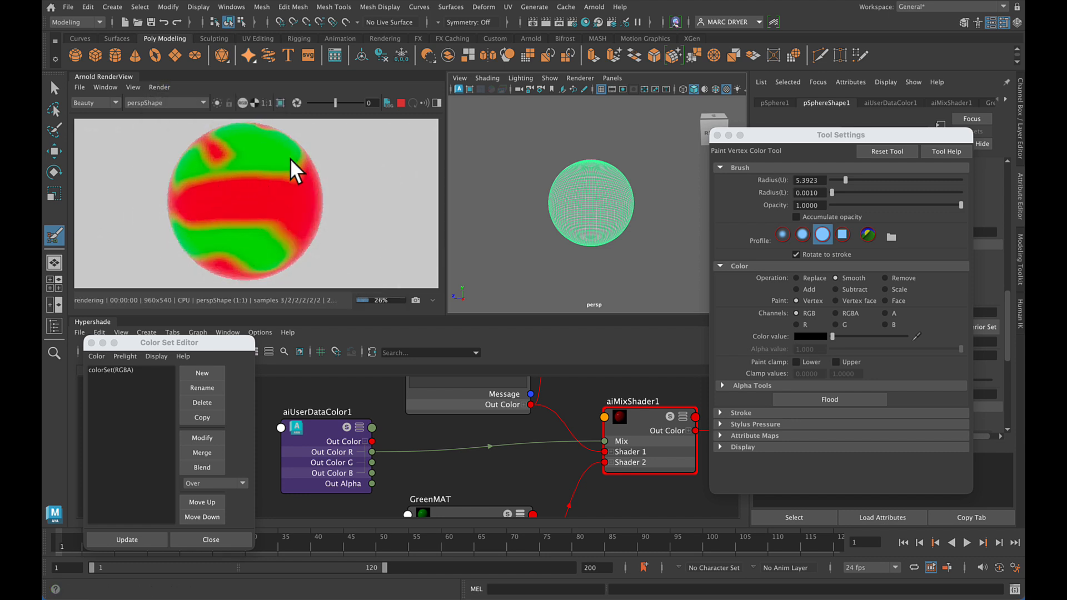
pyautogui.keyDown('alt'); pyautogui.moveTo(507, 215); pyautogui.dragTo(555, 231); pyautogui.keyUp('alt')
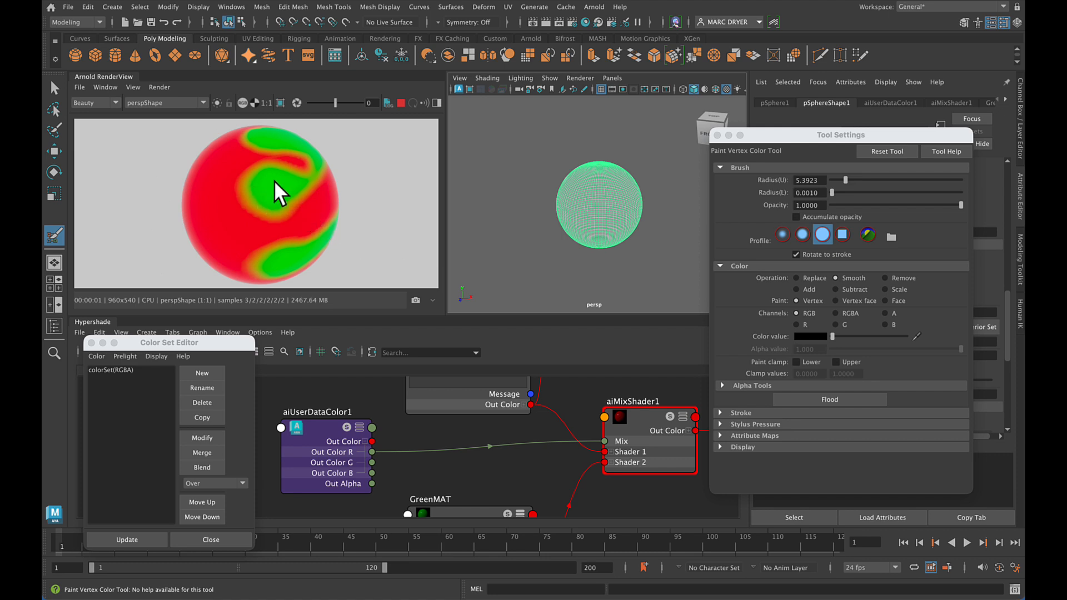
pyautogui.keyDown('alt'); pyautogui.moveTo(553, 230); pyautogui.dragTo(503, 217); pyautogui.keyUp('alt')
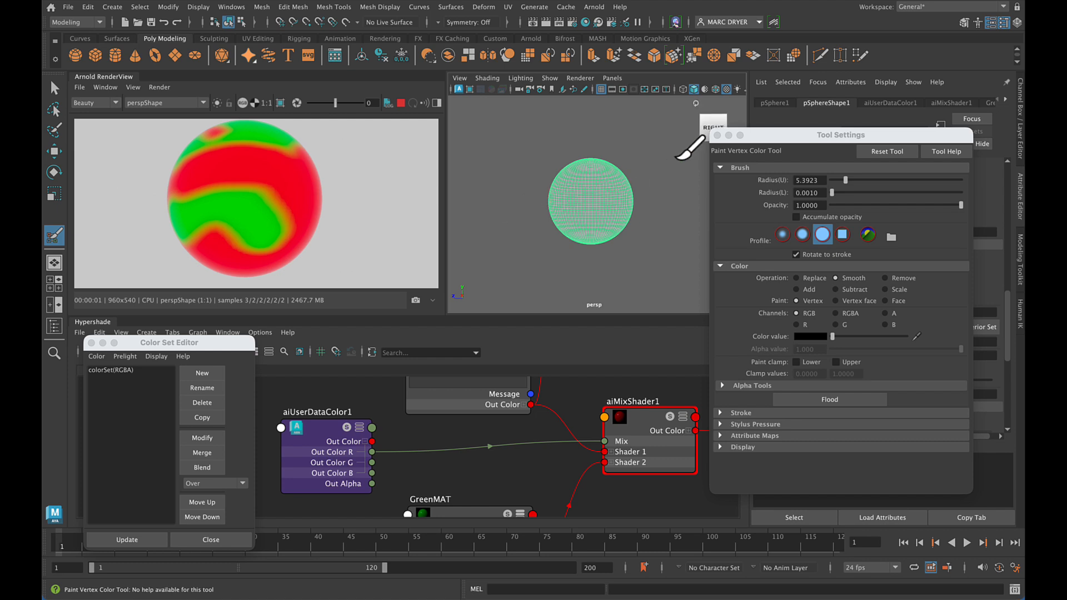
pyautogui.click(717, 135)
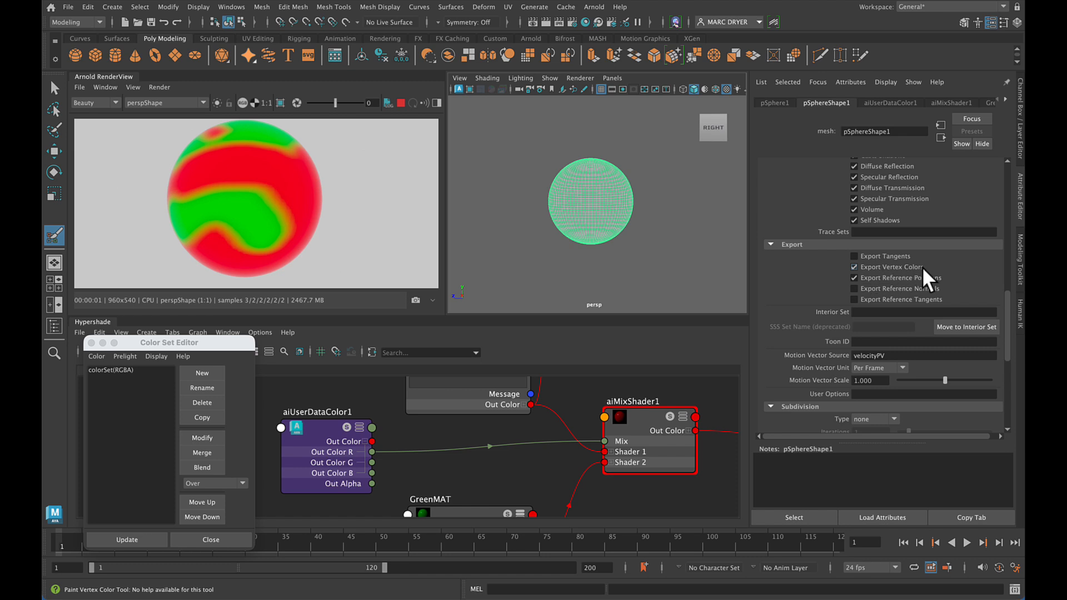
# Review the sphere shape's Arnold export settings and the attribute name entered on the aiUserDataColor1 node
pyautogui.scroll(5, 927, 279)
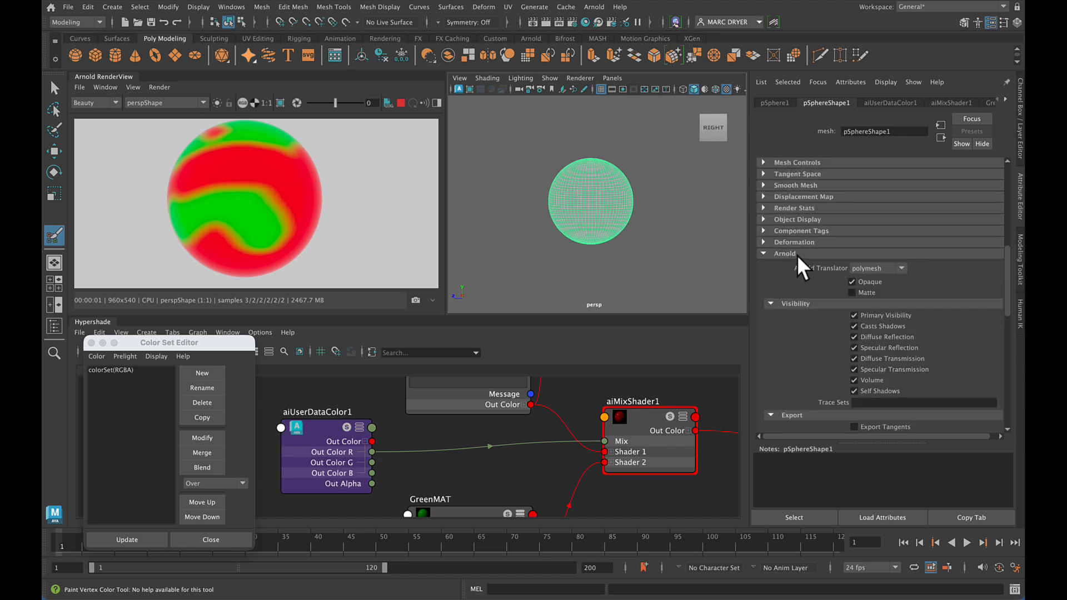
pyautogui.scroll(-5, 814, 286)
pyautogui.scroll(-3, 911, 333)
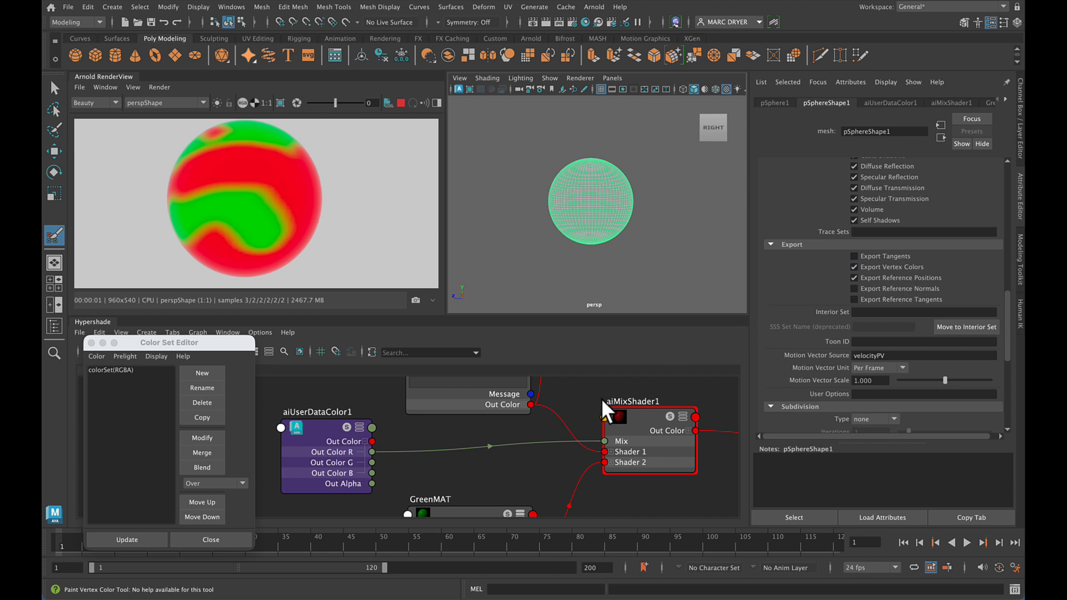
pyautogui.click(324, 433)
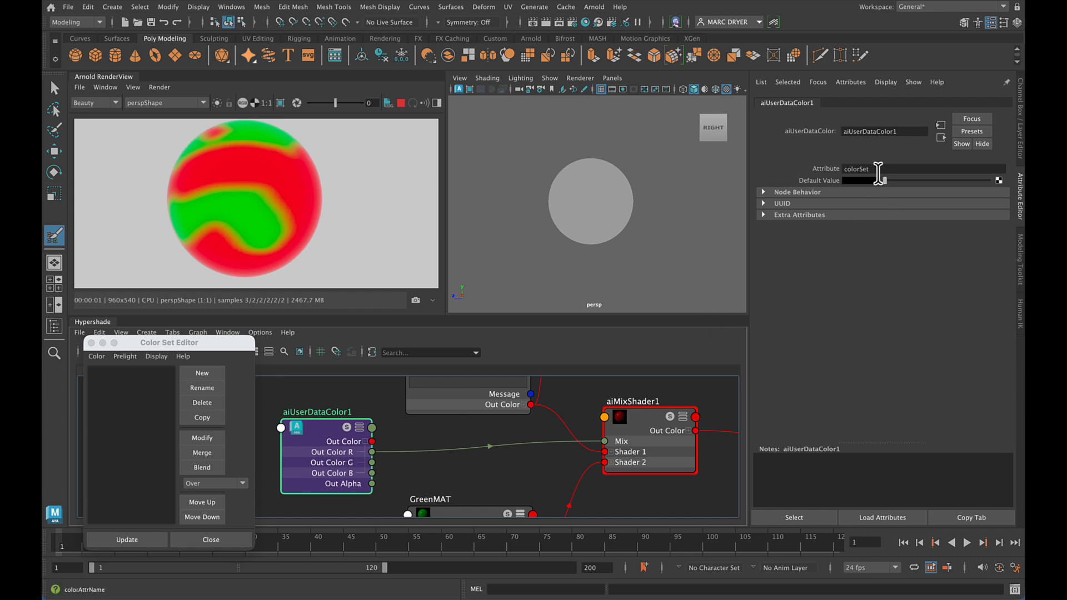
pyautogui.doubleClick(861, 169)
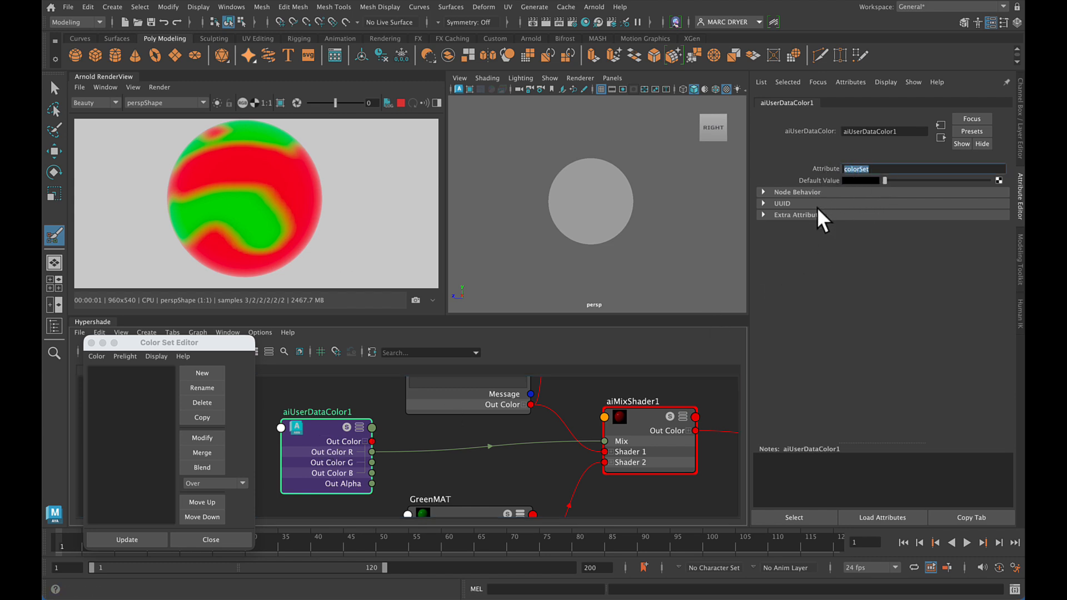
# Undo the accidental change to the aiUserDataColor1 attribute name and select the sphere with the Select Tool
pyautogui.write('q')
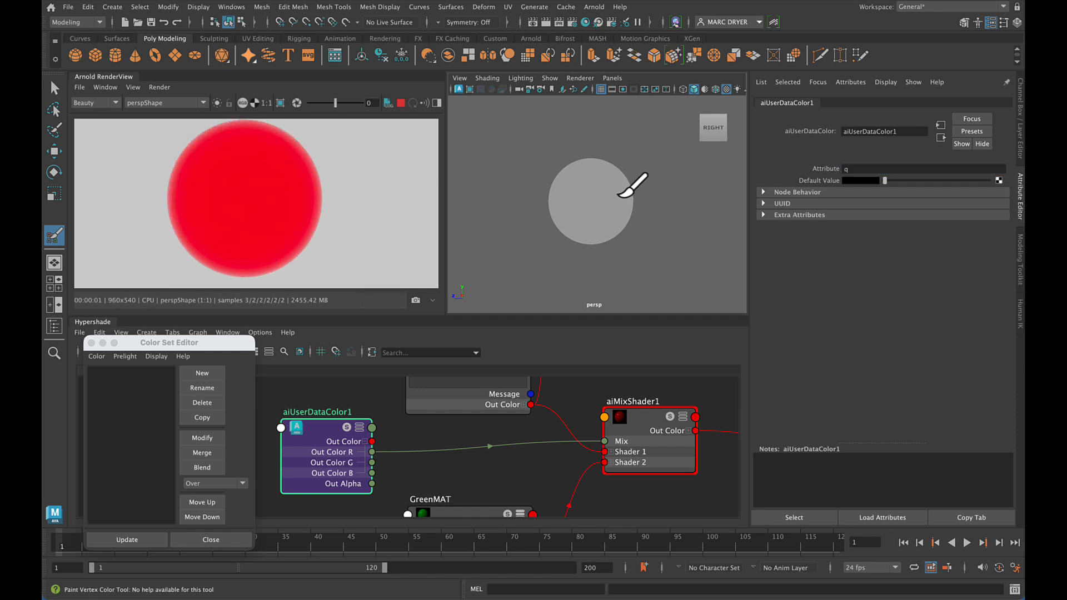
pyautogui.hotkey('ctrl', 'z')
pyautogui.press('q')
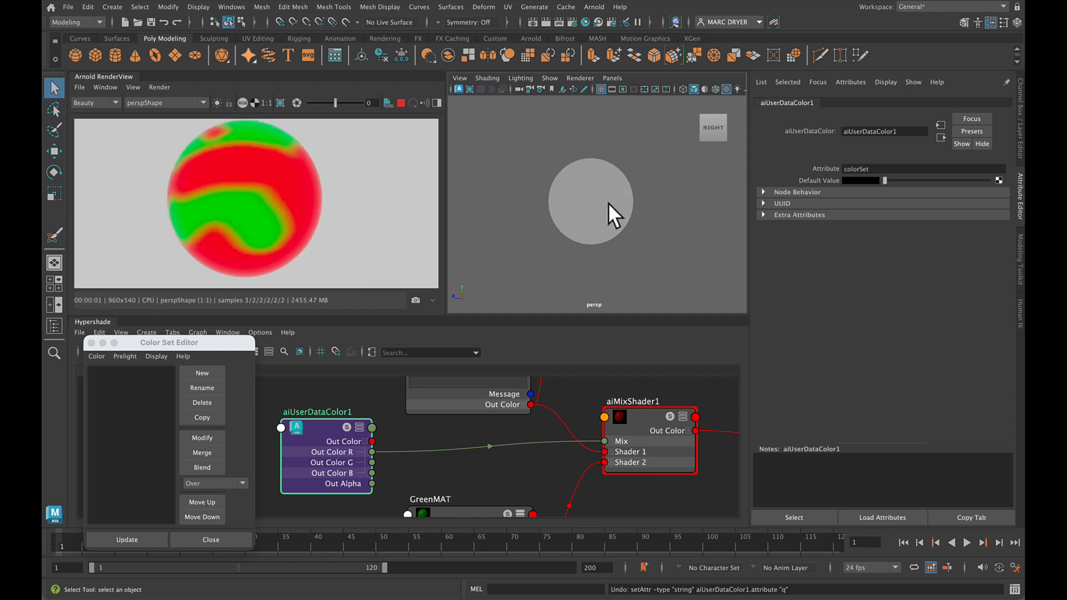
pyautogui.click(608, 202)
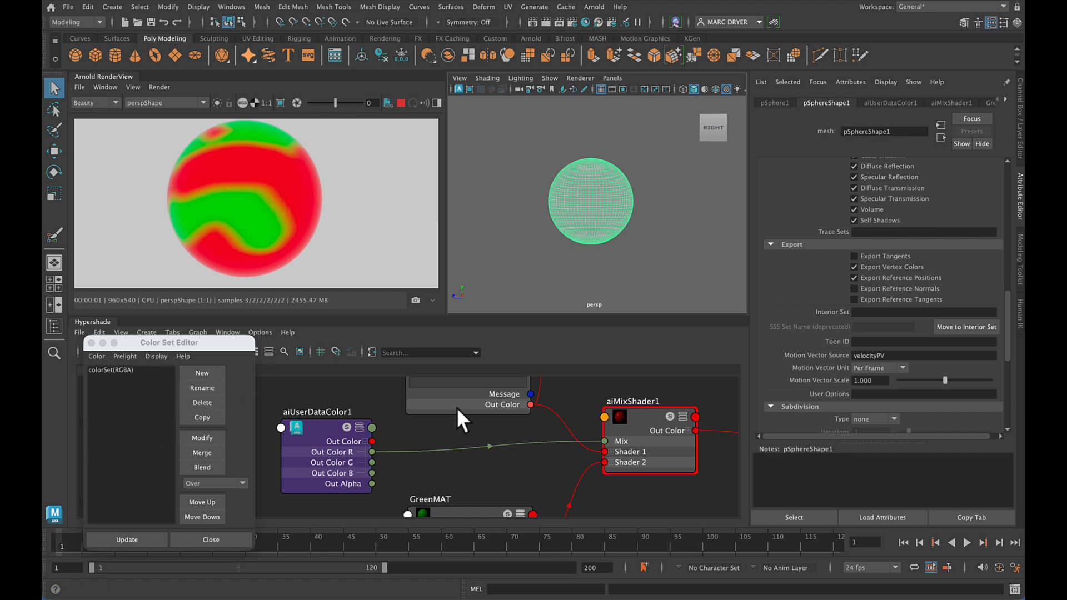
pyautogui.keyDown('alt'); pyautogui.moveTo(577, 410); pyautogui.dragTo(469, 400, button='right'); pyautogui.keyUp('alt')
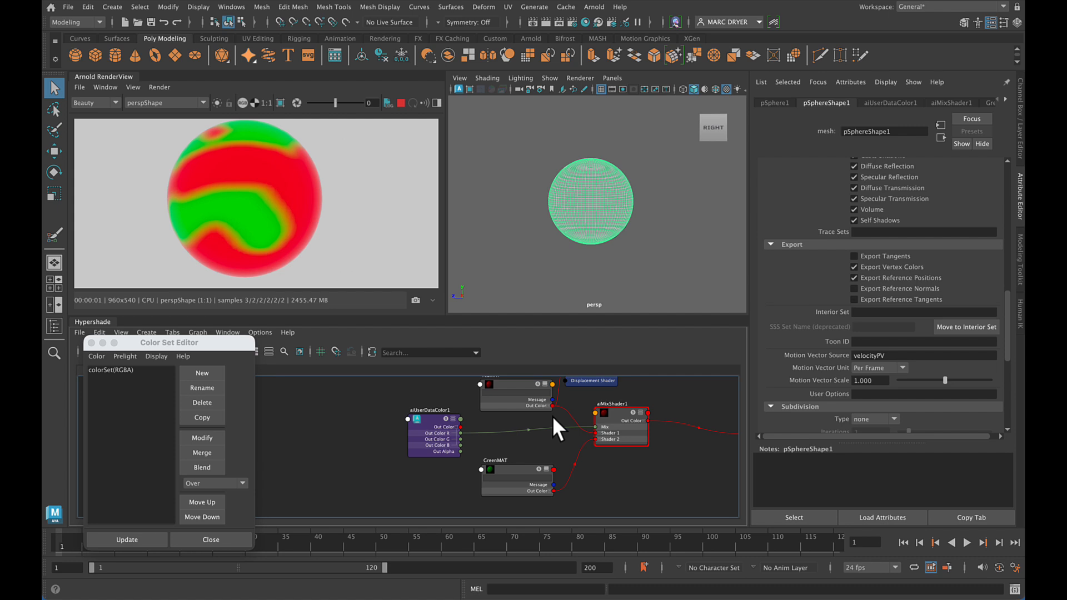